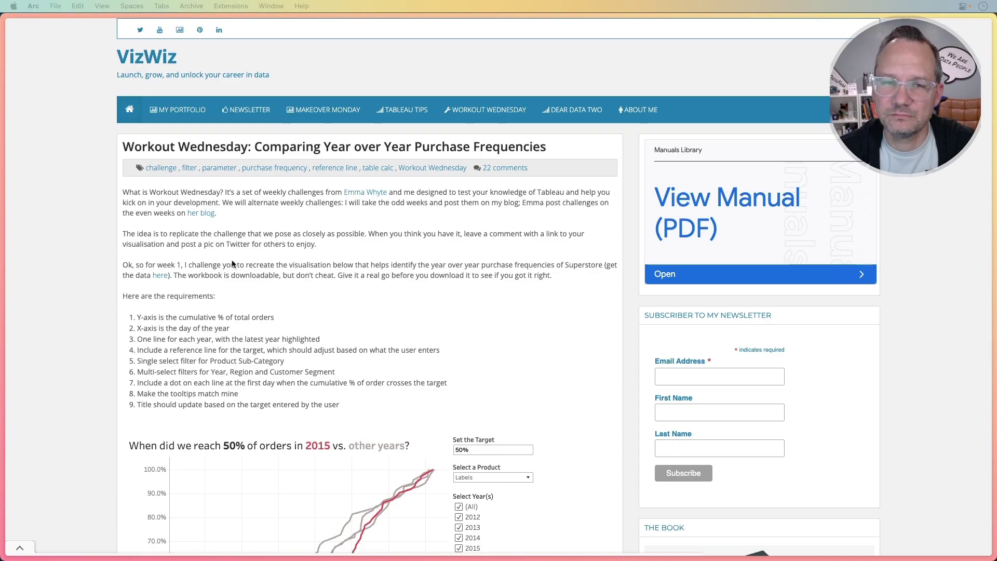
# Review the Workout Wednesday requirements list and the target year-over-year purchase frequency chart in the blog post
pyautogui.click(122, 270)
pyautogui.scroll(-5, 121, 270)
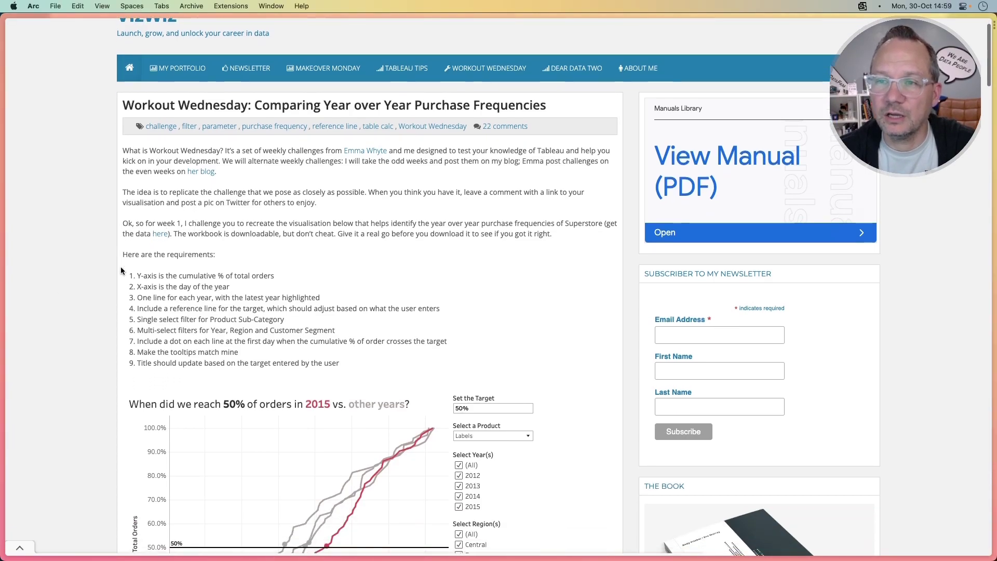
pyautogui.scroll(-2, 121, 266)
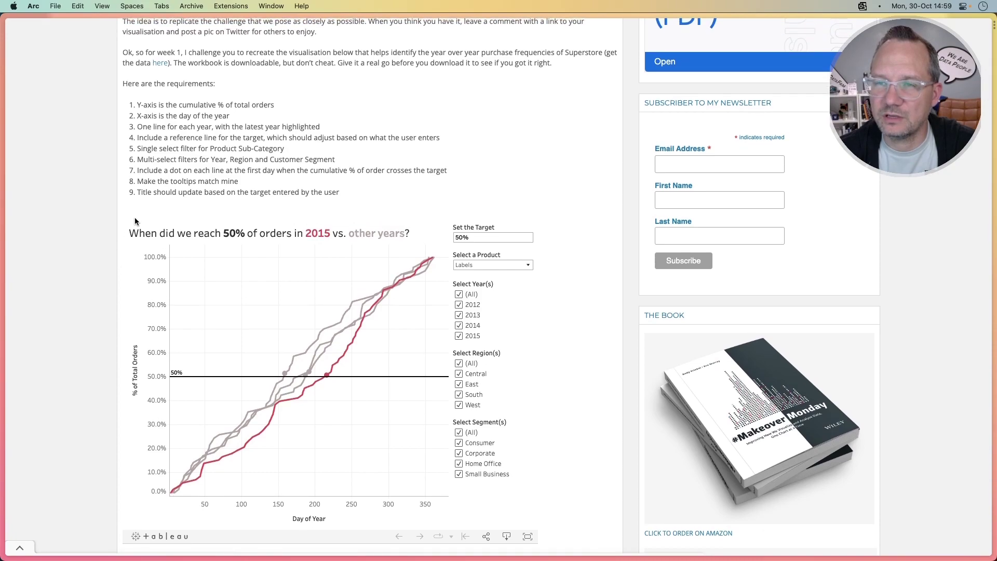
pyautogui.scroll(3, 160, 213)
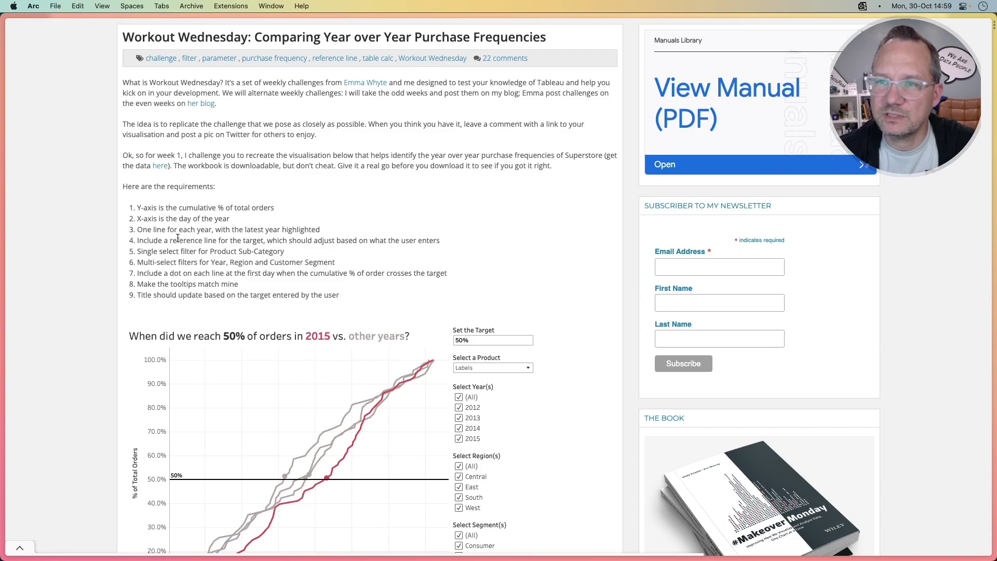
pyautogui.scroll(-1, 163, 271)
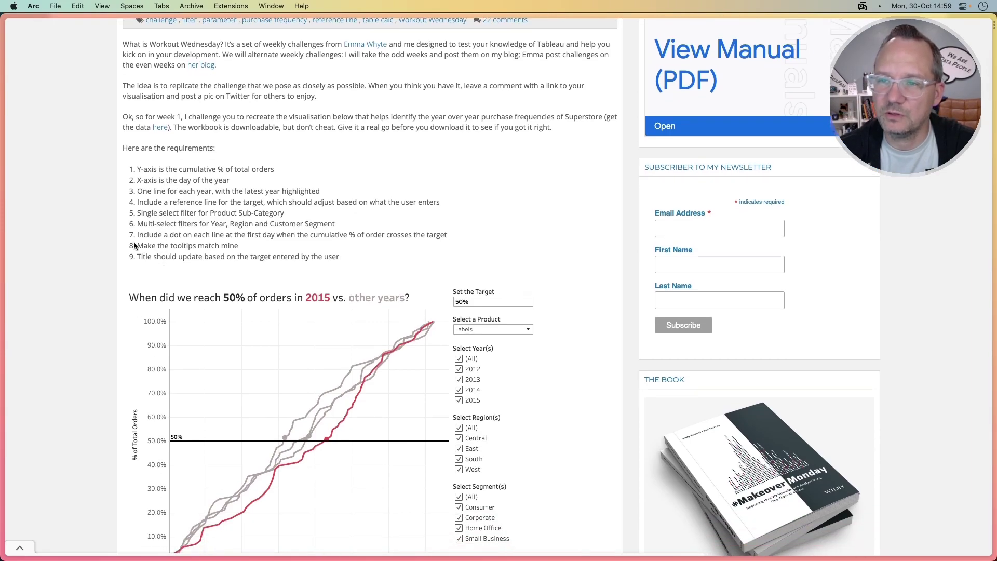
pyautogui.scroll(-2, 129, 320)
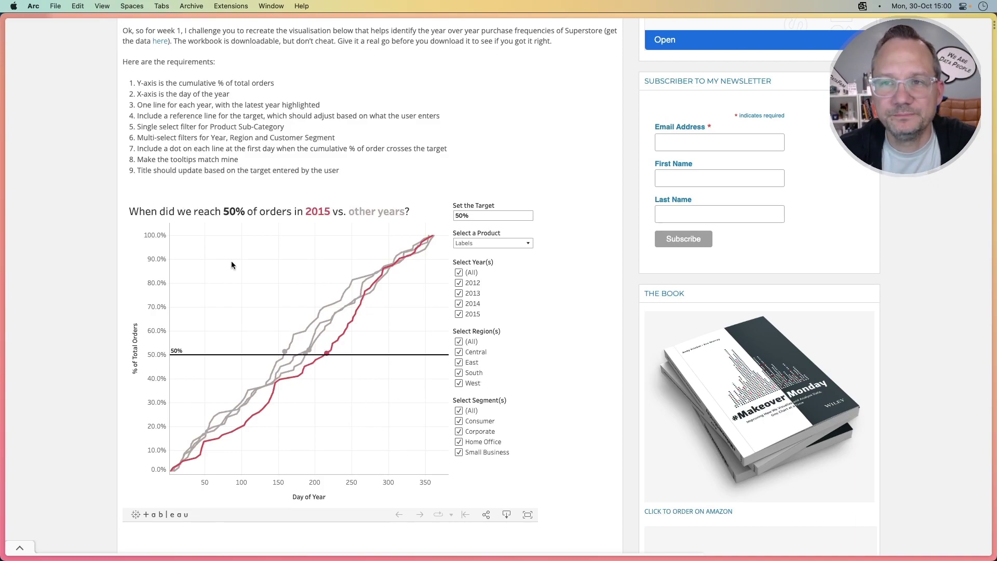
pyautogui.scroll(1, 231, 266)
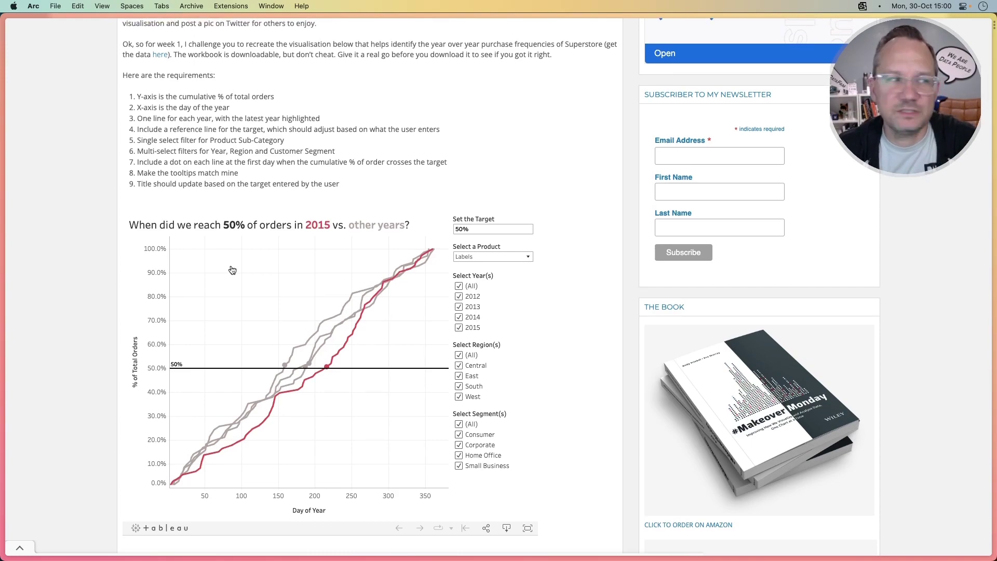
# Switch to Tableau and connect the workbook to the saved Sample - Superstore data source
pyautogui.press('super+Tab')
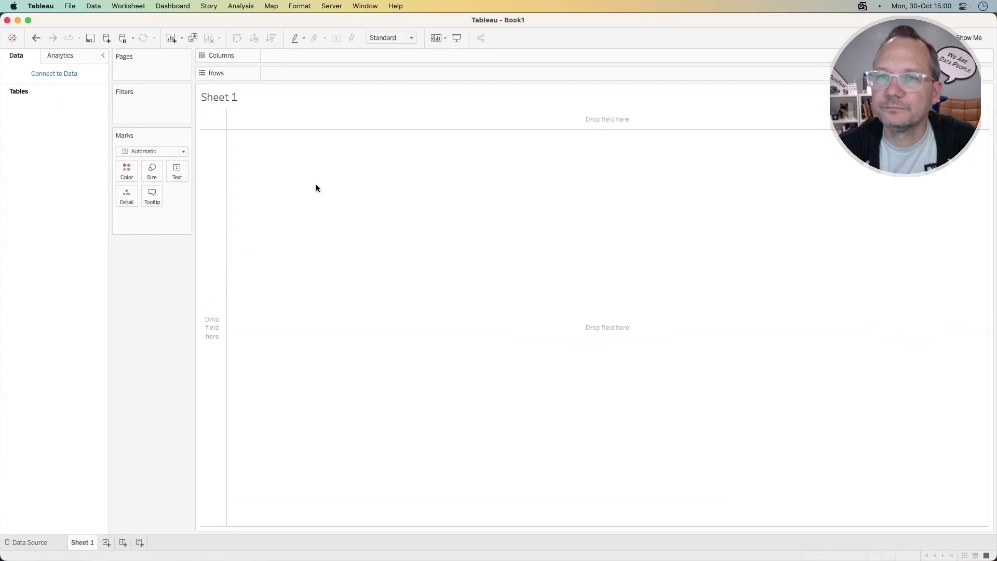
pyautogui.click(58, 74)
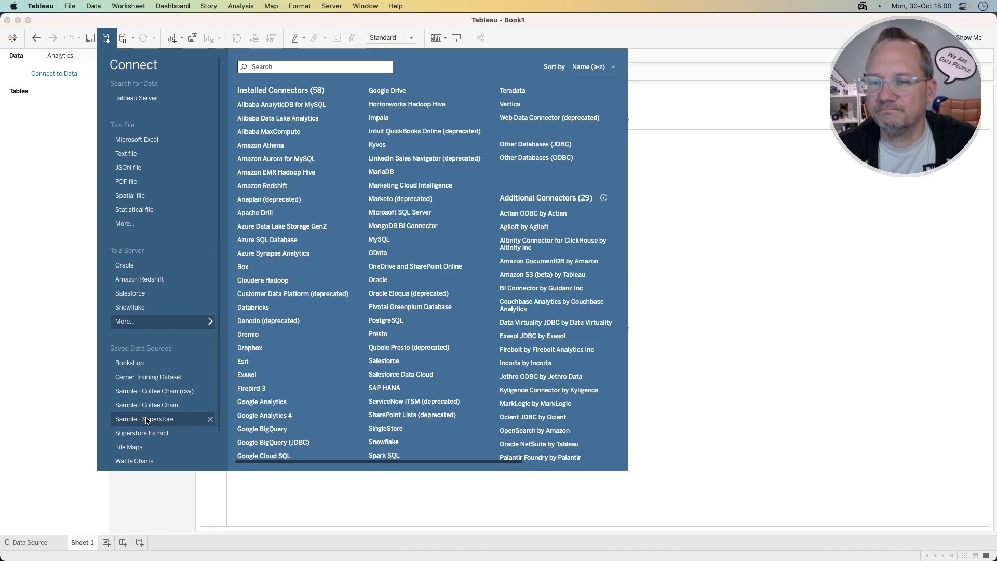
pyautogui.click(146, 419)
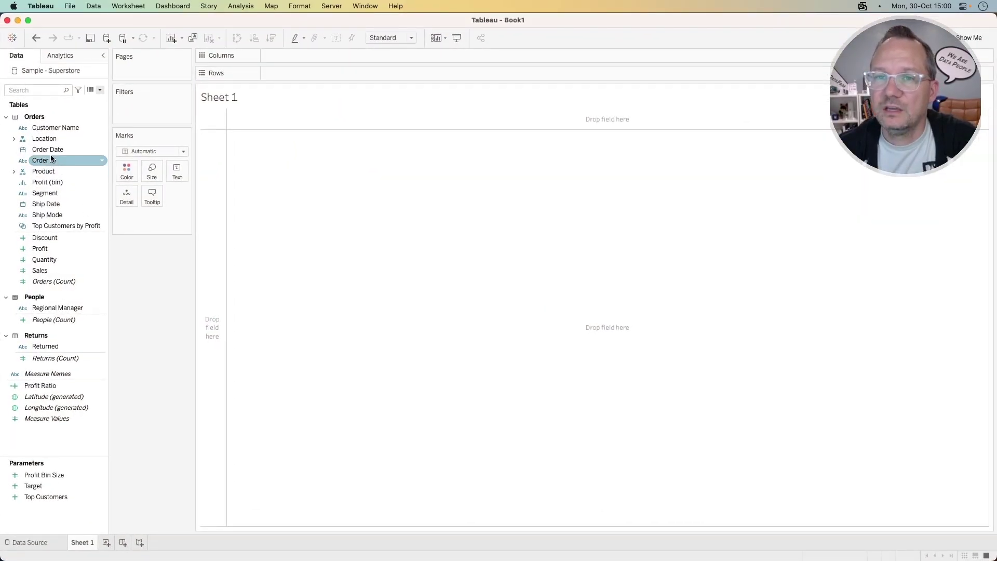
# Add a filter on the years of Order Date that uses all values
pyautogui.moveTo(47, 149); pyautogui.dragTo(136, 113)
pyautogui.click(442, 232)
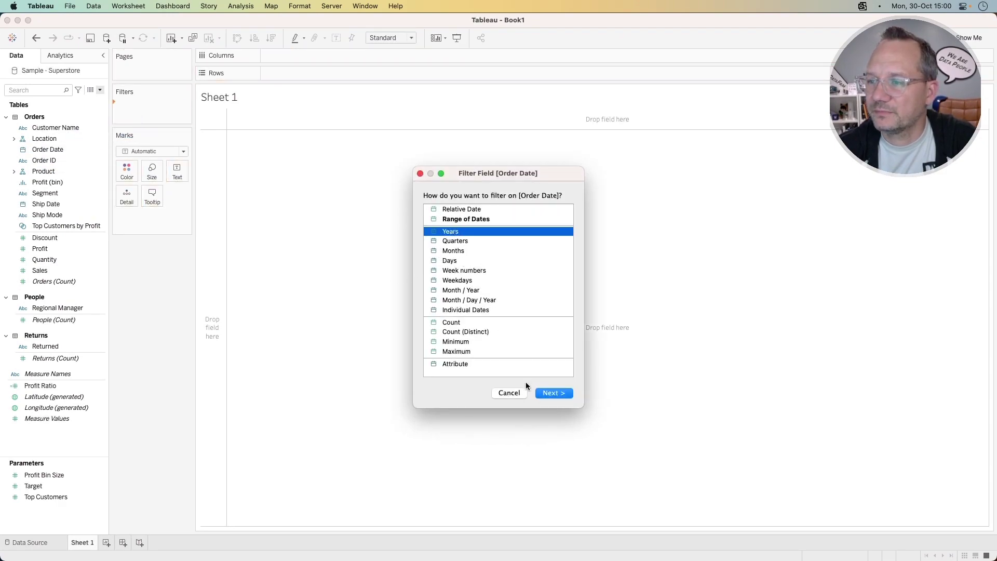
pyautogui.click(552, 393)
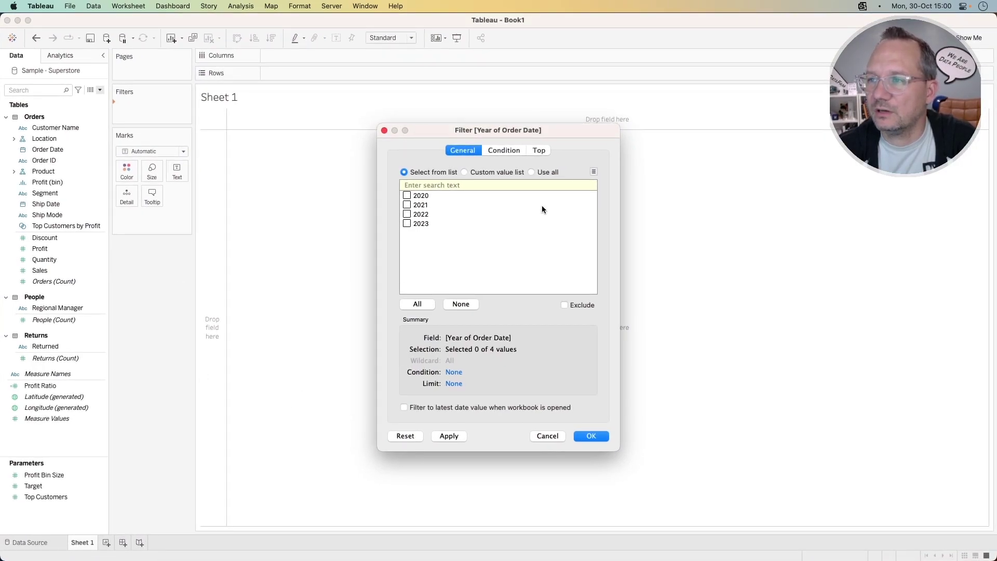
pyautogui.click(532, 172)
pyautogui.click(591, 435)
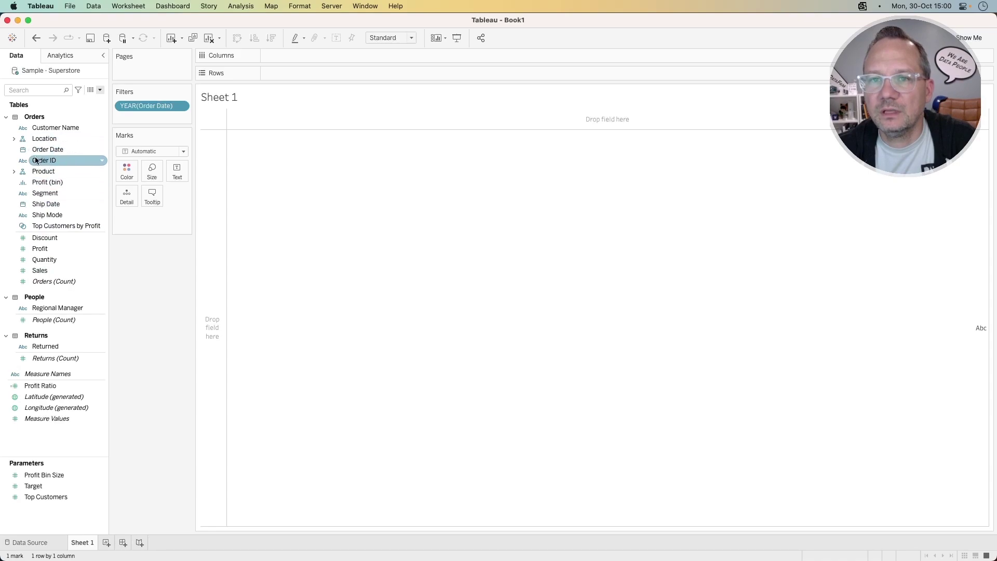
# Add a filter on Region from the Location hierarchy that uses all values
pyautogui.click(13, 138)
pyautogui.moveTo(48, 160); pyautogui.dragTo(152, 113)
pyautogui.click(541, 180)
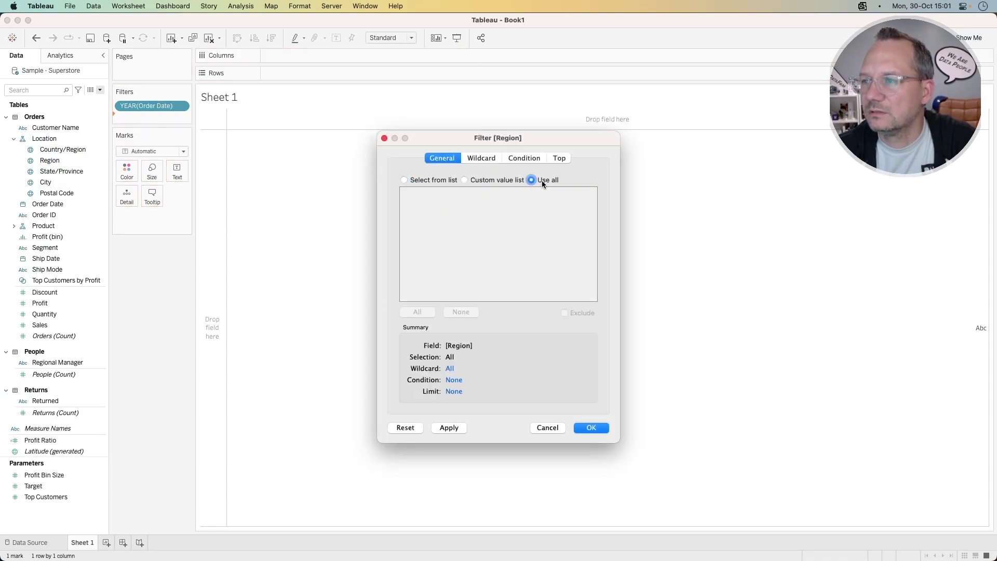
pyautogui.click(584, 428)
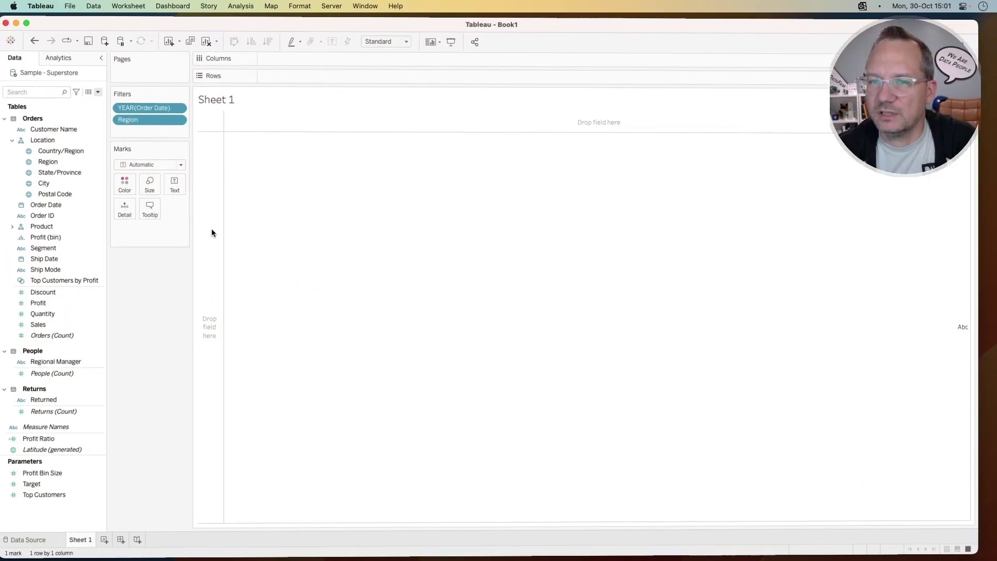
# Add a filter on Segment that uses all values
pyautogui.click(52, 251)
pyautogui.moveTo(53, 252); pyautogui.dragTo(153, 129)
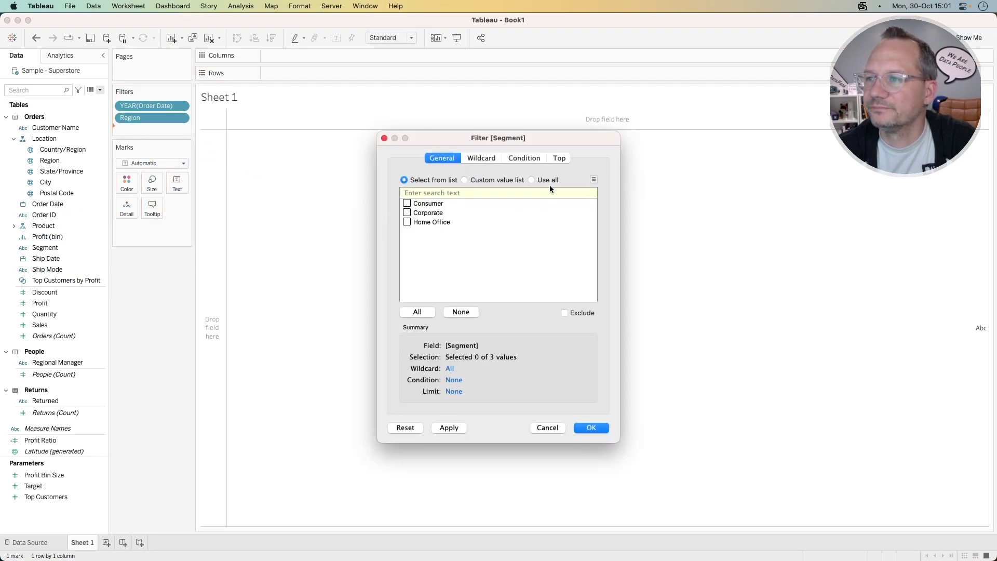
pyautogui.click(548, 179)
pyautogui.click(581, 429)
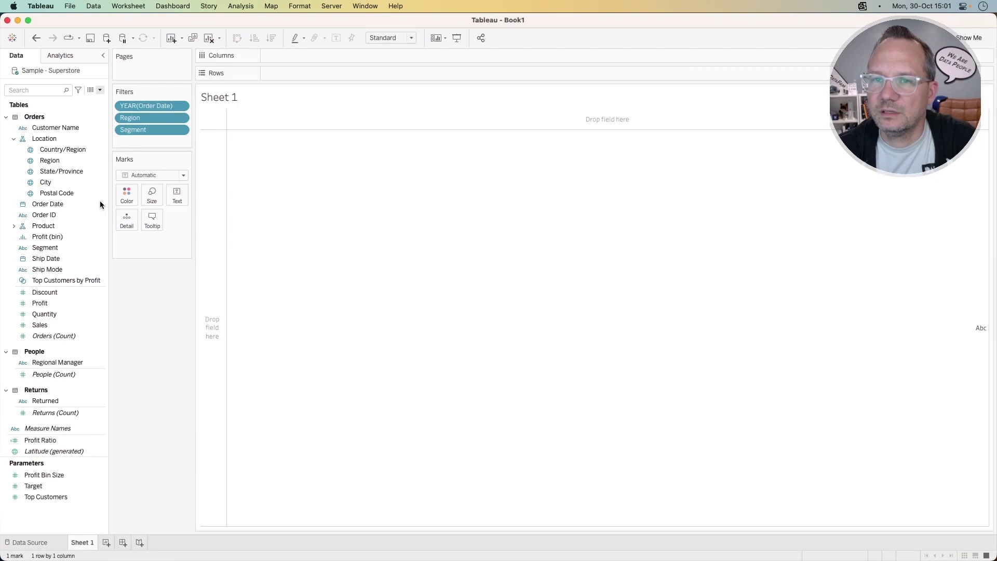
# Add a filter on Sub-Category from the Product hierarchy that keeps only Labels
pyautogui.click(25, 206)
pyautogui.click(14, 226)
pyautogui.moveTo(50, 248); pyautogui.dragTo(148, 141)
pyautogui.scroll(-1, 438, 261)
pyautogui.scroll(-1, 438, 261)
pyautogui.click(407, 273)
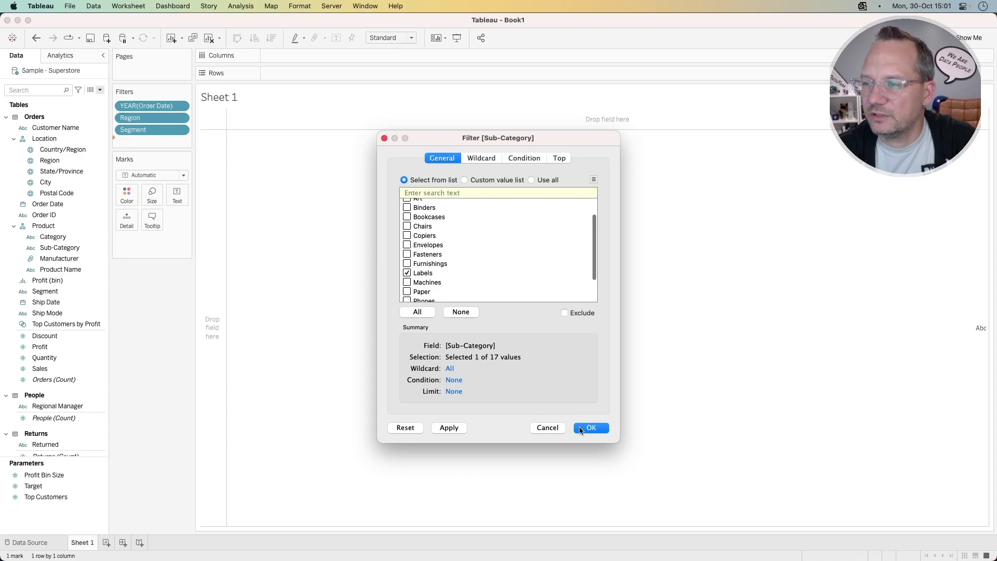
pyautogui.click(590, 428)
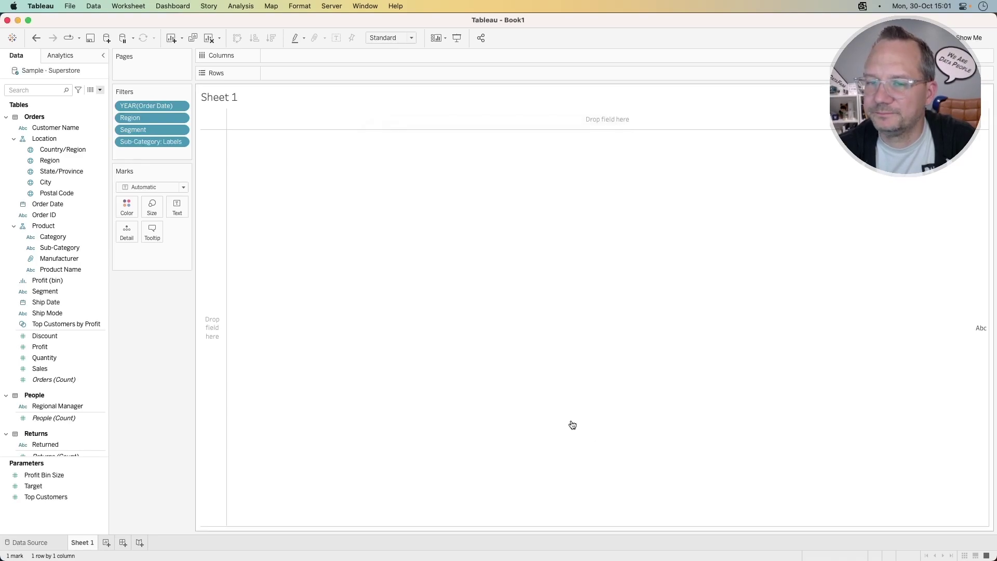
# Open the existing Target parameter for editing
pyautogui.rightClick(63, 485)
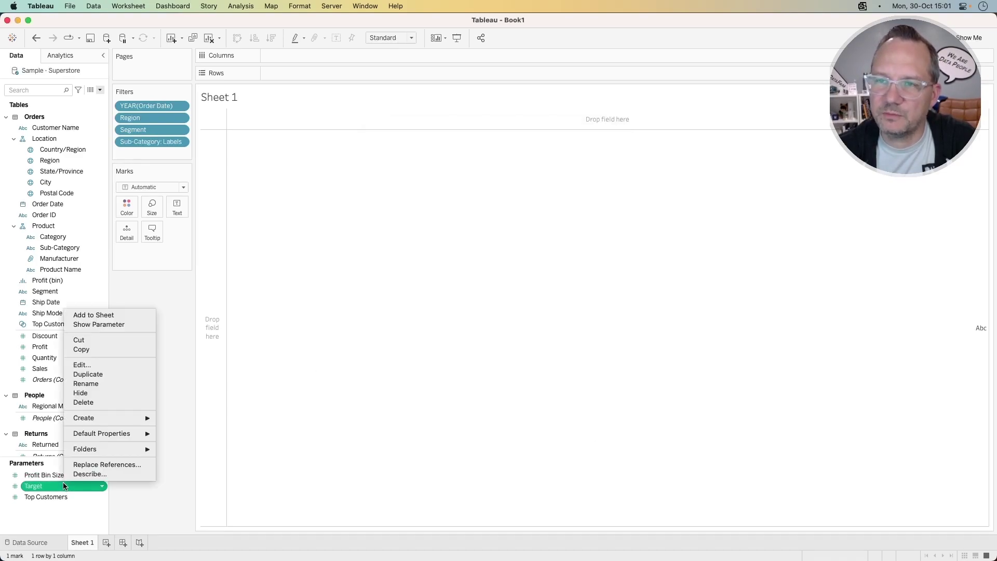
pyautogui.click(94, 368)
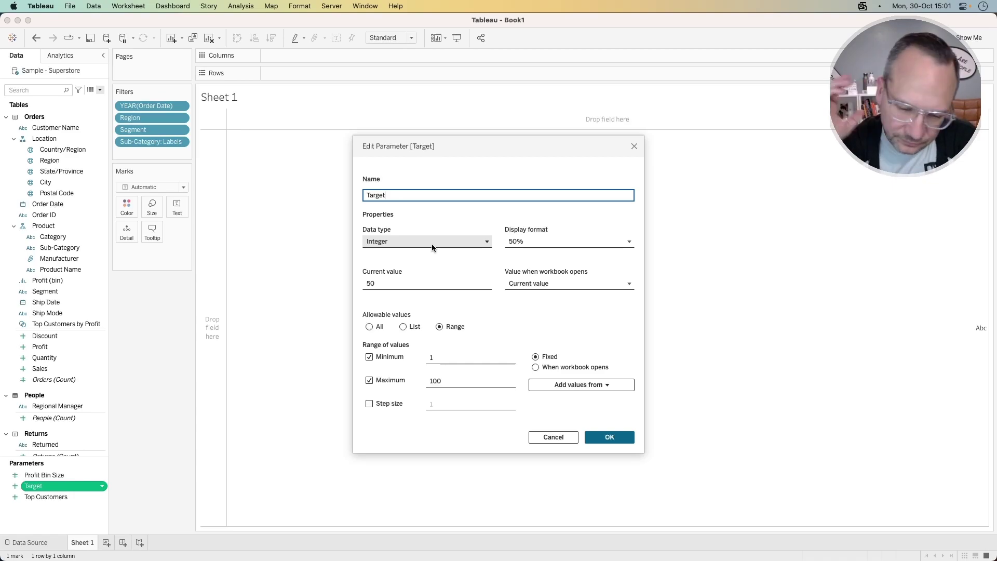
# Switch to the blog post in Arc, test the published chart's target entry with 50, and restore the target to 50%
pyautogui.press('super+Tab')
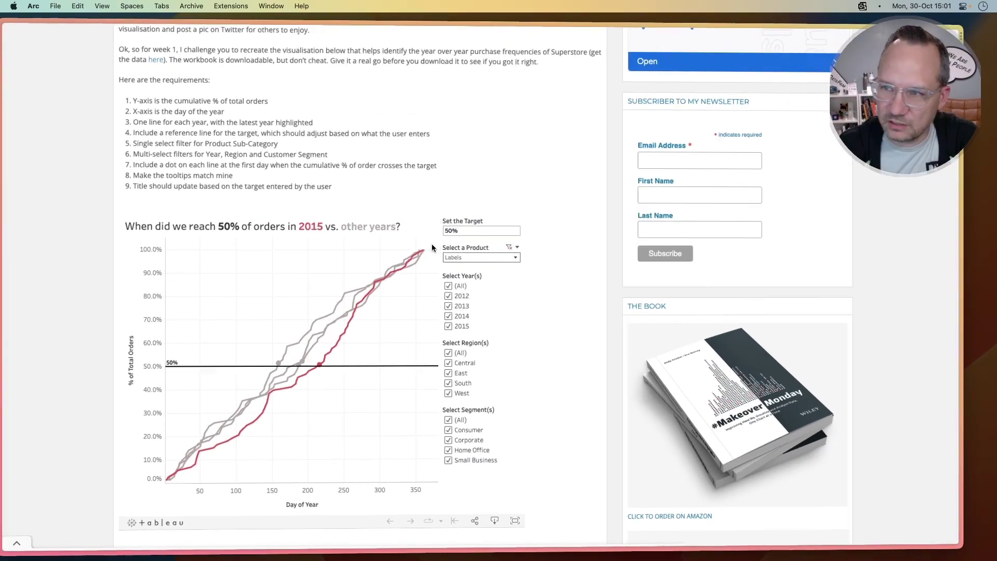
pyautogui.click(481, 230)
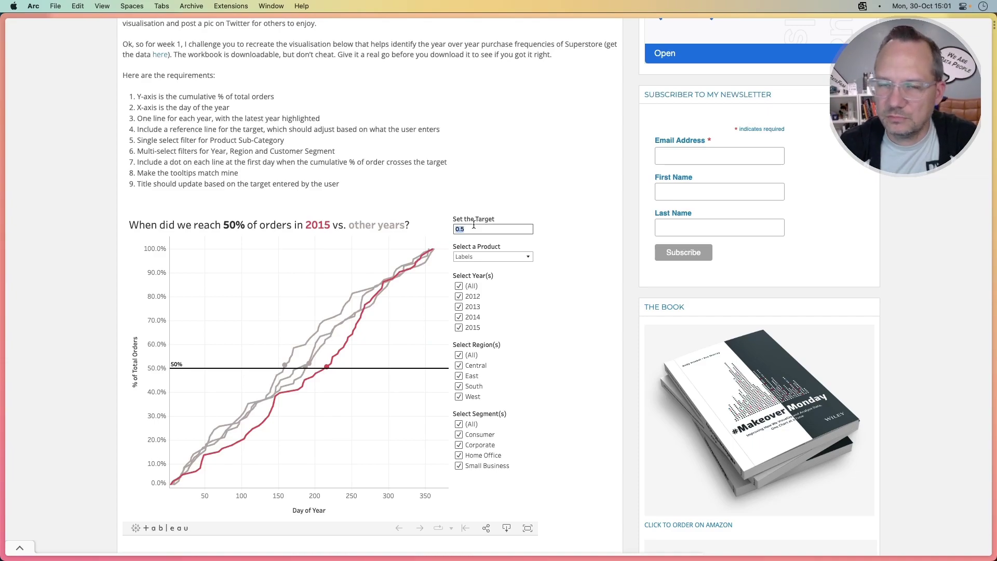
pyautogui.write('50')
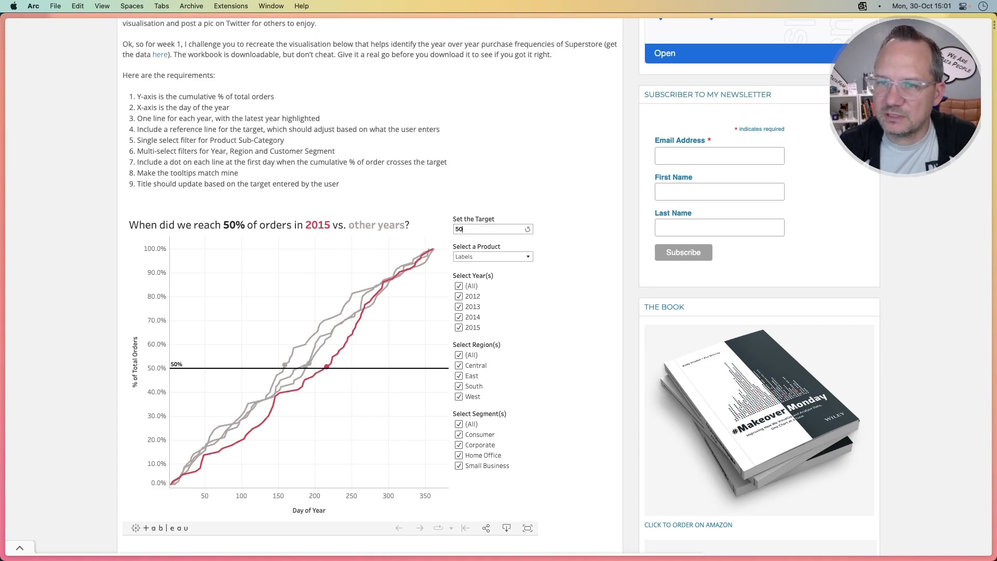
pyautogui.press('Return')
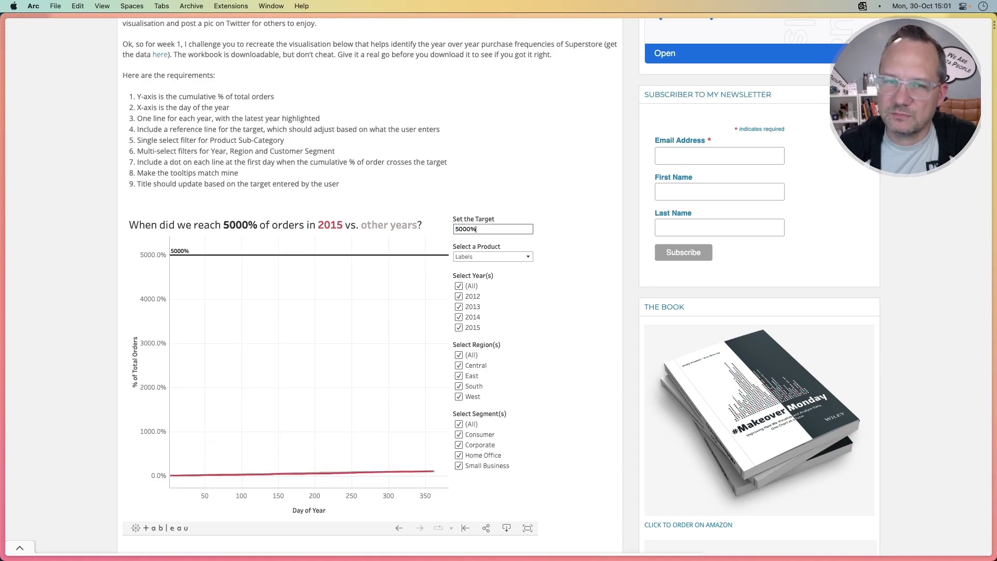
pyautogui.doubleClick(482, 228)
pyautogui.write('5')
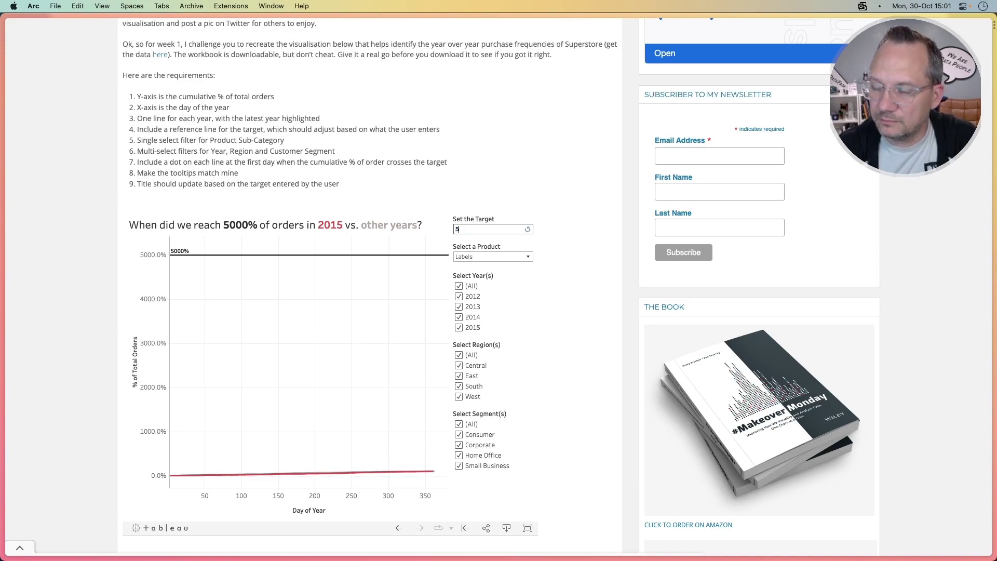
pyautogui.press('Return')
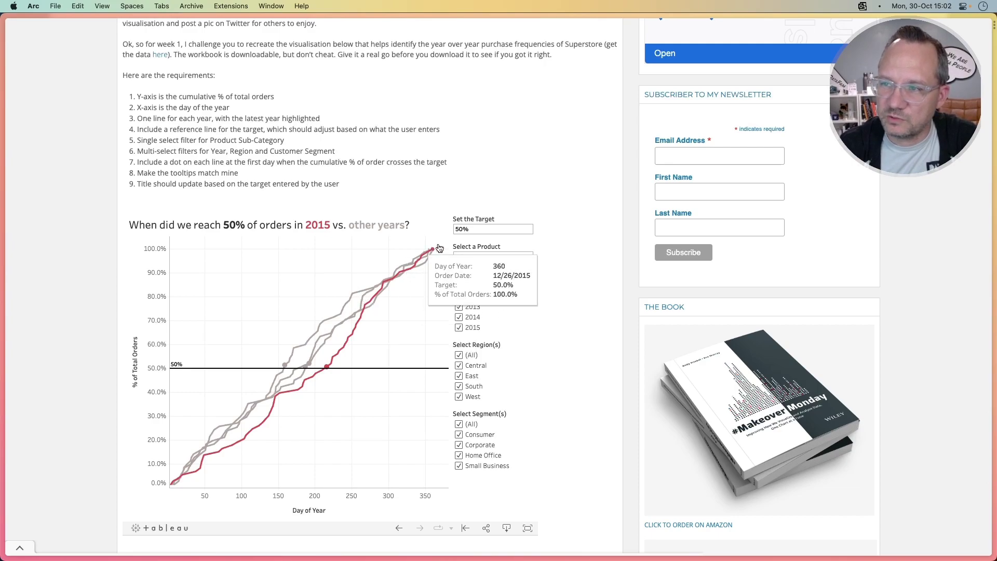
pyautogui.doubleClick(475, 229)
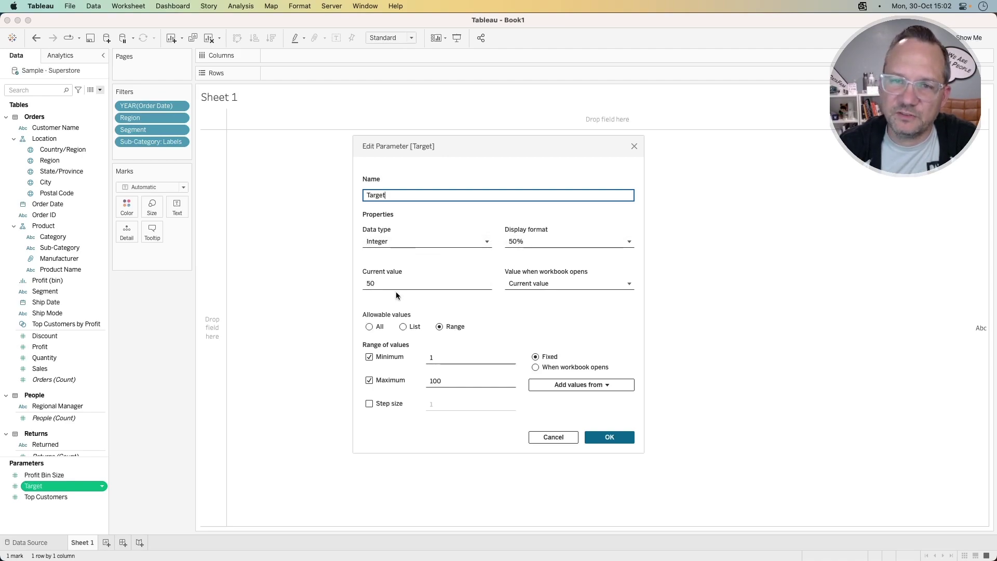
# Back in Tableau, inspect the Target parameter's custom number format and its suffix, and accept the parameter settings
pyautogui.click(553, 243)
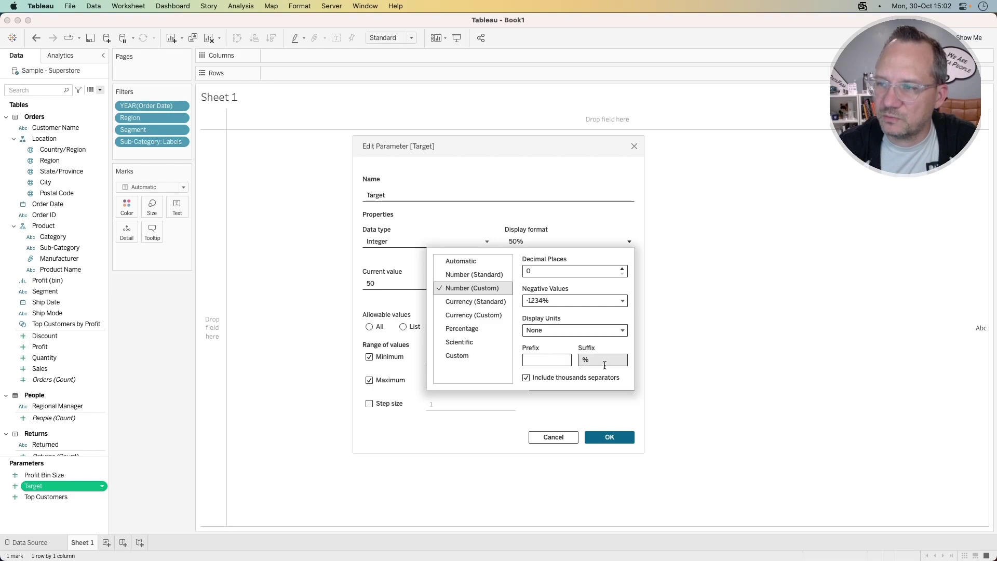
pyautogui.doubleClick(585, 359)
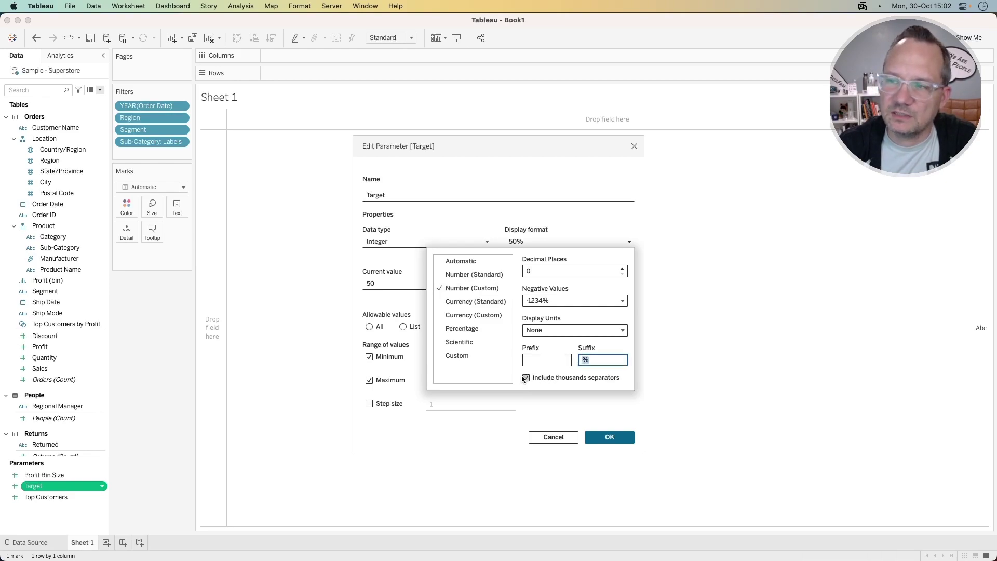
pyautogui.click(560, 411)
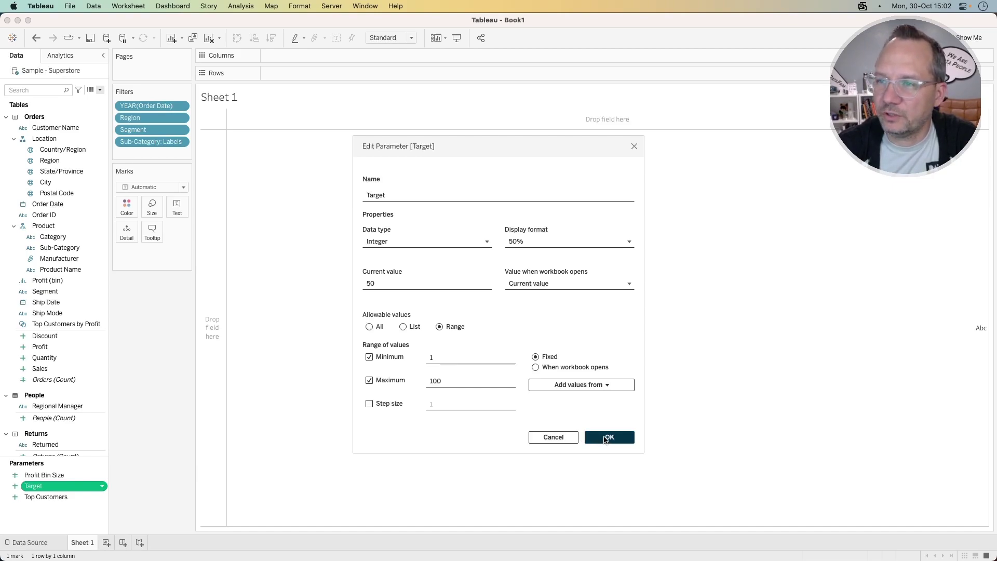
pyautogui.click(604, 440)
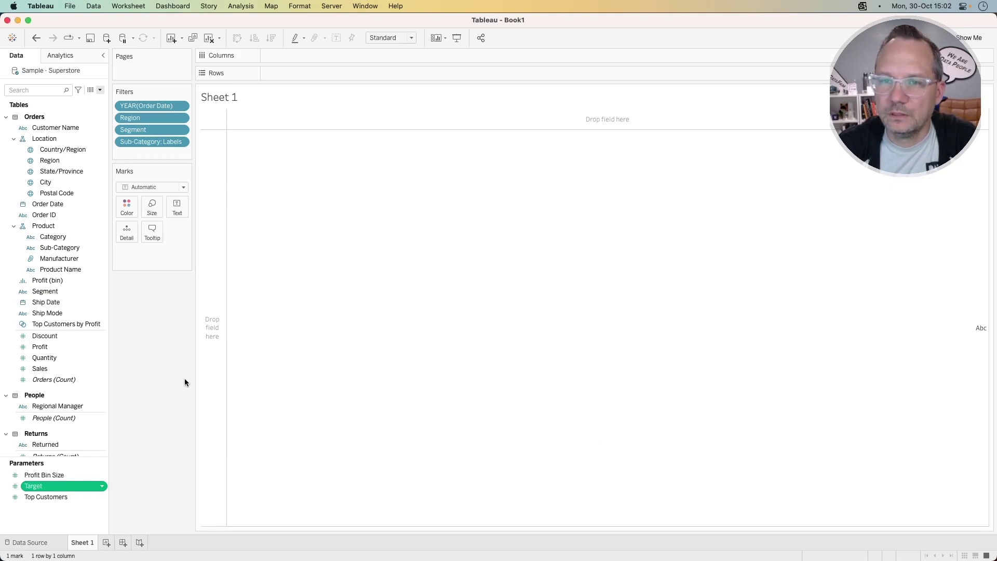
# Create a calculated field named Target_ref with the formula [Target]/100
pyautogui.scroll(-2, 88, 336)
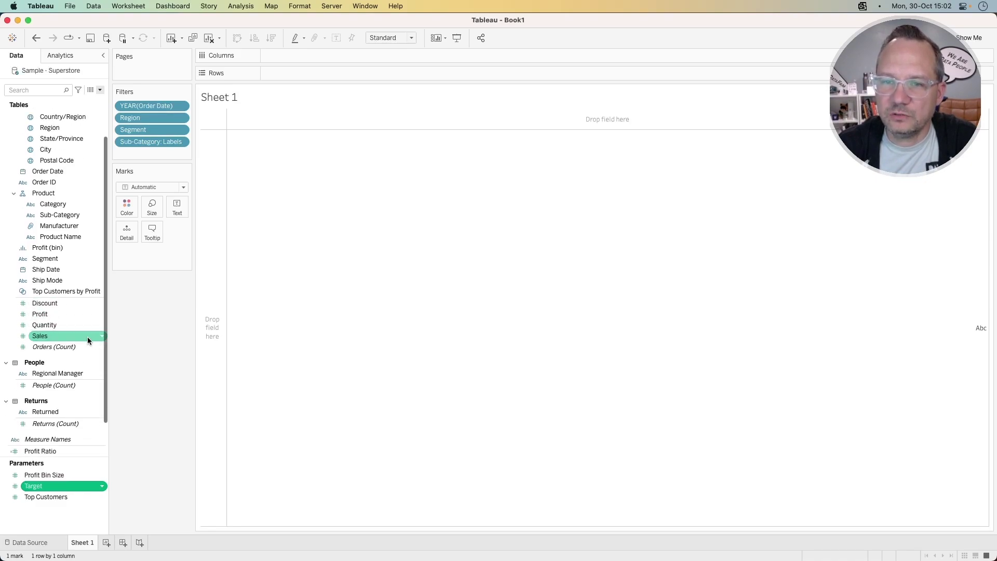
pyautogui.scroll(2, 88, 336)
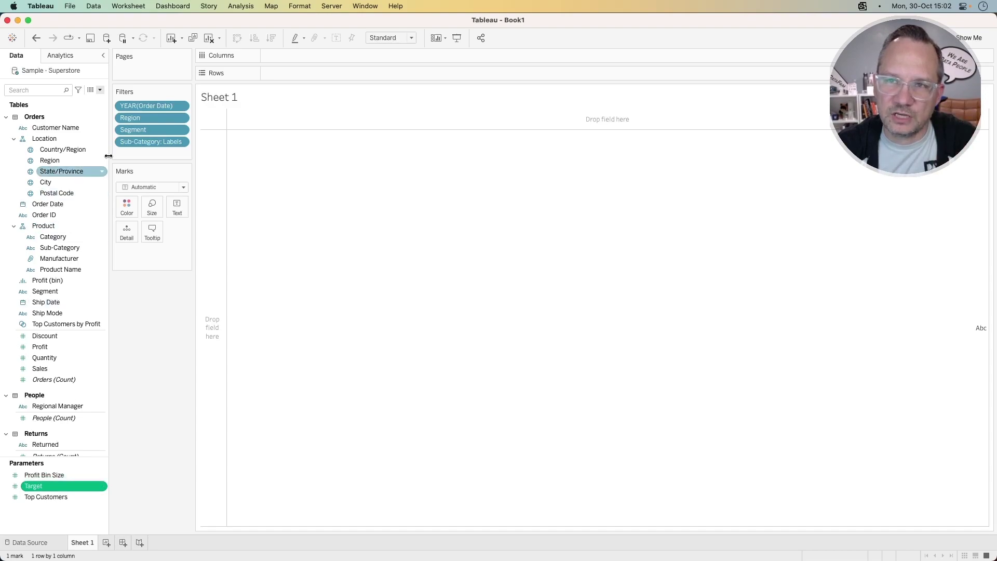
pyautogui.click(100, 90)
pyautogui.click(88, 100)
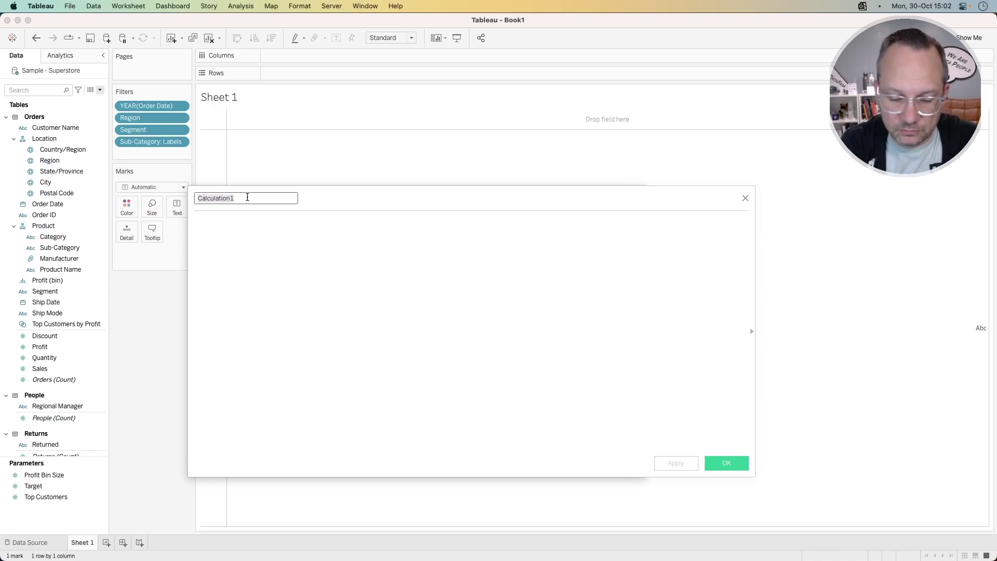
pyautogui.write('Target_ref')
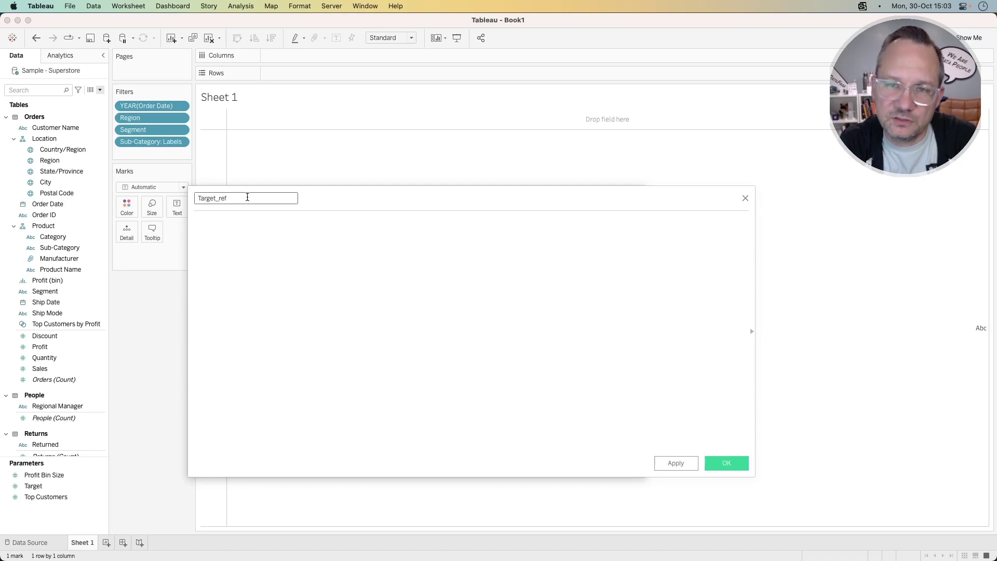
pyautogui.write('tar')
pyautogui.press('Return')
pyautogui.write('/100')
pyautogui.click(496, 335)
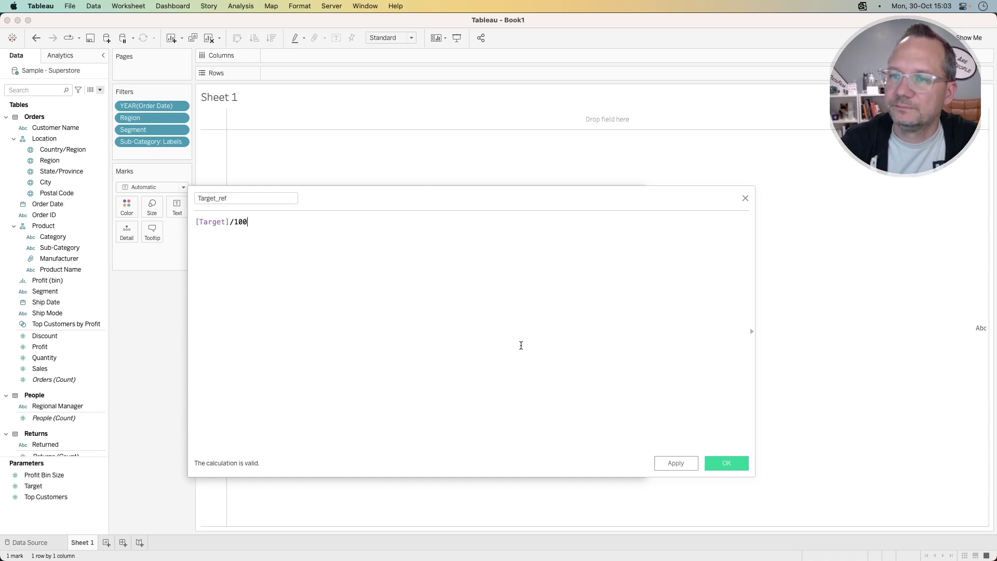
pyautogui.click(723, 466)
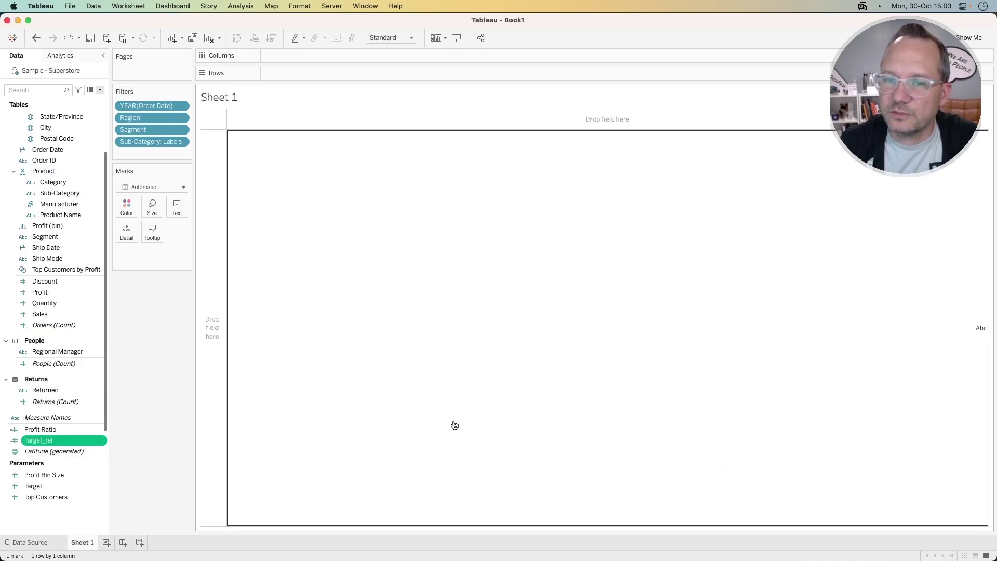
# Start a new calculated field and name it % of Total Orders
pyautogui.click(99, 90)
pyautogui.click(92, 98)
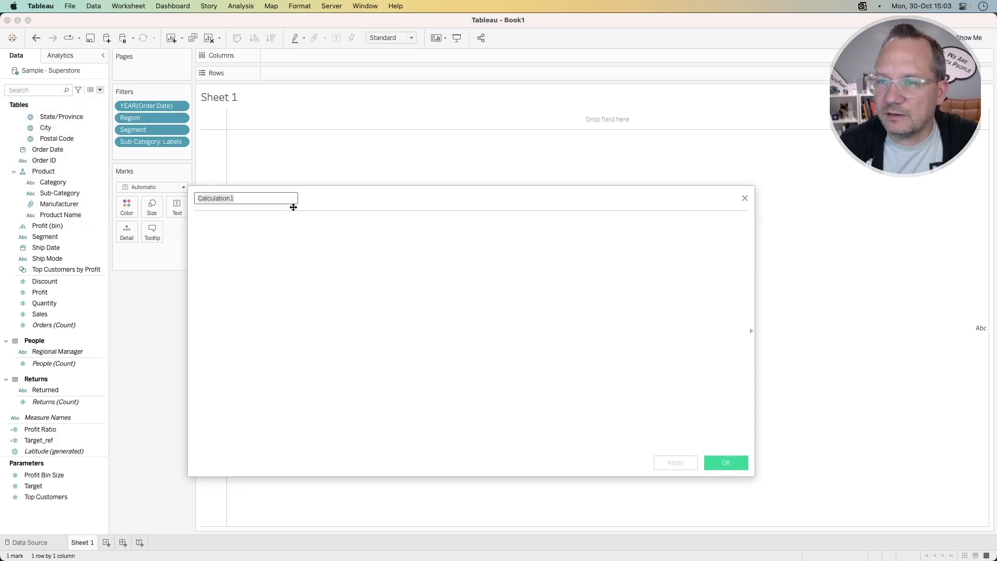
pyautogui.press('super+Tab')
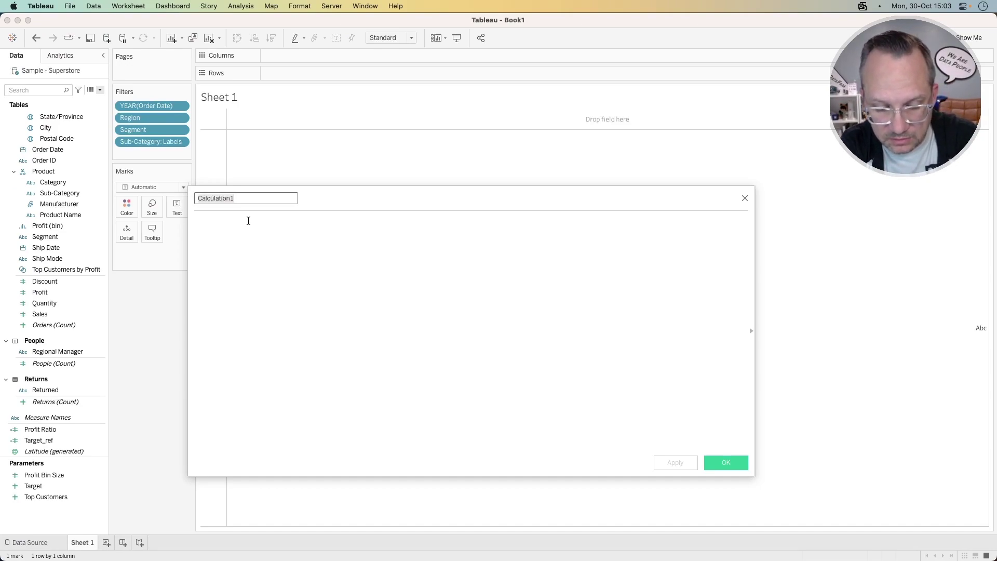
pyautogui.write('% of Total Orders')
pyautogui.click(248, 221)
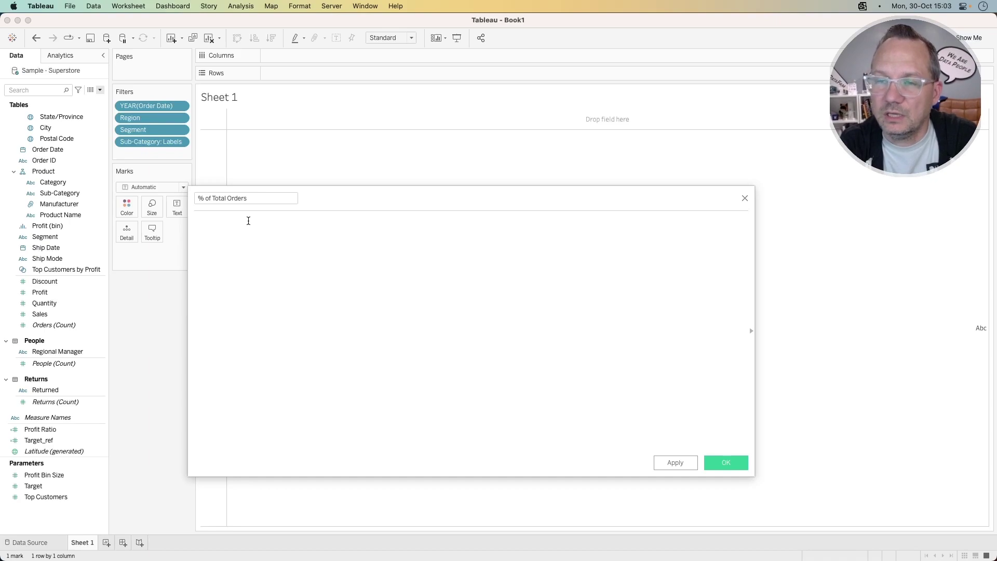
pyautogui.write('n')
pyautogui.press('BackSpace')
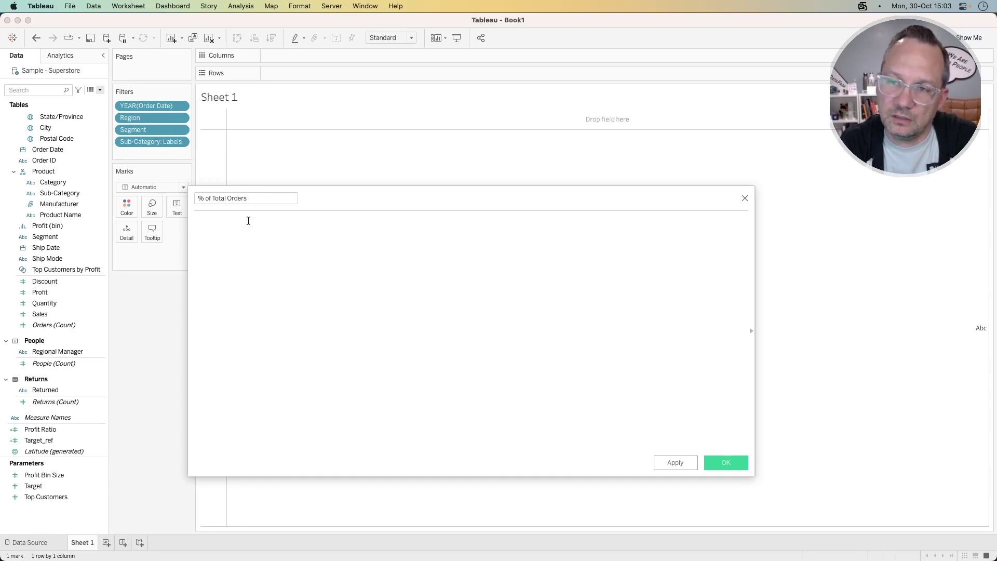
# Enter RUNNING_SUM(COUNTD([Order ID])) followed by a division sign as the first part of the % of Total Orders formula
pyautogui.write('run')
pyautogui.press('Down')
pyautogui.press('Down')
pyautogui.press('Down')
pyautogui.press('Return')
pyautogui.write(')')
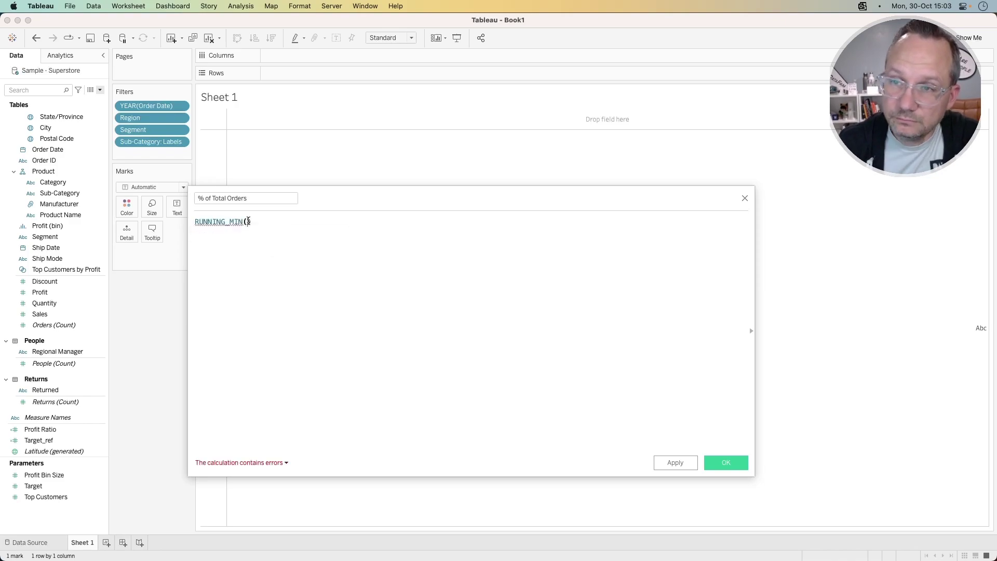
pyautogui.write('su')
pyautogui.press('Return')
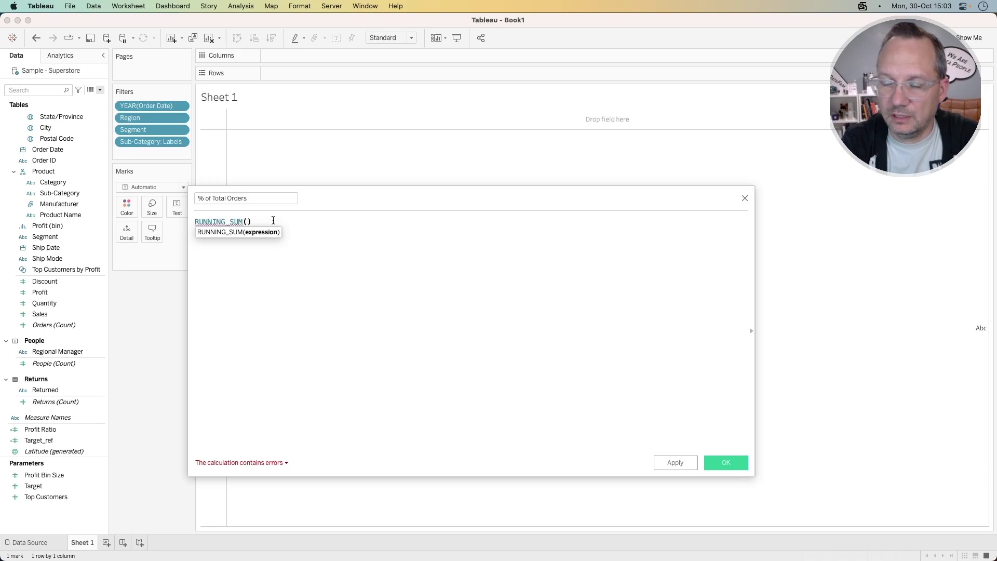
pyautogui.write('countd')
pyautogui.press('Return')
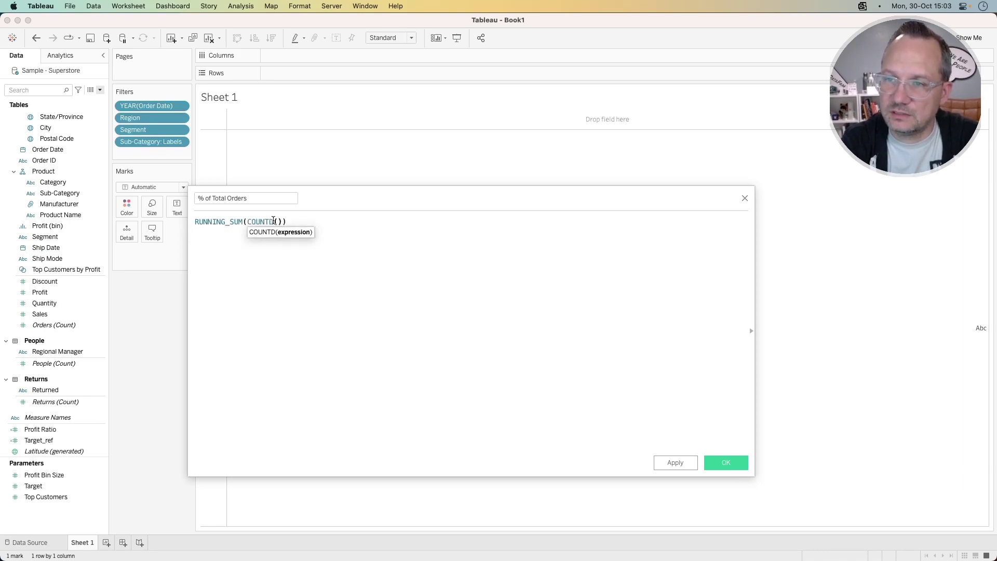
pyautogui.write('[order')
pyautogui.press('Down')
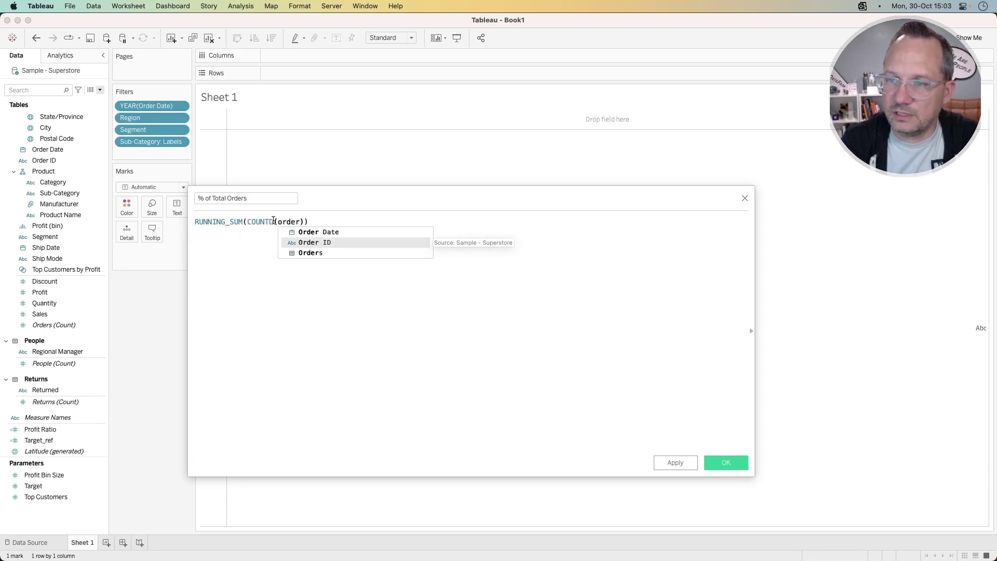
pyautogui.press('Return')
pyautogui.write('/')
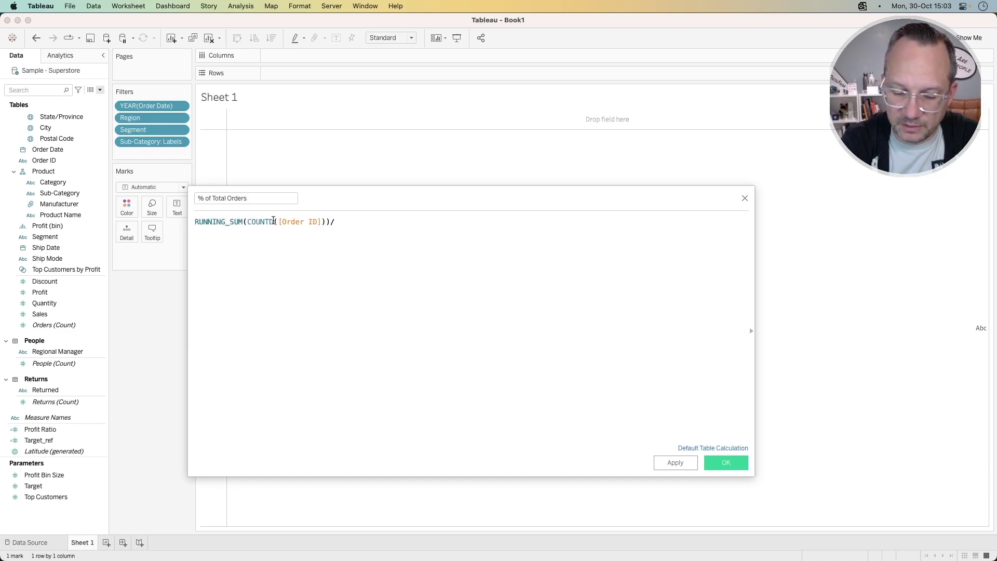
# Complete the % of Total Orders formula with TOTAL(COUNTD([Order ID])) as the divisor
pyautogui.write('total')
pyautogui.press('Return')
pyautogui.write('order')
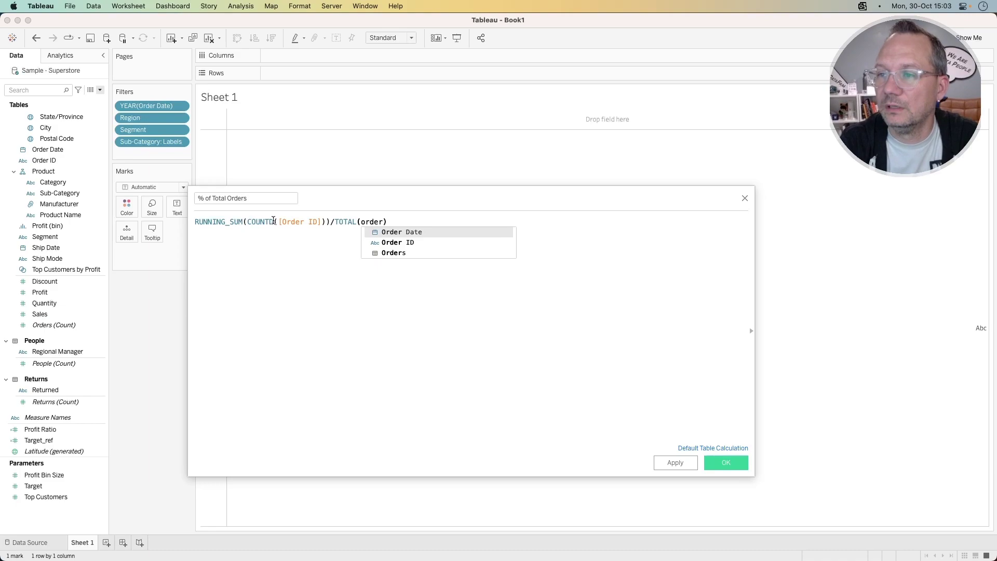
pyautogui.press('BackSpace')
pyautogui.press('BackSpace')
pyautogui.press('BackSpace')
pyautogui.press('BackSpace')
pyautogui.press('BackSpace')
pyautogui.write('count')
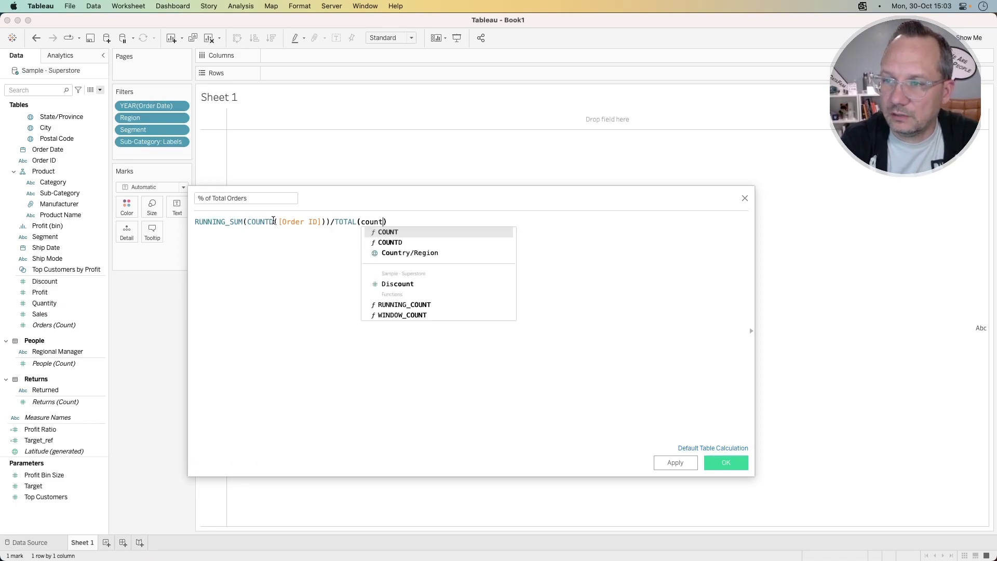
pyautogui.press('Down')
pyautogui.press('Return')
pyautogui.write('order')
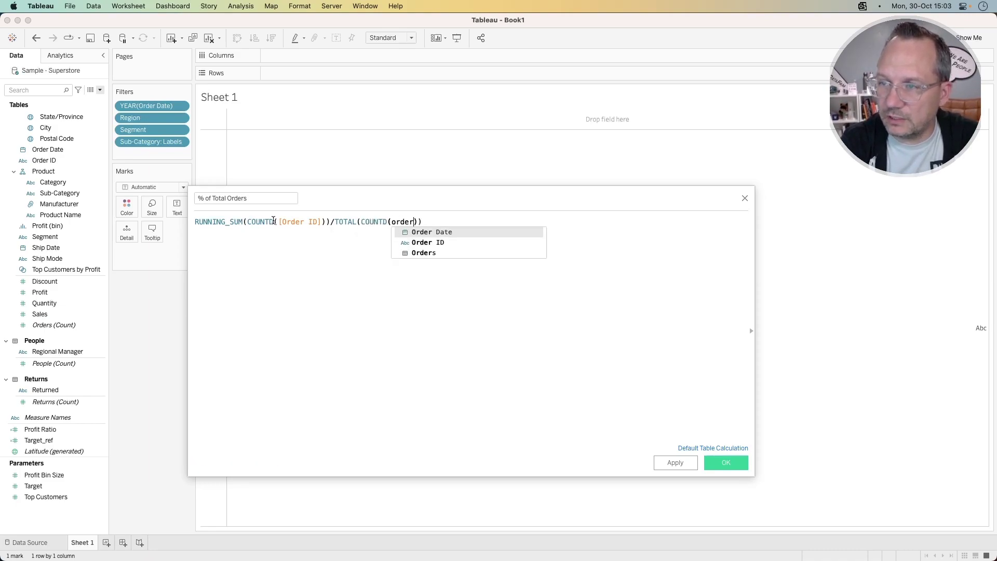
pyautogui.press('Down')
pyautogui.press('Return')
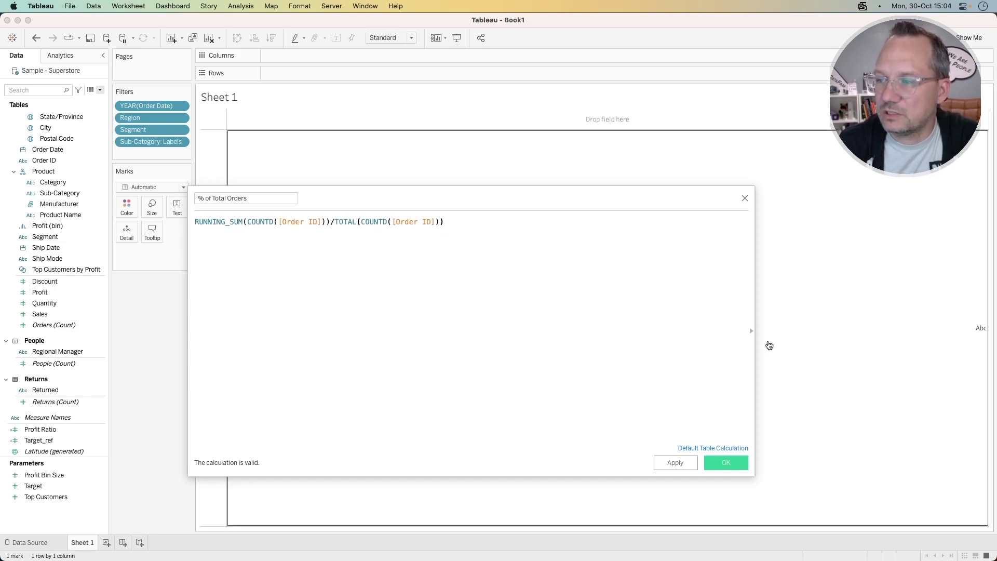
# Check the default table calculation's compute-using setting without changing it, and save the % of Total Orders field
pyautogui.click(722, 447)
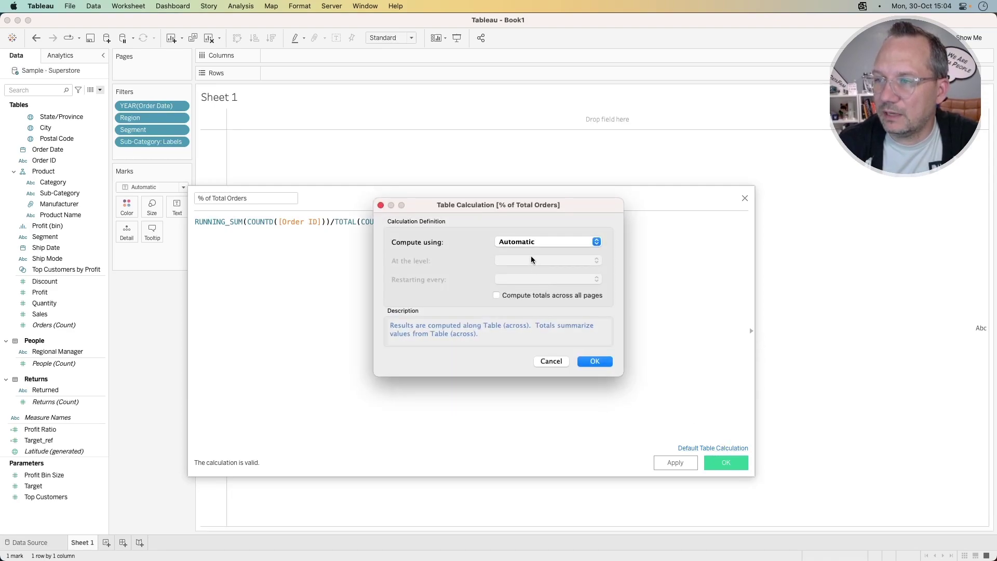
pyautogui.click(529, 241)
pyautogui.click(529, 241)
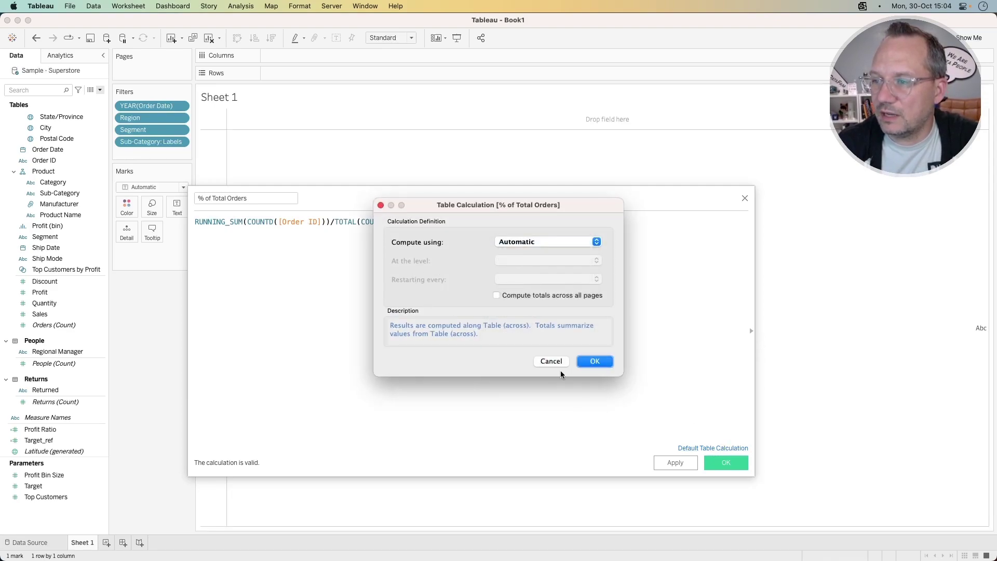
pyautogui.click(551, 361)
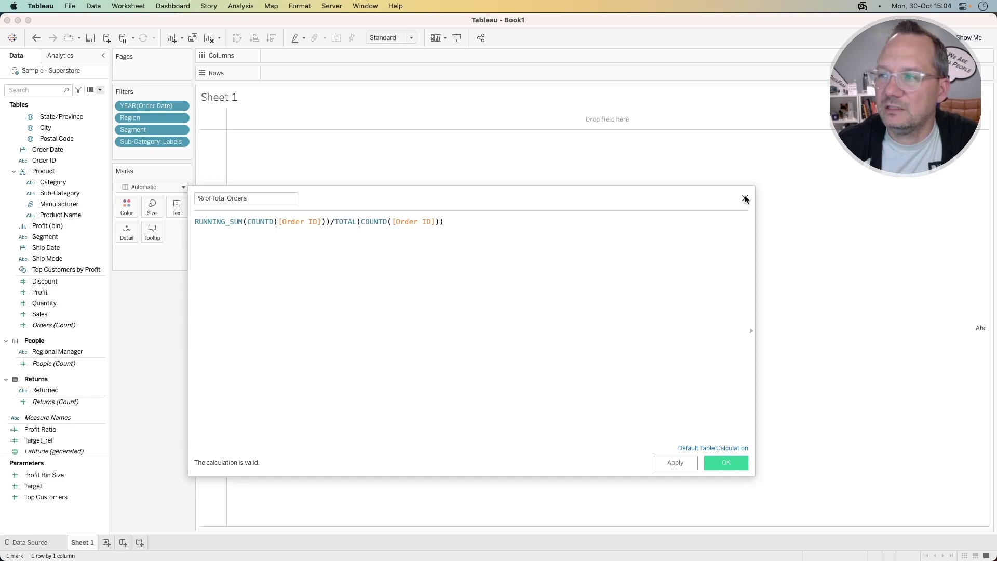
pyautogui.click(725, 462)
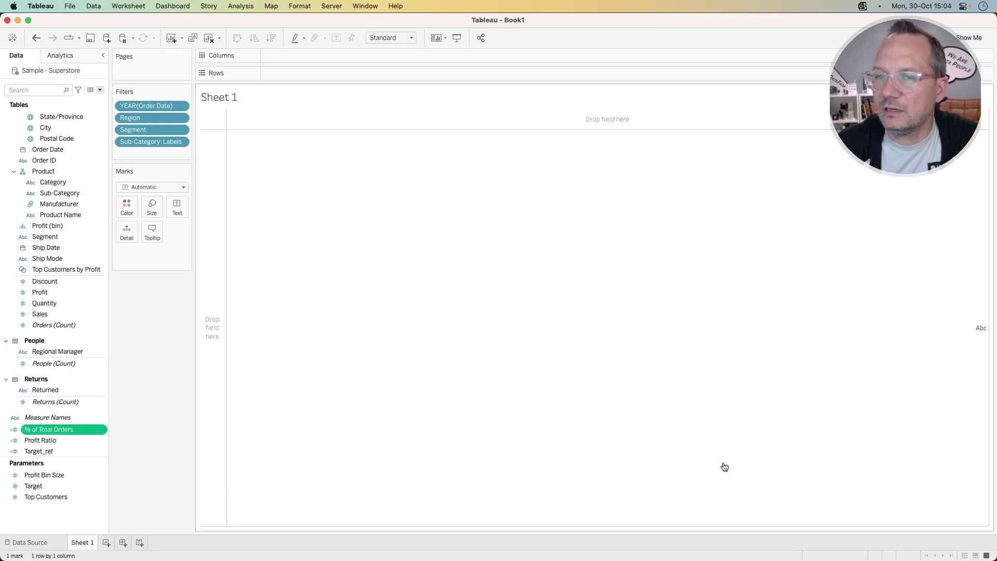
# Create a calculated field named Day of Year with the formula DATEPART('dayofyear',[Order Date])
pyautogui.click(100, 92)
pyautogui.click(91, 100)
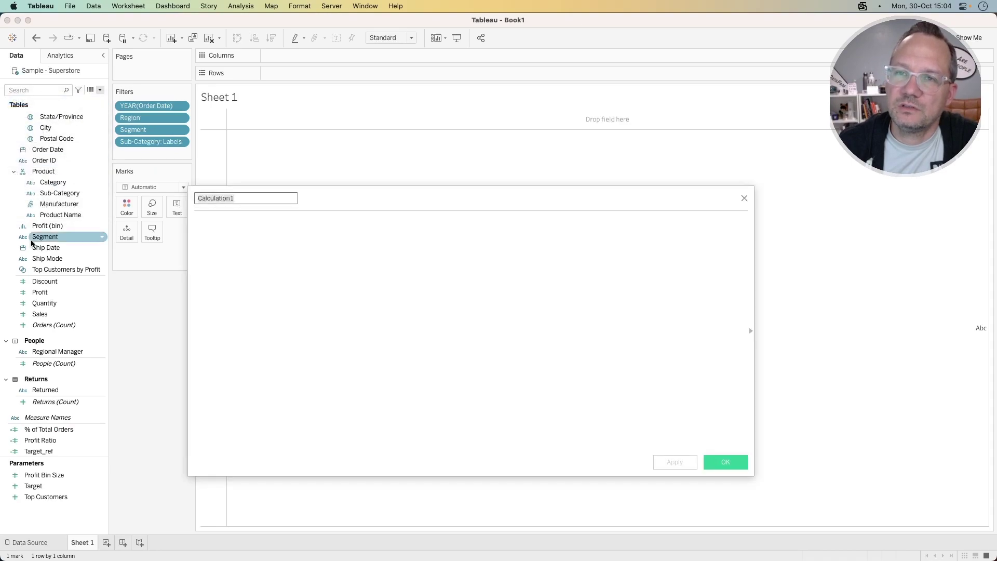
pyautogui.write('Day of Year')
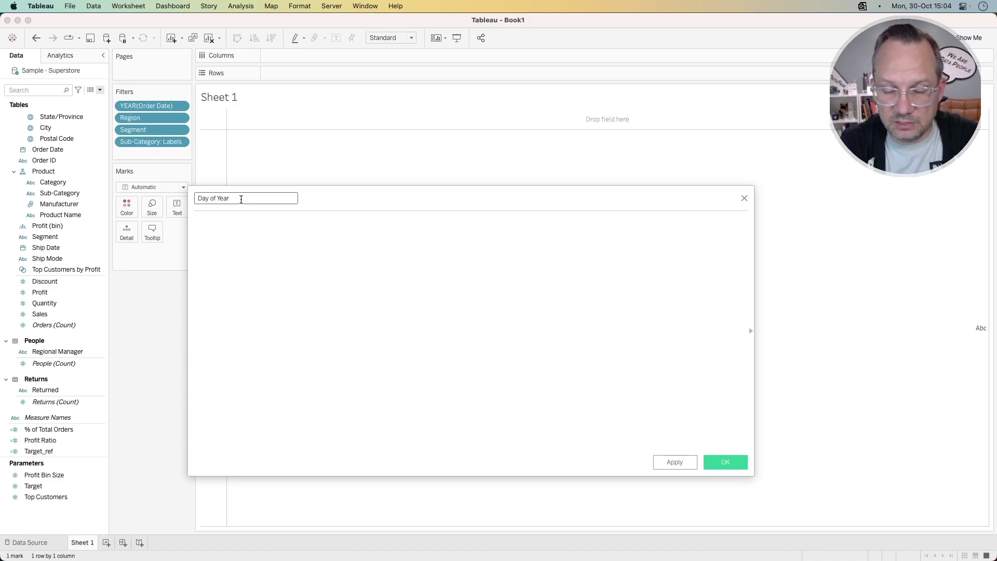
pyautogui.write('datepart')
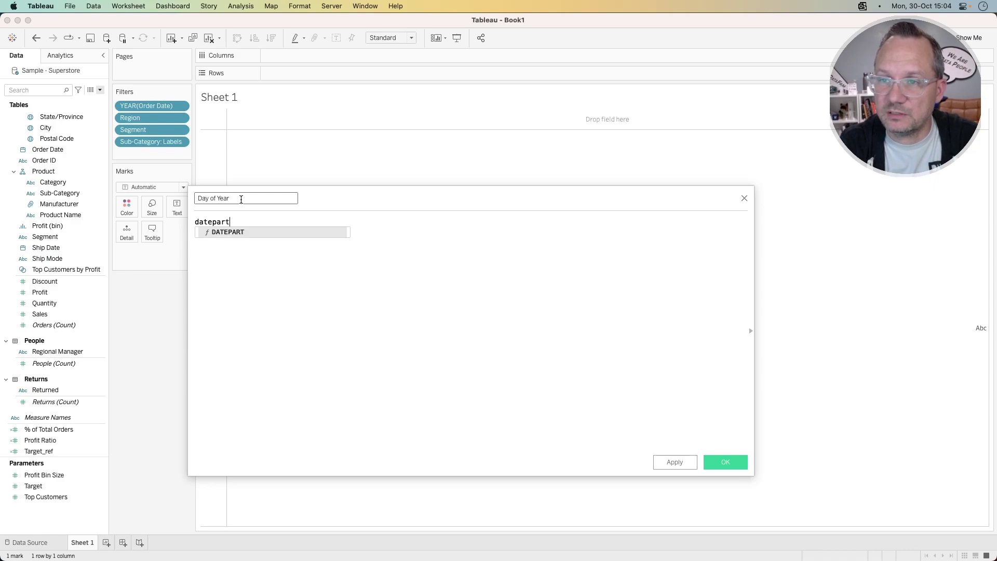
pyautogui.press('Return')
pyautogui.write("'")
pyautogui.write("dayofyear'")
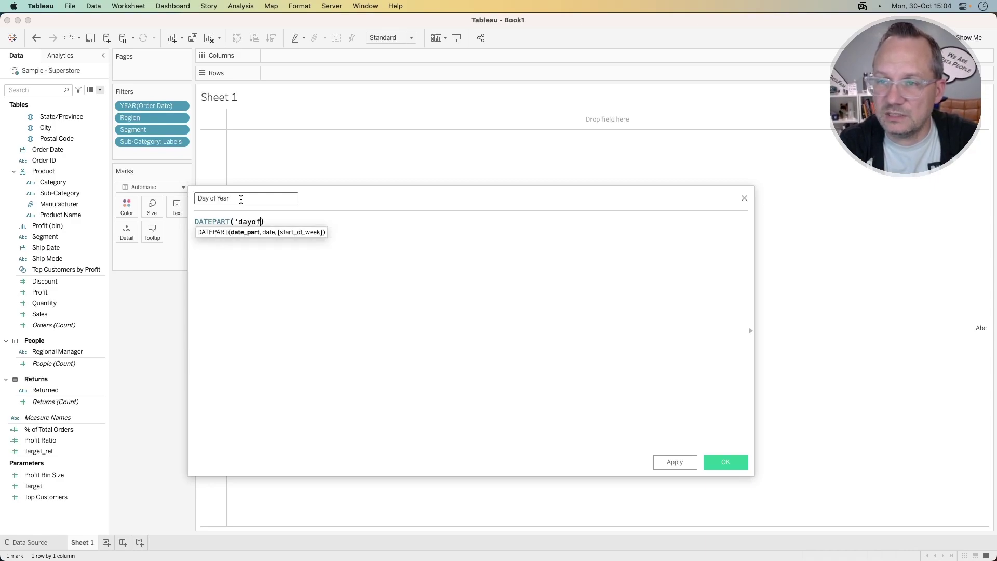
pyautogui.write(',')
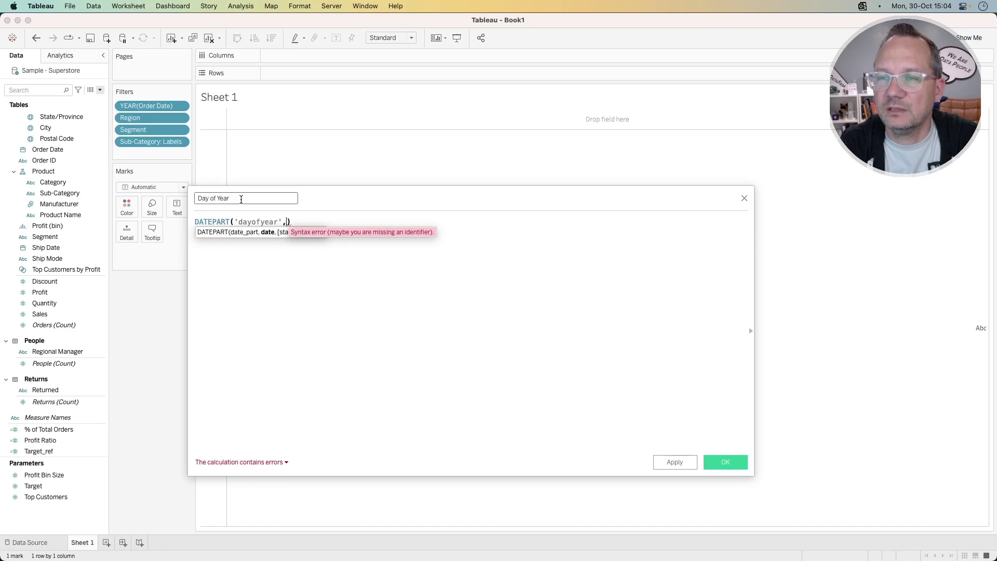
pyautogui.write('[ord')
pyautogui.press('Return')
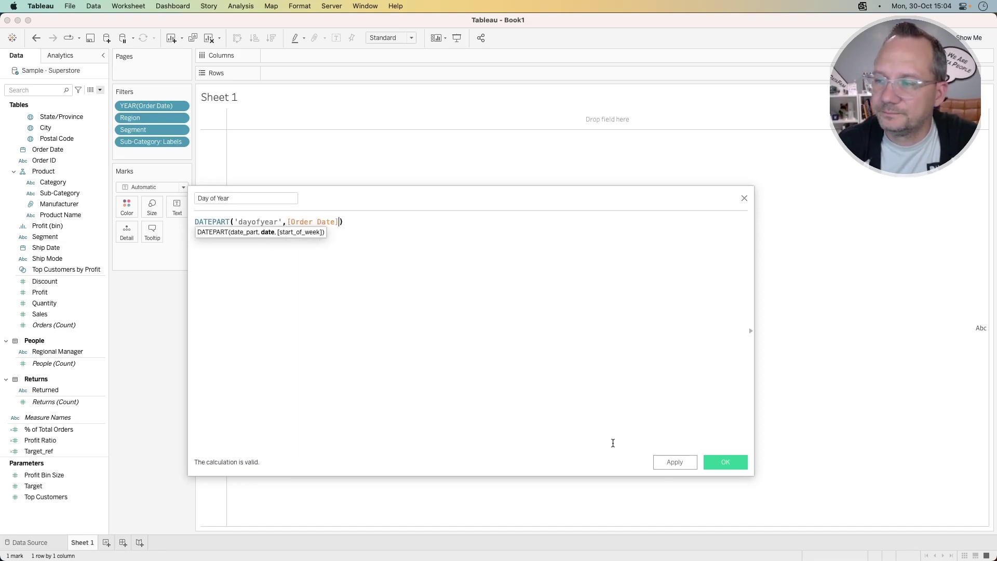
pyautogui.click(725, 462)
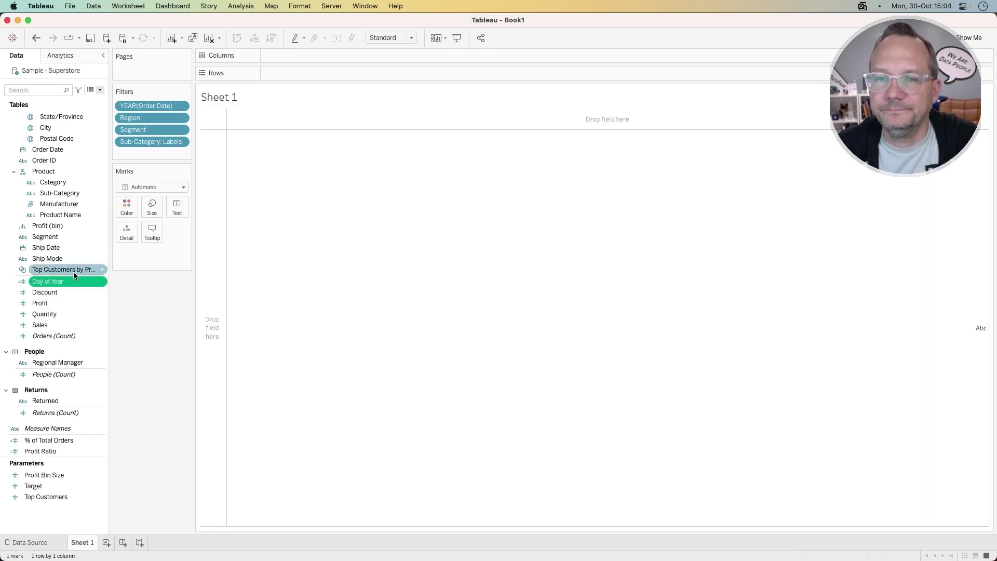
# Convert the Day of Year field to a continuous dimension and place it on Columns
pyautogui.rightClick(54, 283)
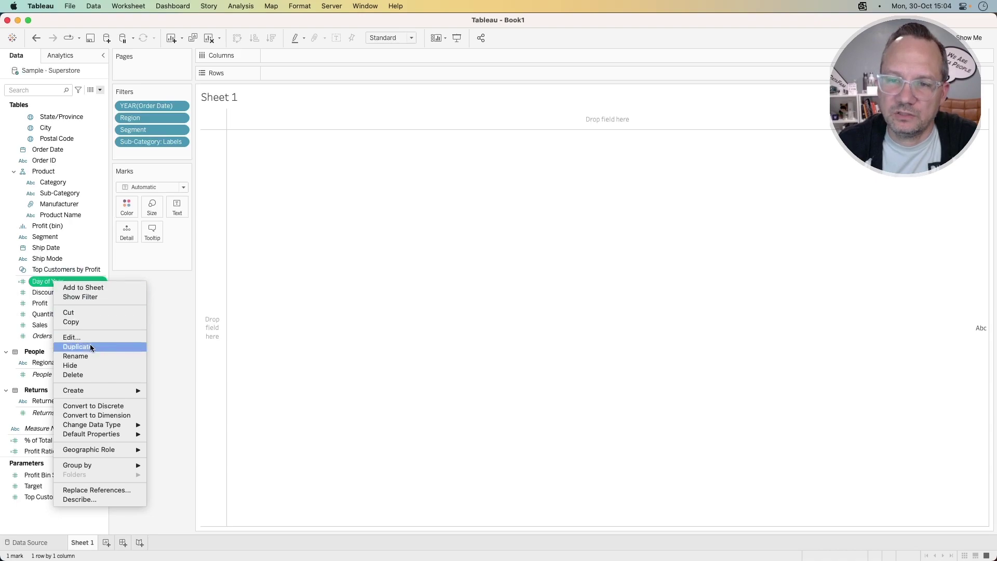
pyautogui.click(94, 415)
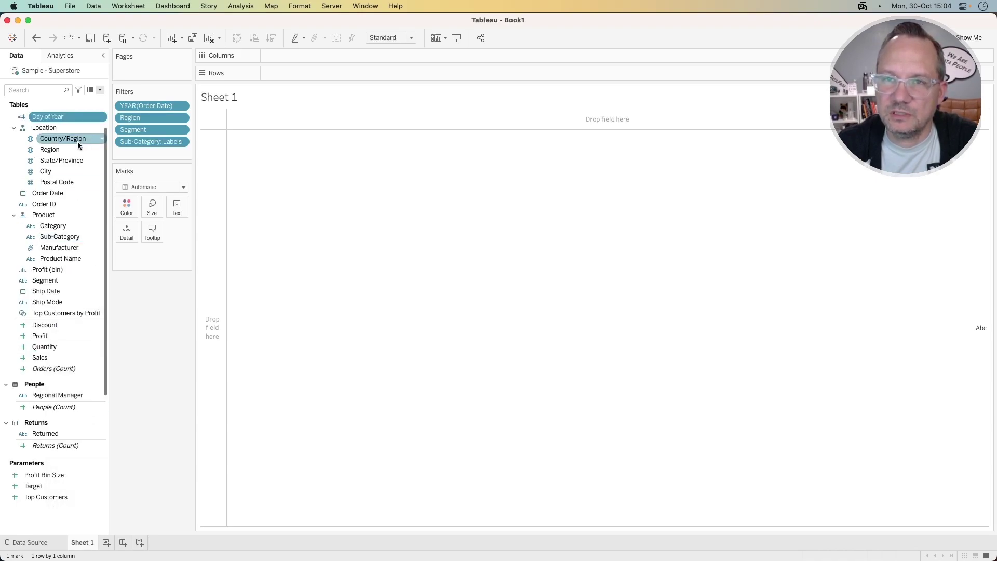
pyautogui.rightClick(61, 118)
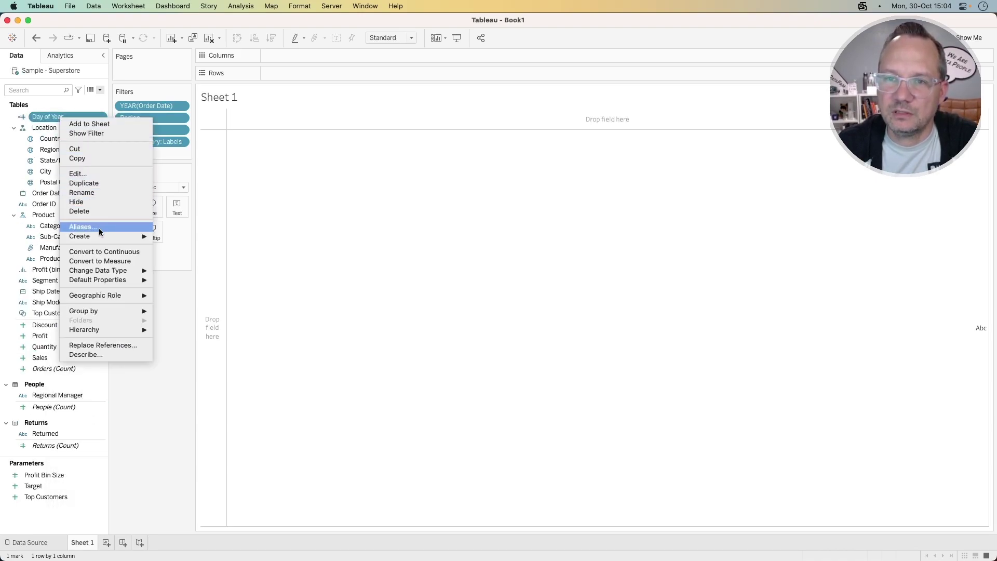
pyautogui.click(91, 251)
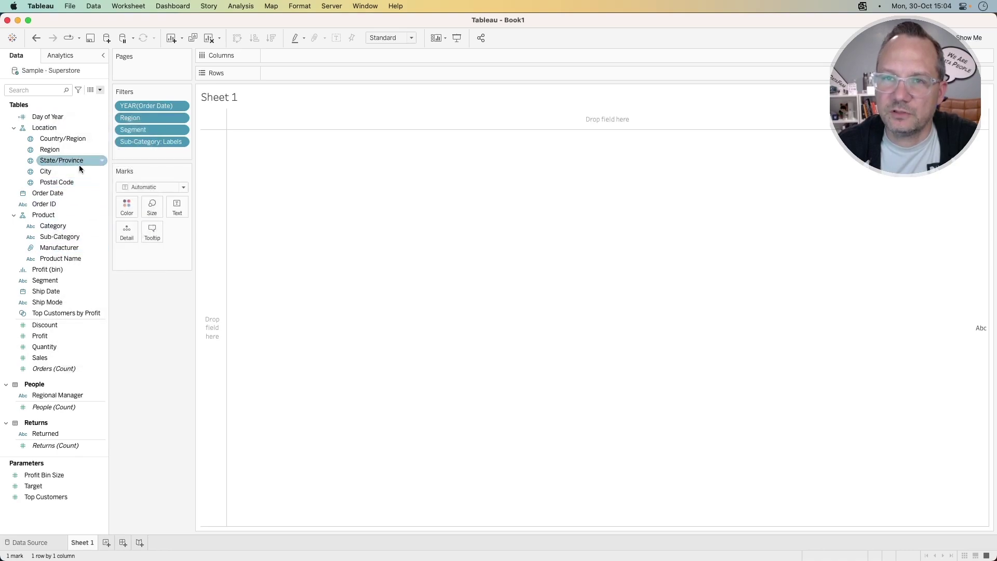
pyautogui.moveTo(65, 119); pyautogui.dragTo(318, 58)
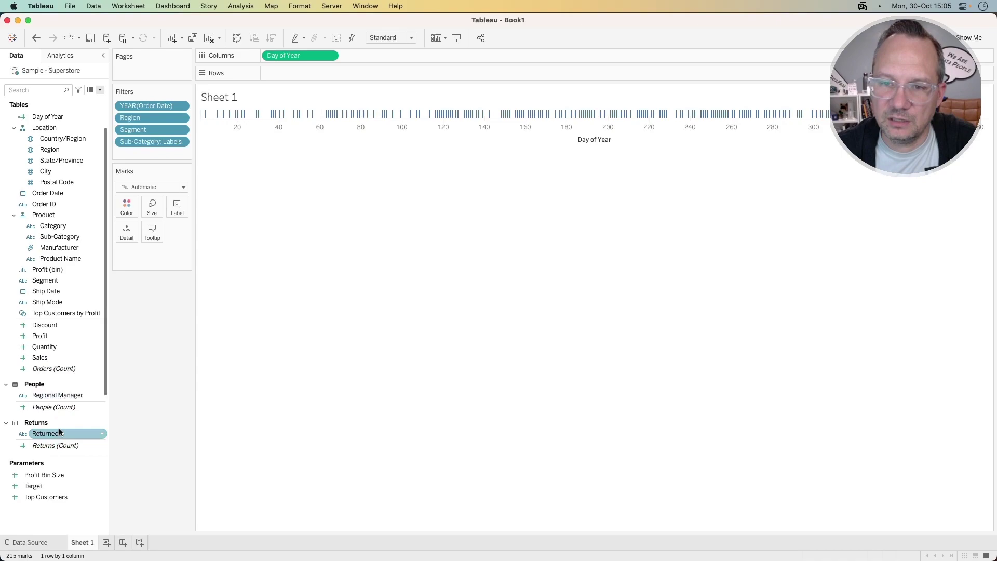
# Place the % of Total Orders field on Rows to plot it against Day of Year
pyautogui.scroll(-4, 57, 431)
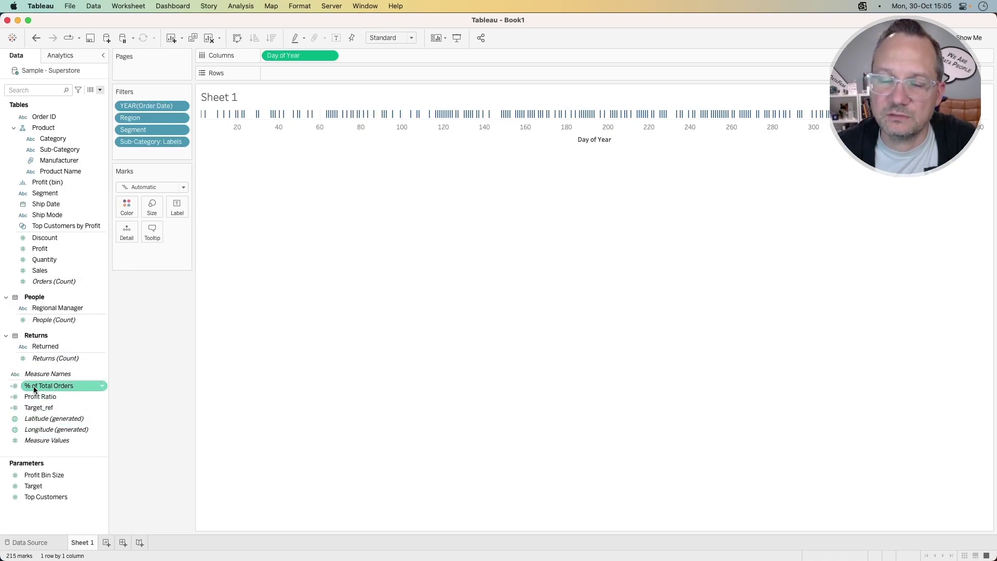
pyautogui.moveTo(34, 390); pyautogui.dragTo(321, 74)
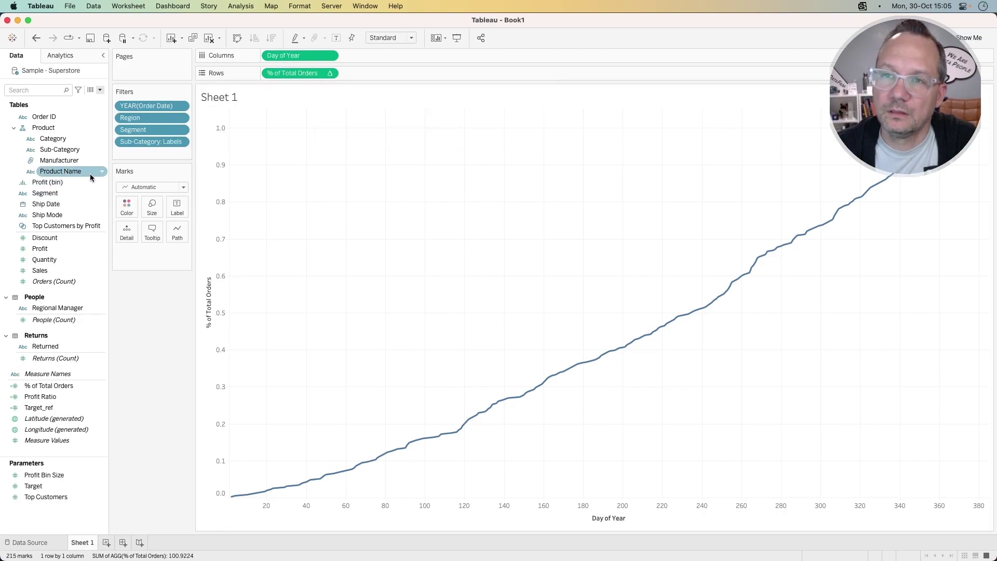
# Set the default table calculation of % of Total Orders to compute using Day of Year and save the field
pyautogui.rightClick(44, 386)
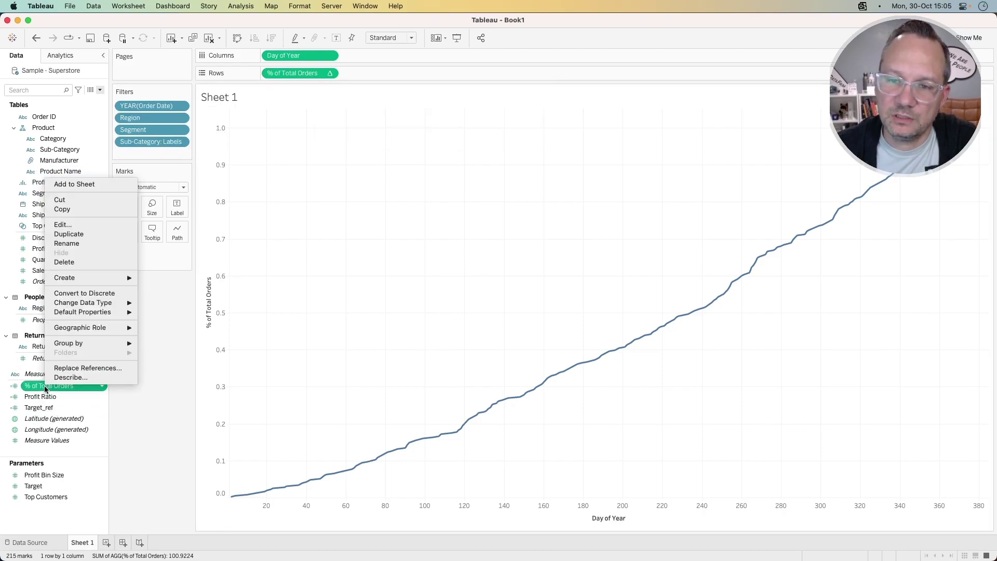
pyautogui.click(95, 224)
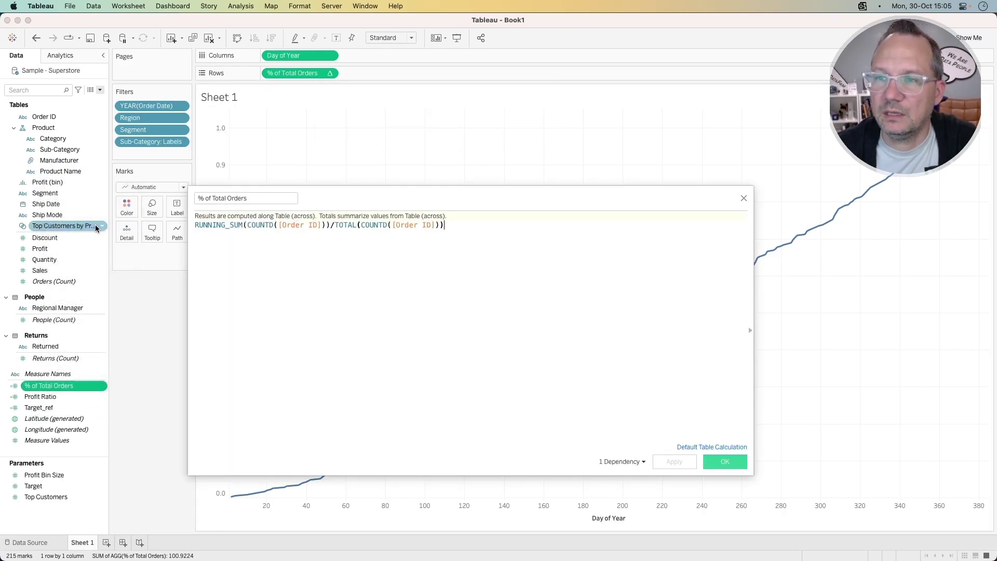
pyautogui.click(712, 447)
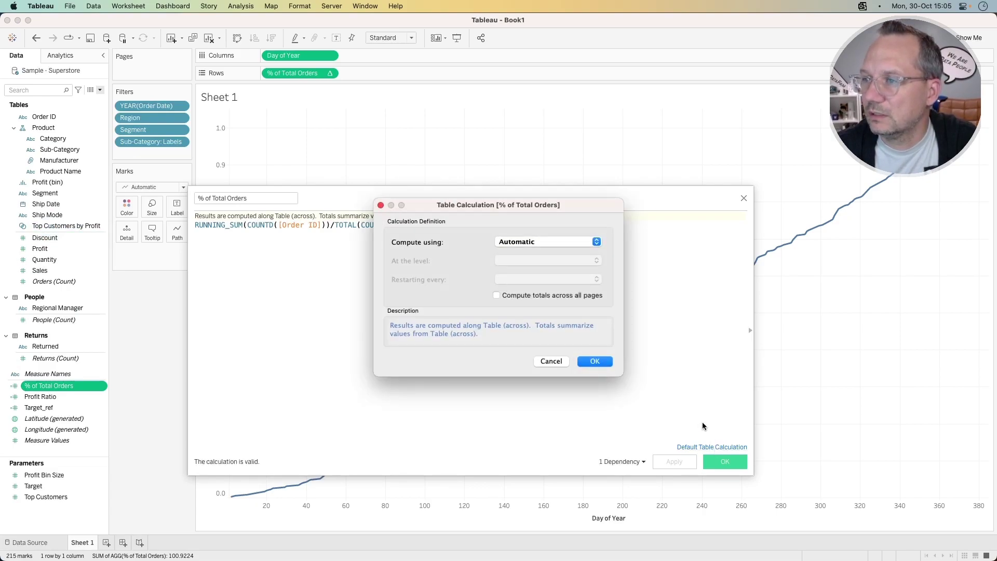
pyautogui.click(571, 247)
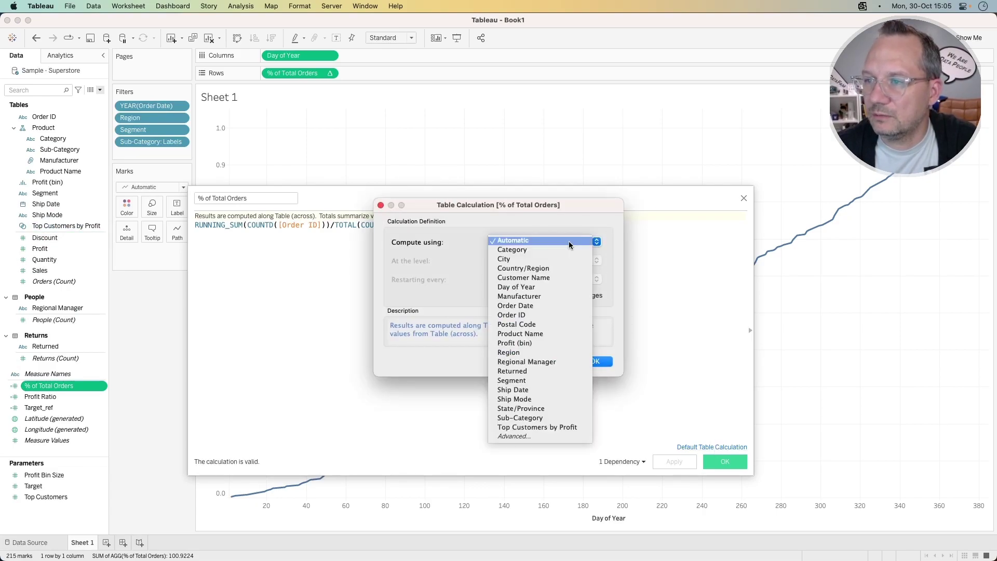
pyautogui.click(538, 290)
pyautogui.click(594, 361)
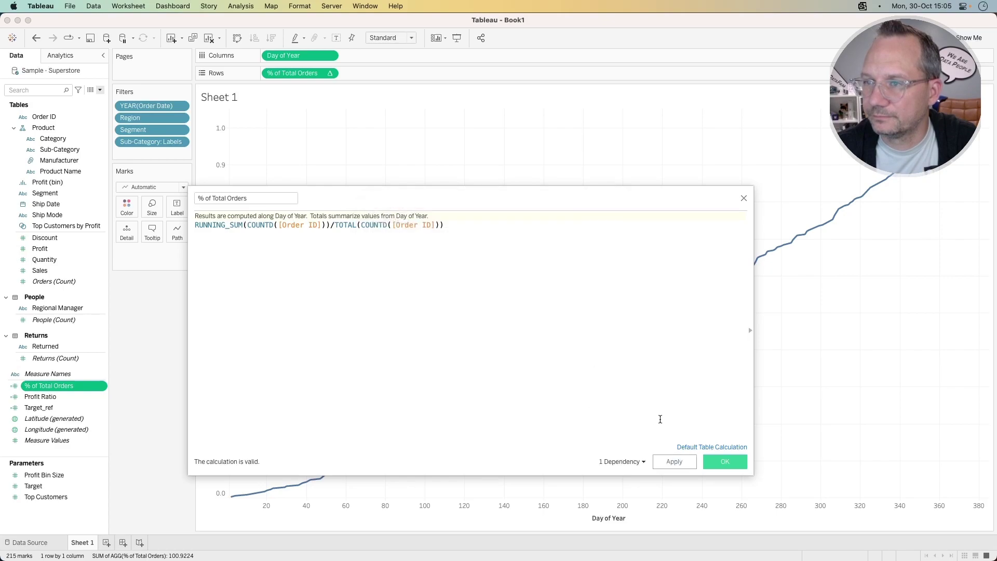
pyautogui.click(720, 465)
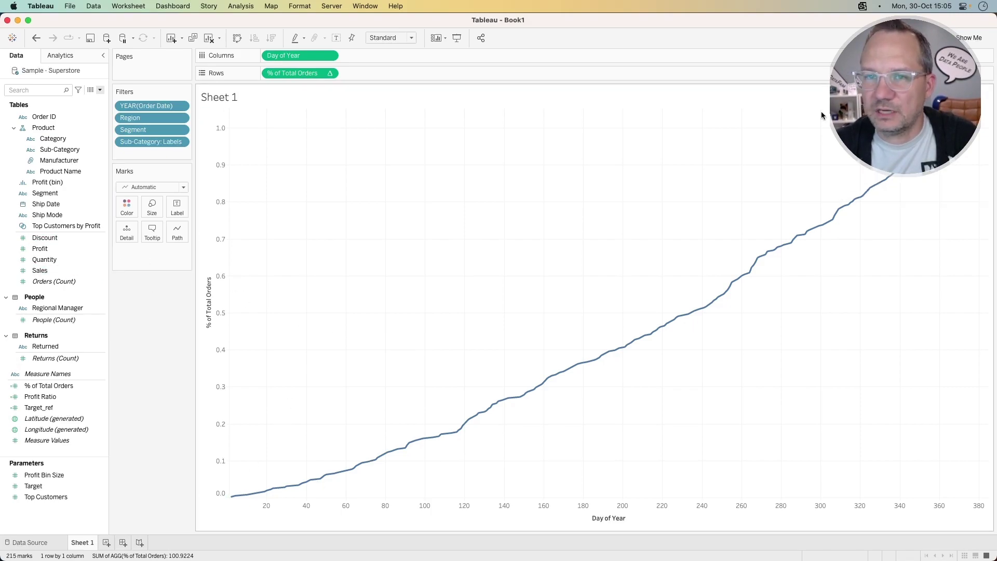
# Add Order Date to Detail at the year level so each year gets its own line
pyautogui.scroll(5, 52, 149)
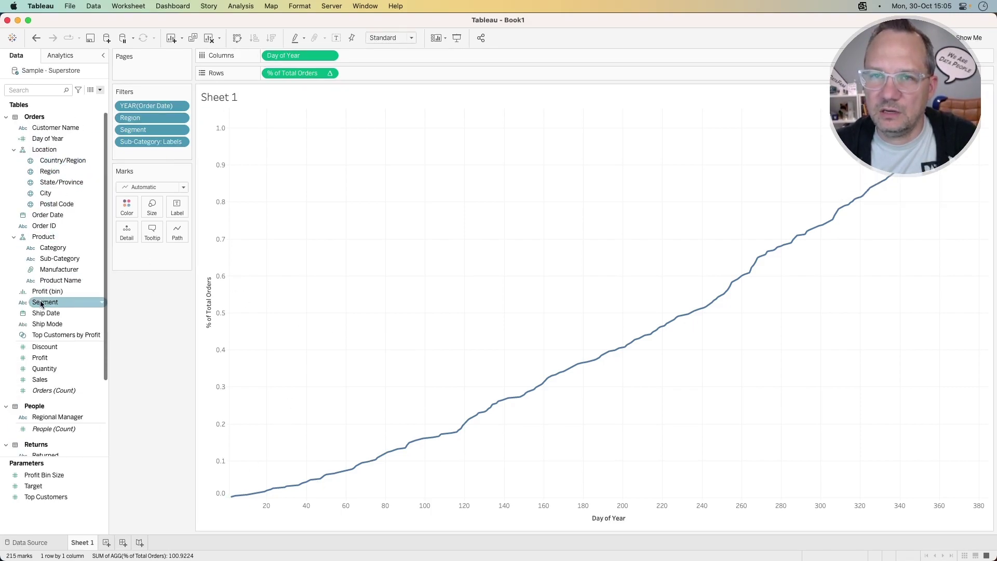
pyautogui.click(47, 213)
pyautogui.moveTo(47, 213); pyautogui.dragTo(123, 230)
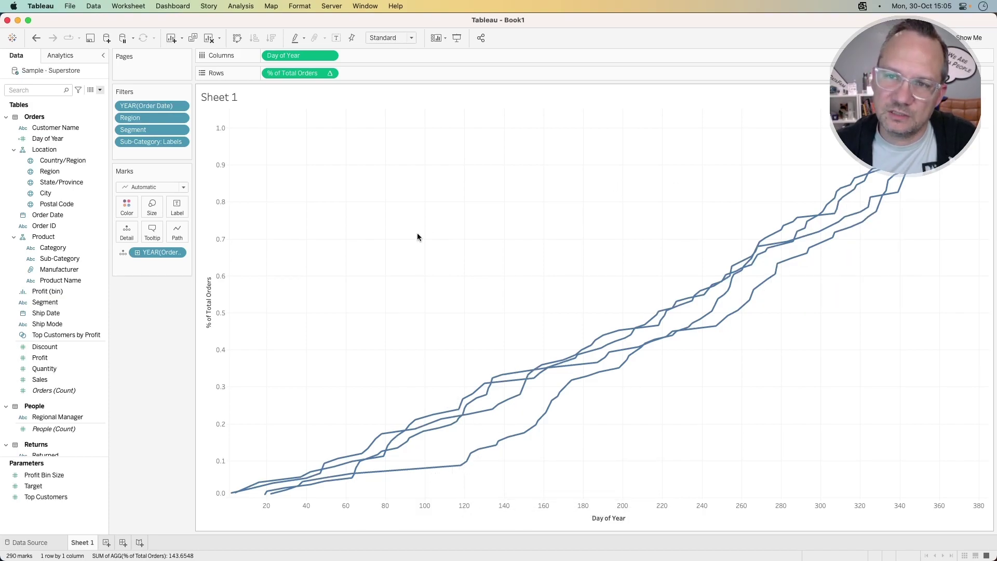
# Set the default number format of % of Total Orders to Percentage with zero decimal places
pyautogui.scroll(-5, 46, 379)
pyautogui.rightClick(58, 387)
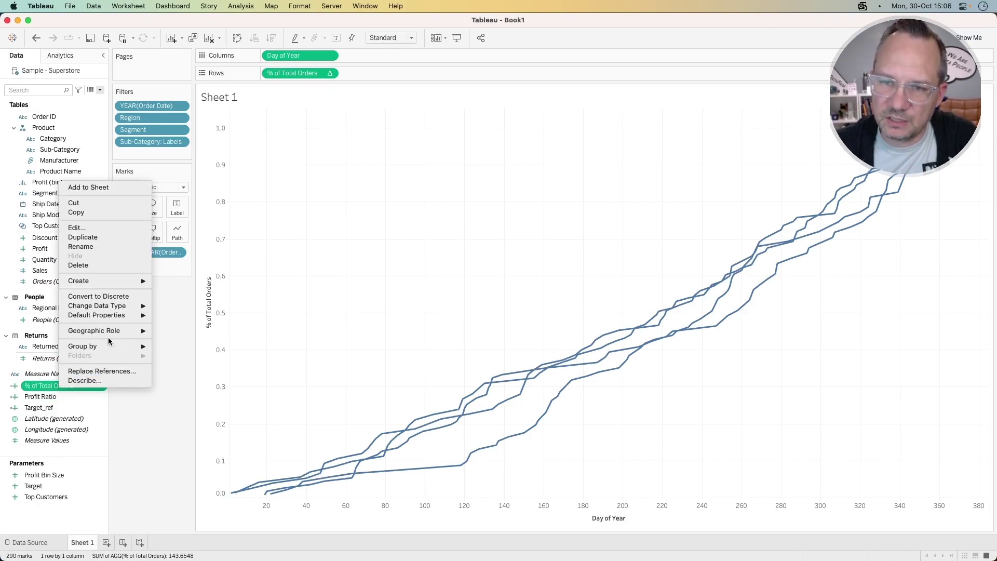
pyautogui.moveTo(121, 315)
pyautogui.click(190, 335)
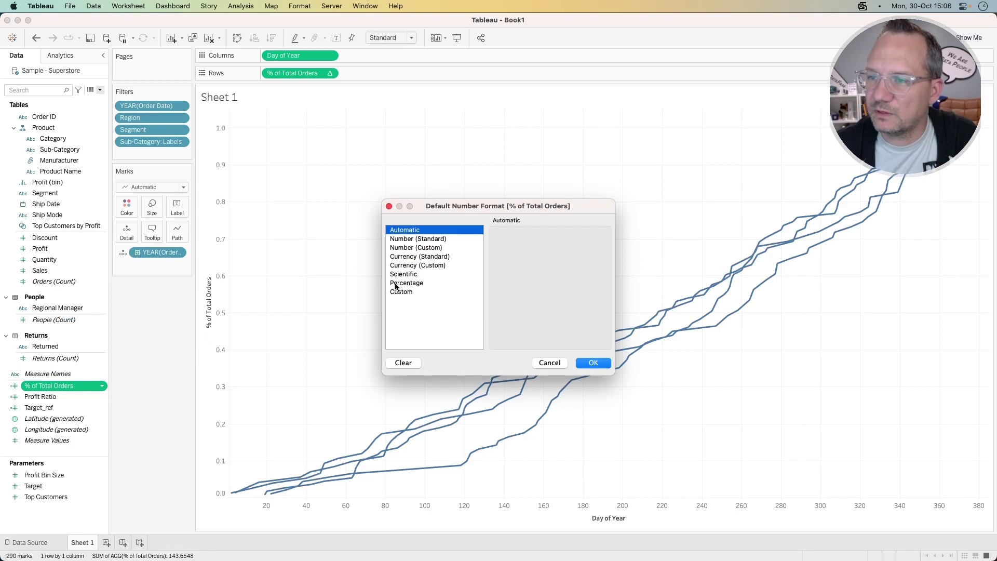
pyautogui.click(419, 282)
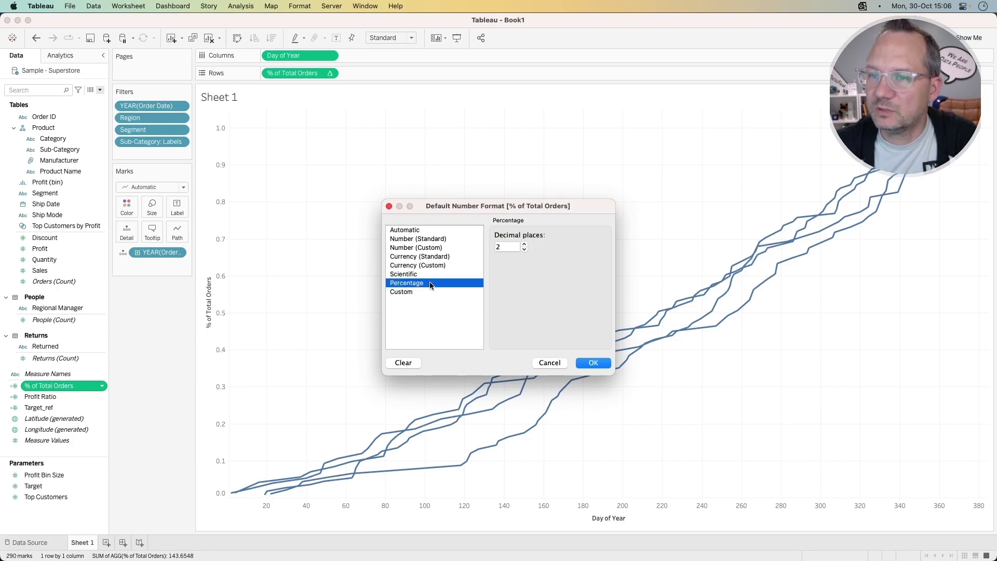
pyautogui.click(586, 363)
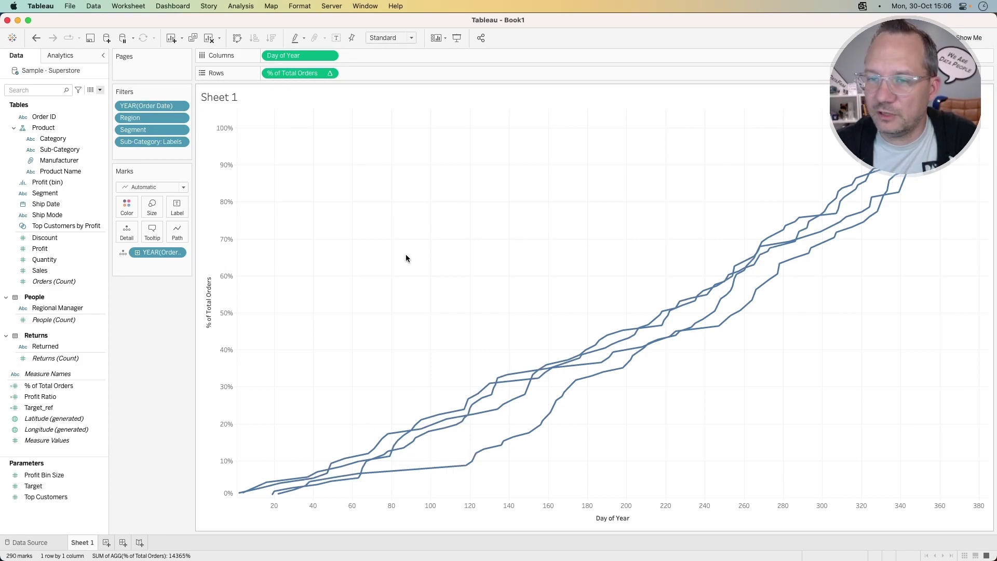
# Switch to the challenge page in Arc to examine the original chart's target line and crossing dots, and return to Tableau
pyautogui.hotkey('ctrl', 'Left')
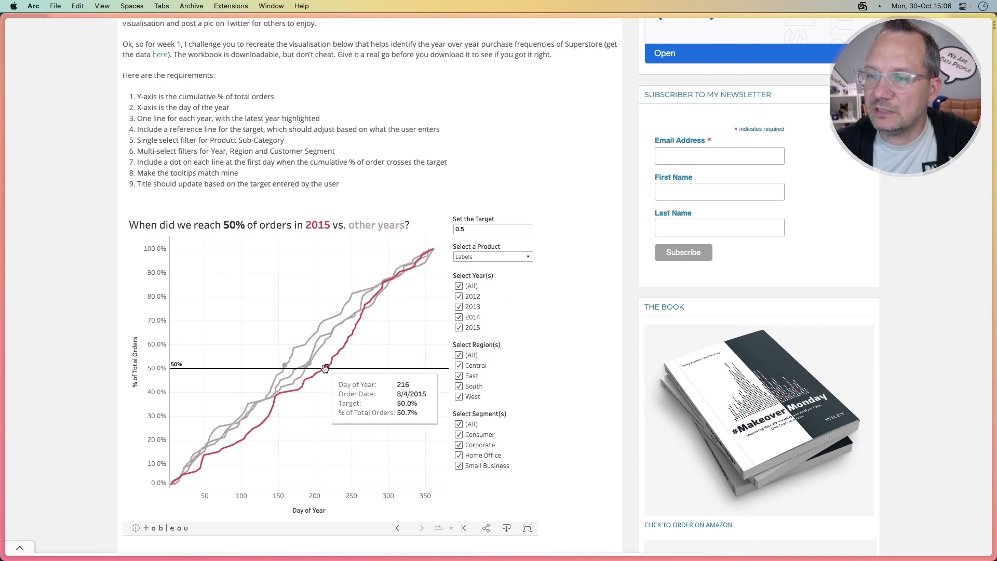
pyautogui.moveTo(308, 366)
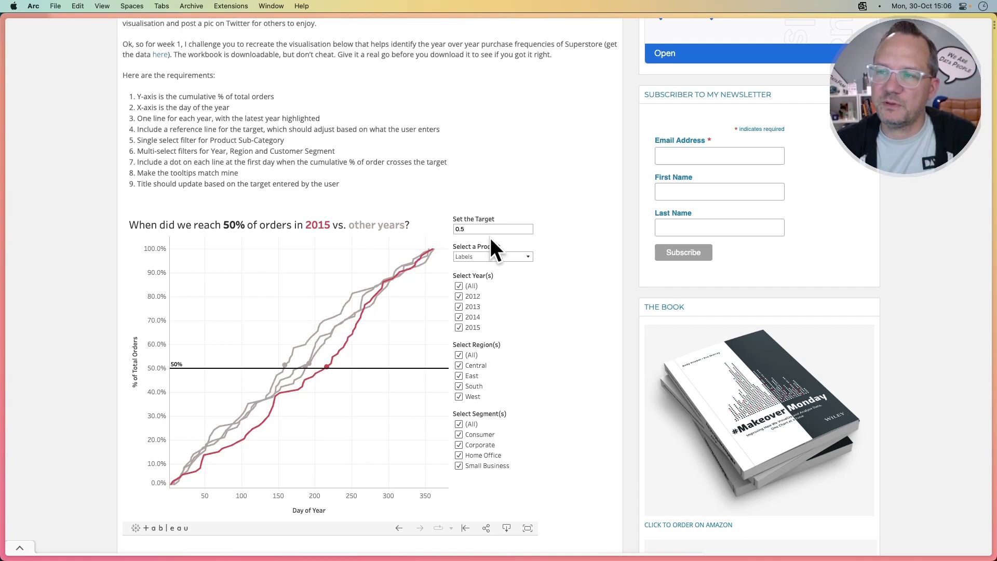
pyautogui.press('super+Tab')
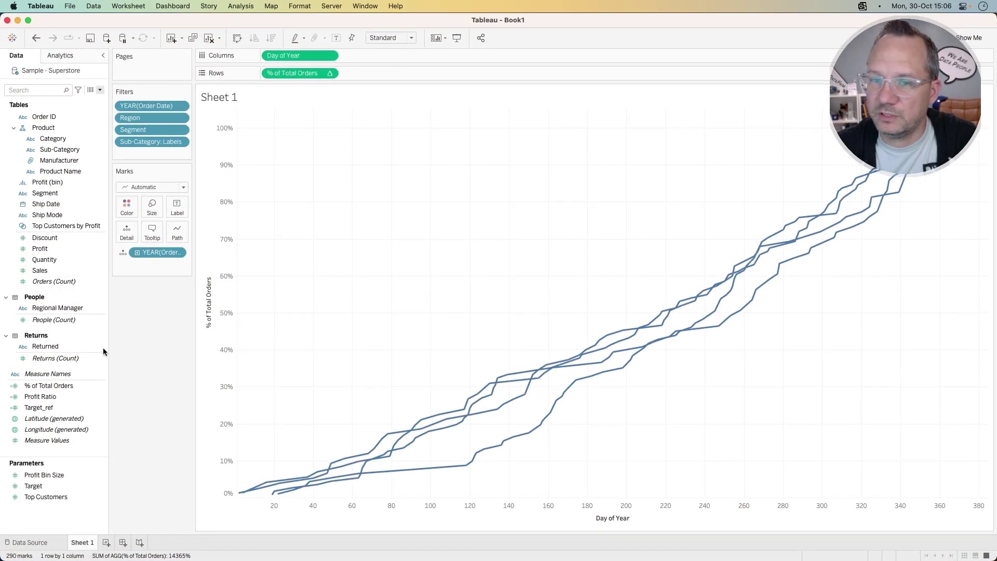
# Show the Target parameter control on the worksheet
pyautogui.rightClick(54, 486)
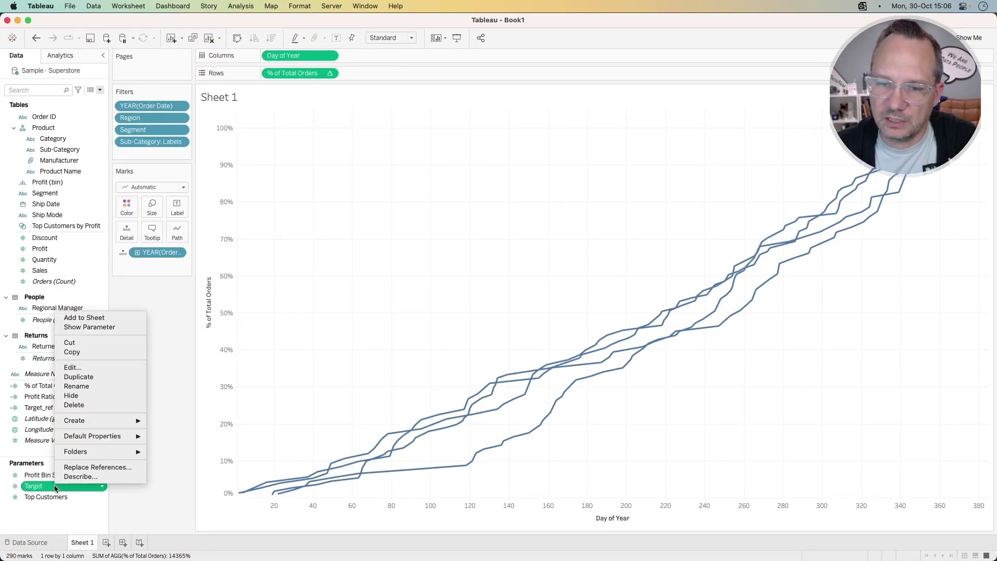
pyautogui.click(99, 326)
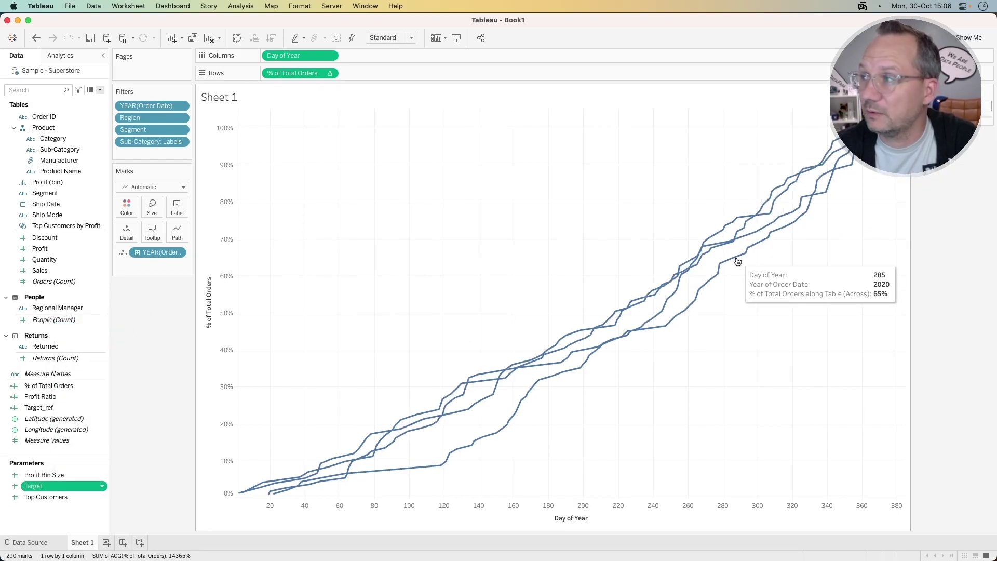
pyautogui.click(986, 93)
pyautogui.click(936, 167)
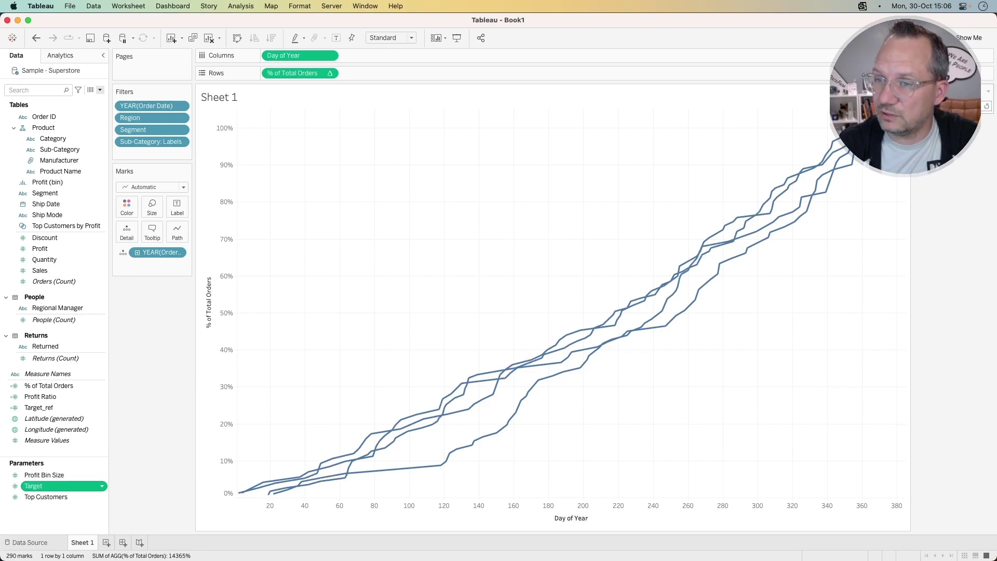
pyautogui.click(951, 106)
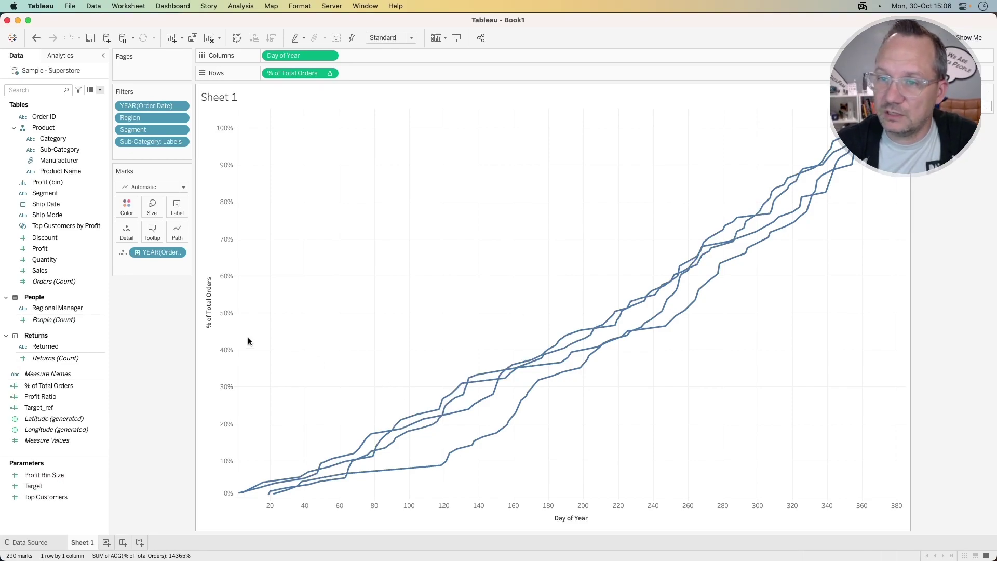
# Add a per-pane reference line to the % of Total Orders axis using the Target parameter, labelled with its value
pyautogui.rightClick(210, 328)
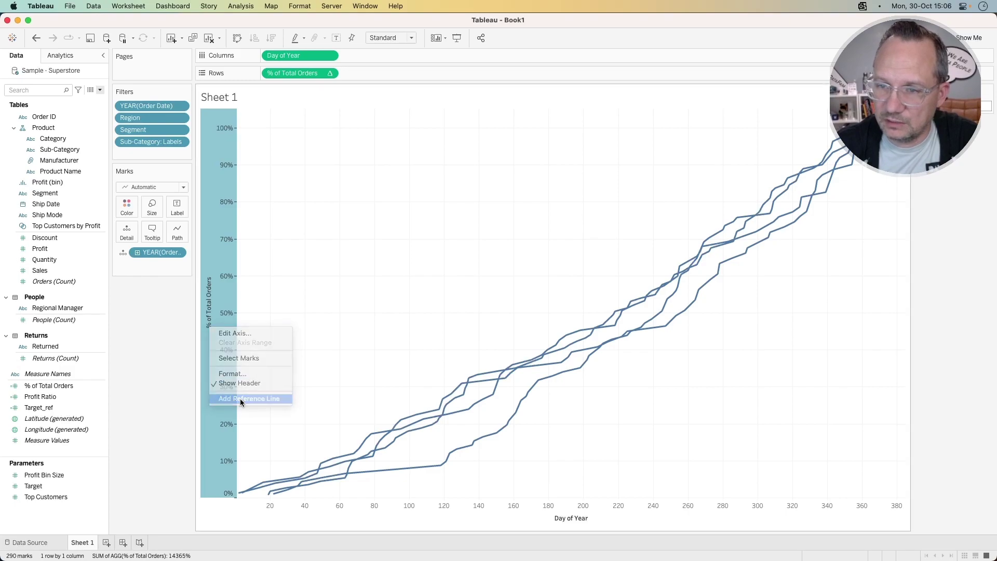
pyautogui.click(239, 399)
pyautogui.click(404, 217)
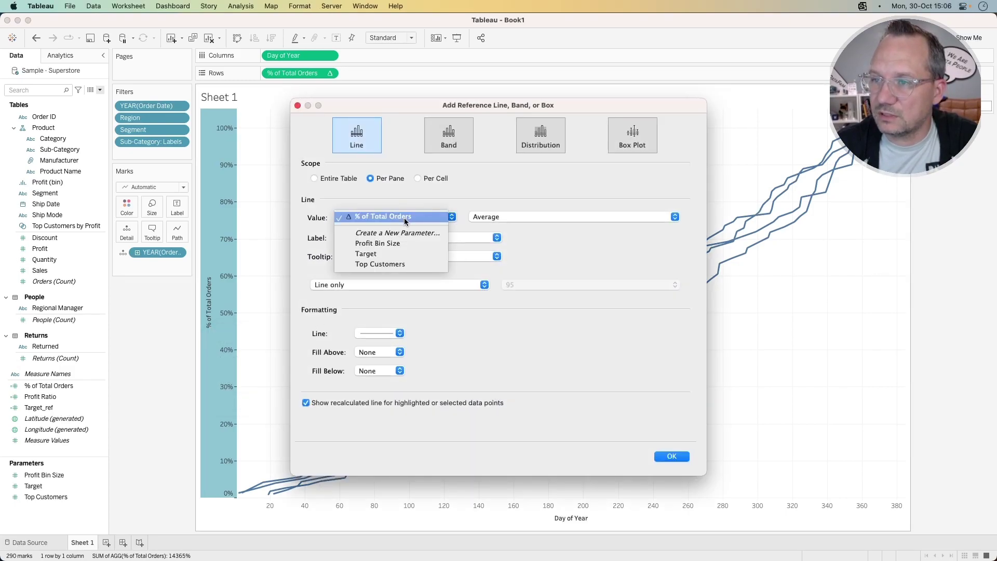
pyautogui.click(396, 254)
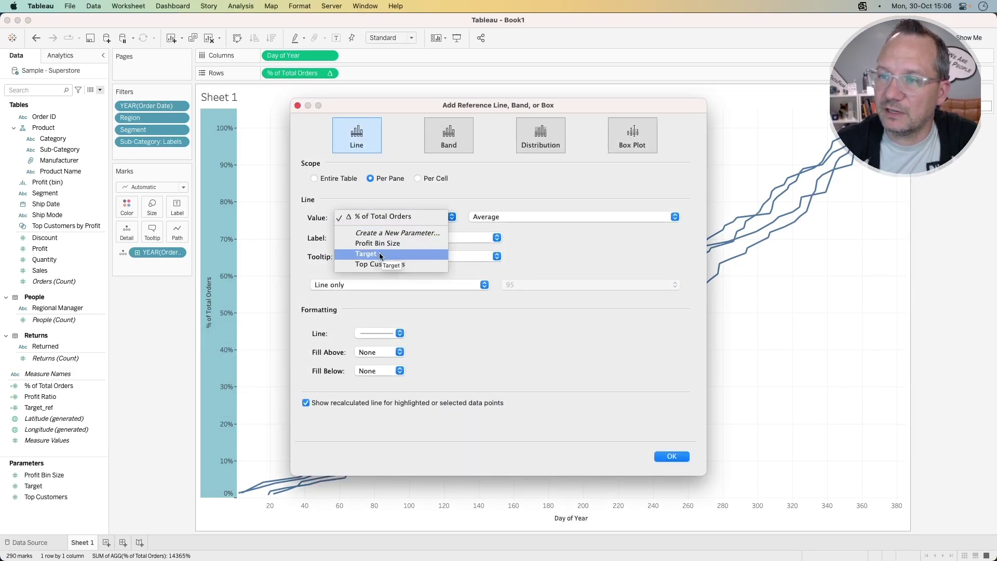
pyautogui.click(381, 237)
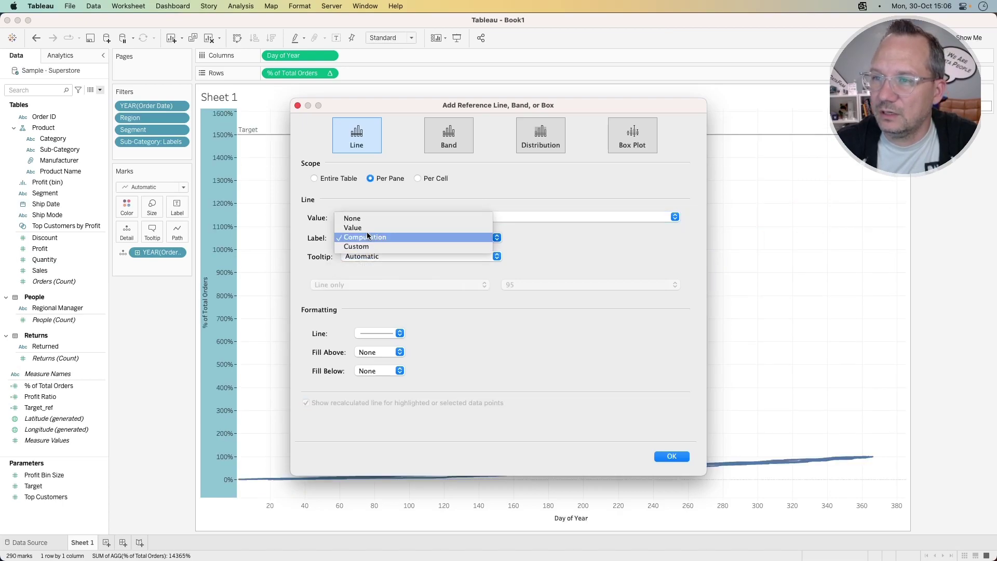
pyautogui.click(365, 224)
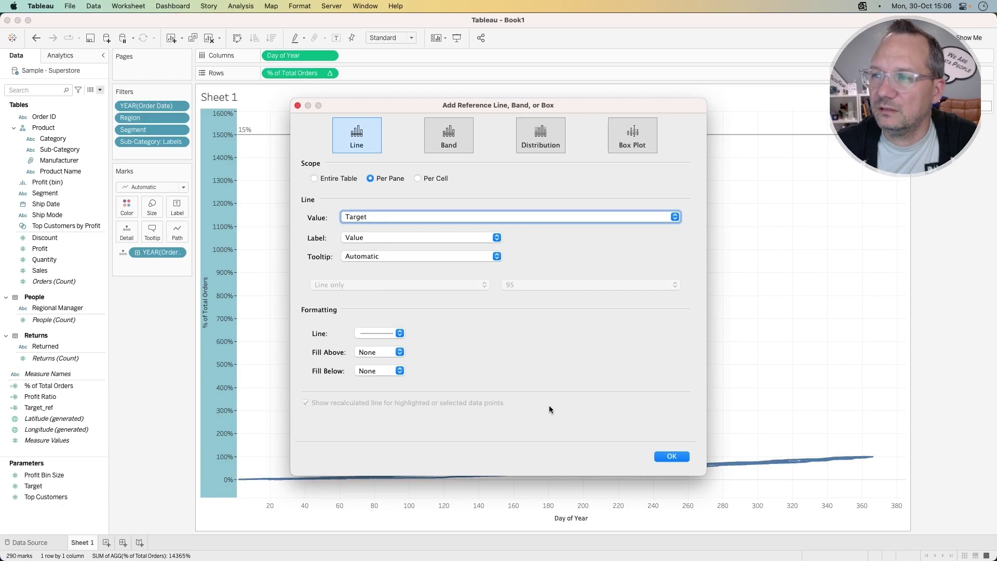
pyautogui.click(382, 216)
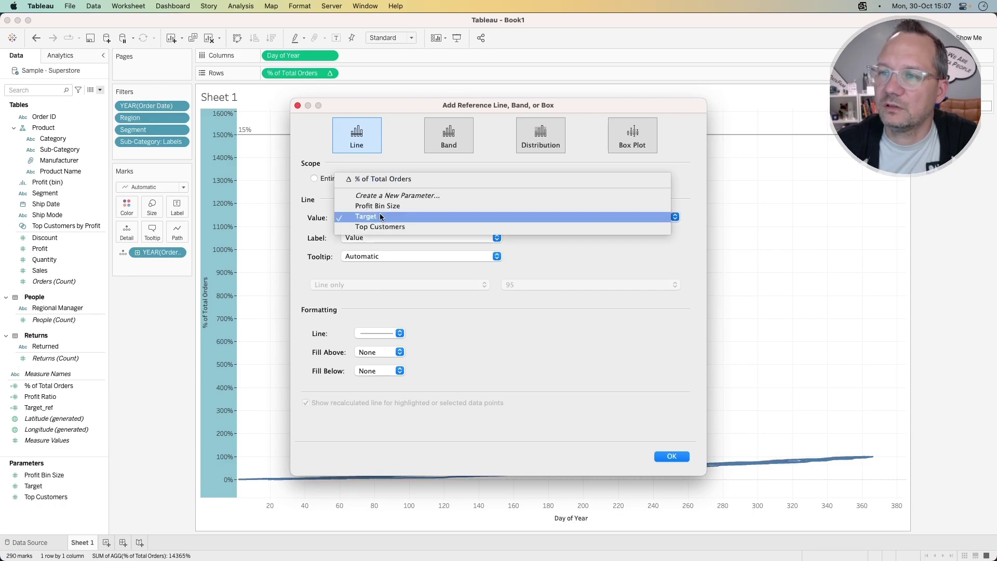
pyautogui.click(590, 420)
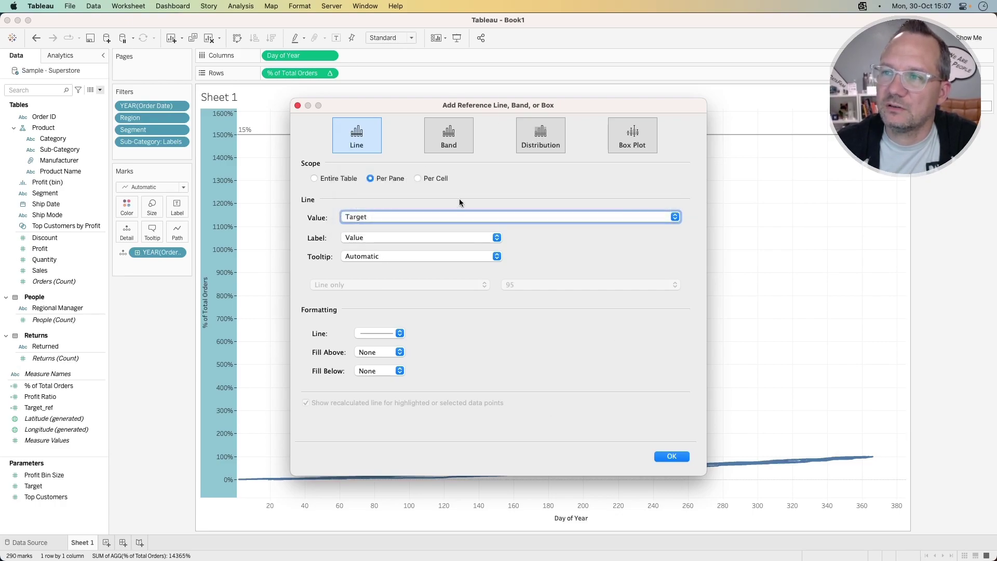
pyautogui.click(665, 459)
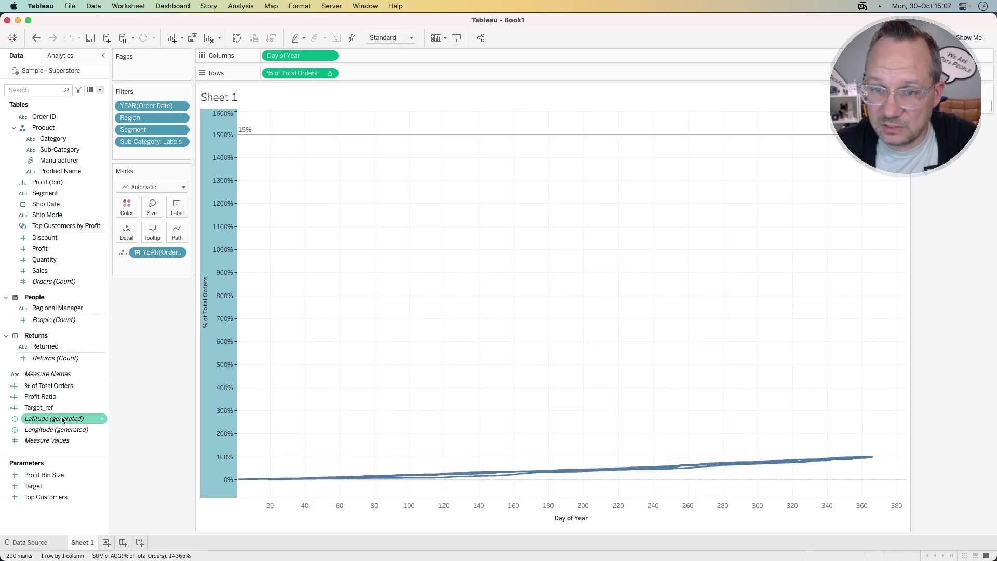
# Add Target_ref to Detail and change the reference line's value to SUM(Target_ref), keeping Per Pane scope and the Value label
pyautogui.moveTo(52, 407); pyautogui.dragTo(132, 231)
pyautogui.click(318, 136)
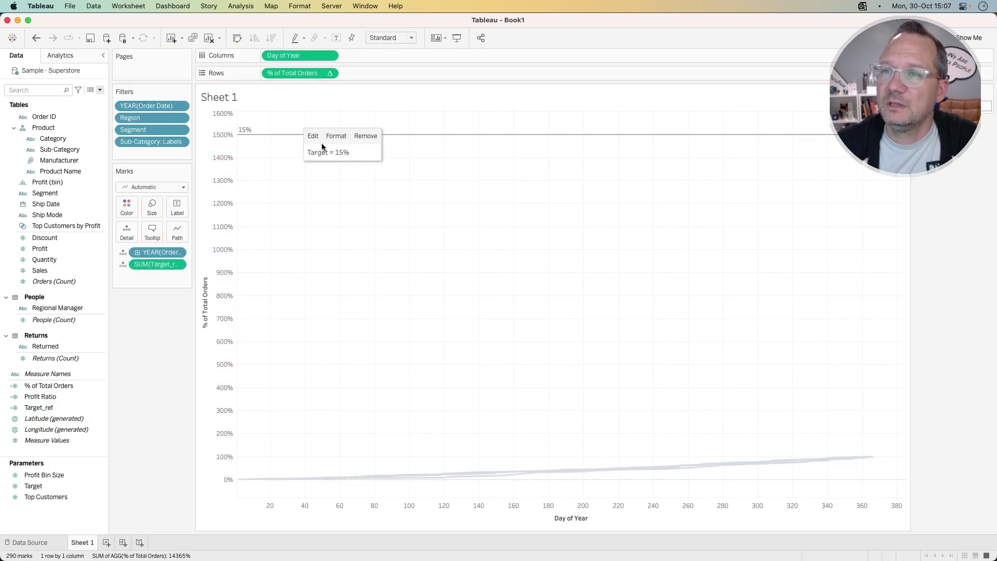
pyautogui.click(312, 136)
pyautogui.click(422, 219)
pyautogui.click(377, 180)
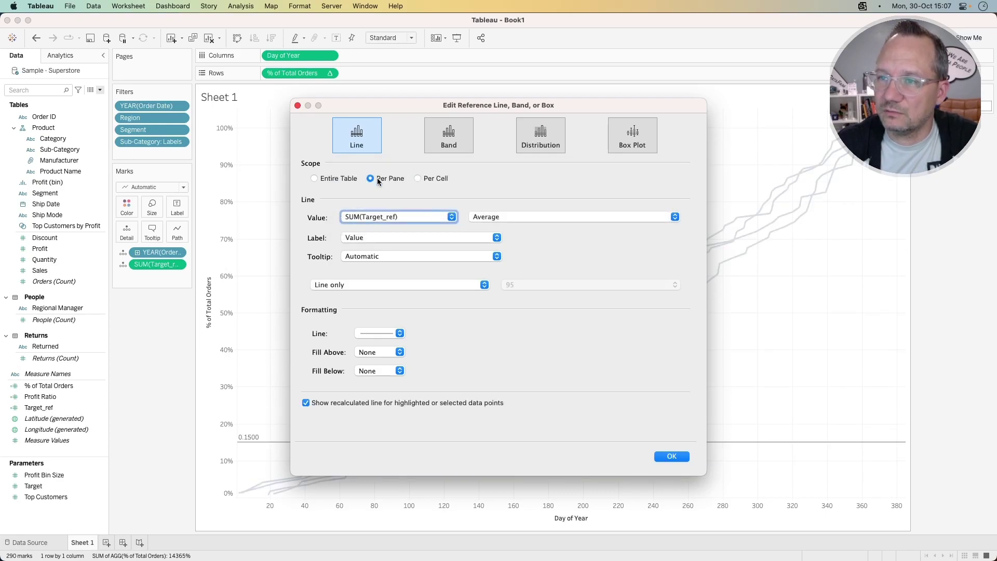
pyautogui.click(392, 239)
pyautogui.click(392, 237)
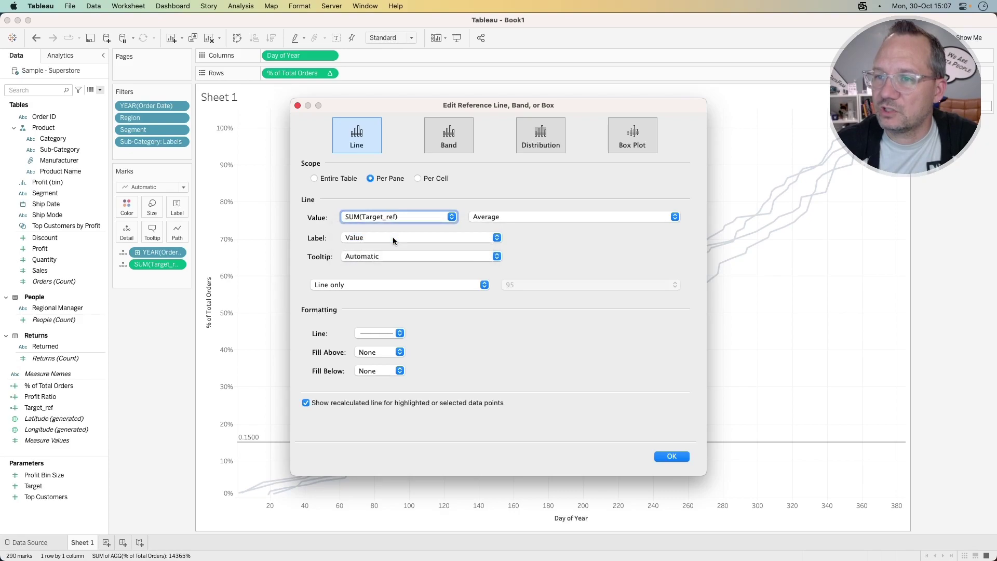
# Format the reference line as solid black with higher opacity and turn off its recalculated line for highlighted or selected data points
pyautogui.click(373, 331)
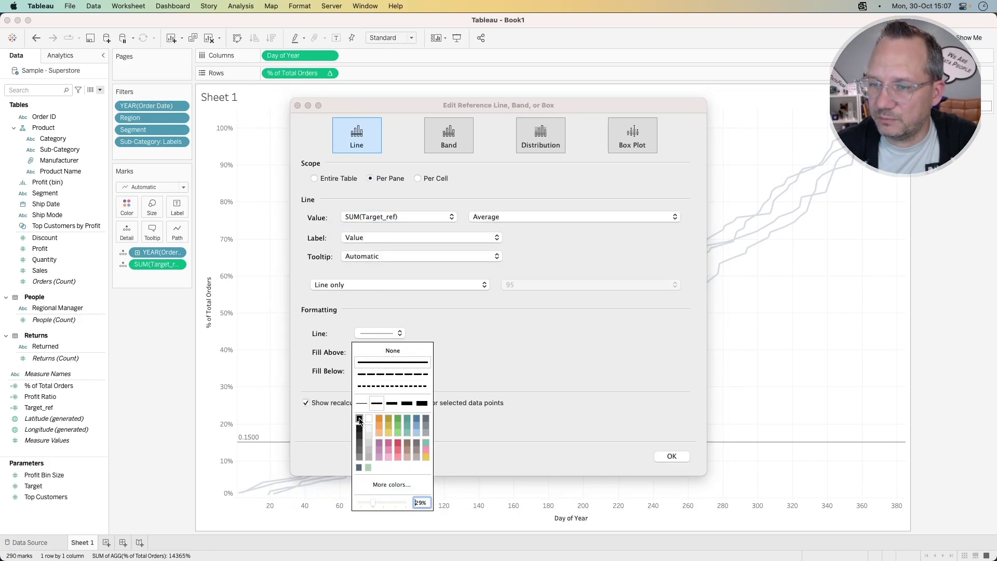
pyautogui.click(359, 443)
pyautogui.click(361, 417)
pyautogui.moveTo(386, 502); pyautogui.dragTo(391, 503)
pyautogui.click(491, 360)
pyautogui.click(401, 400)
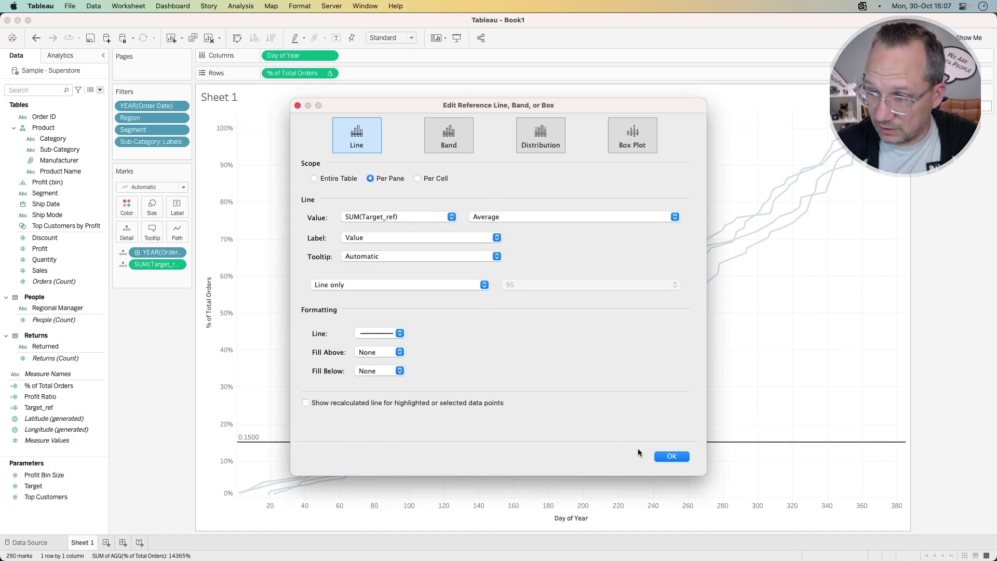
pyautogui.click(671, 455)
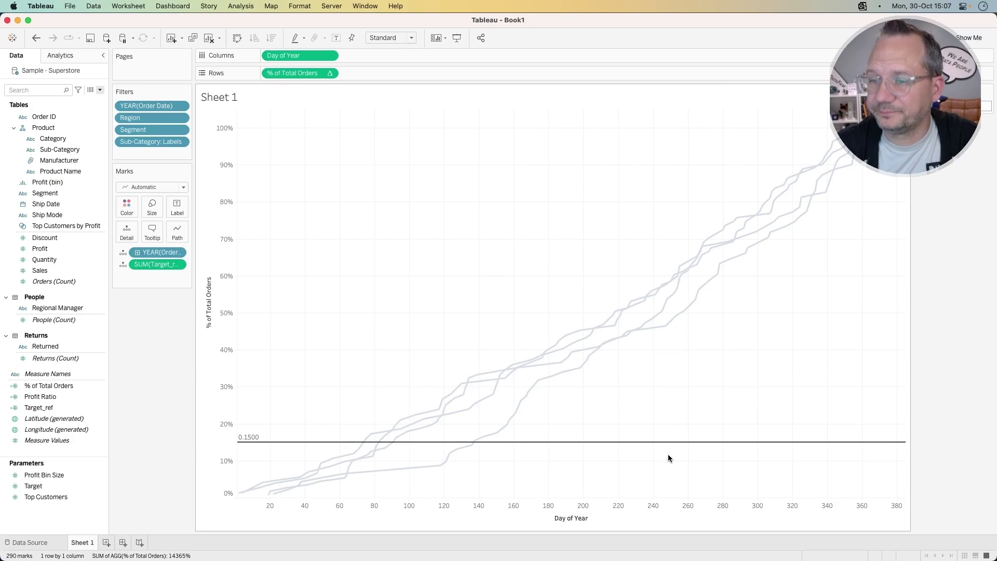
# Format the reference line's label number as a percentage with 0 decimal places
pyautogui.rightClick(259, 440)
pyautogui.click(280, 454)
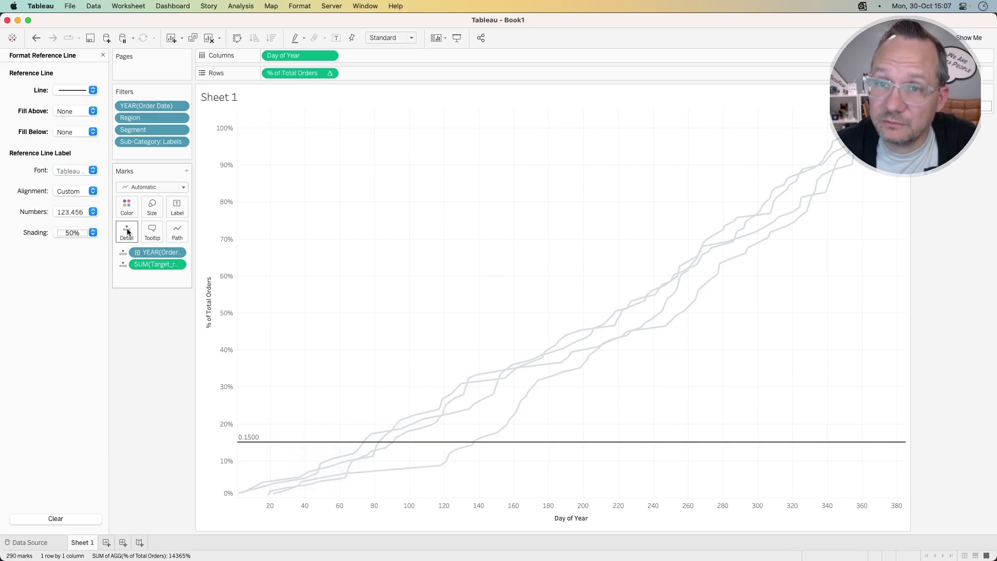
pyautogui.click(83, 211)
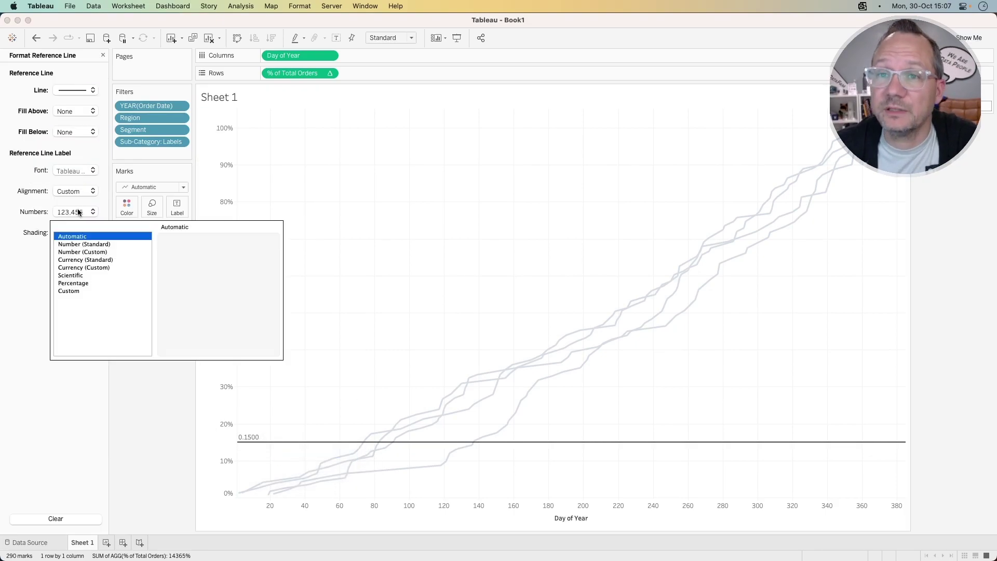
pyautogui.click(73, 283)
pyautogui.click(192, 254)
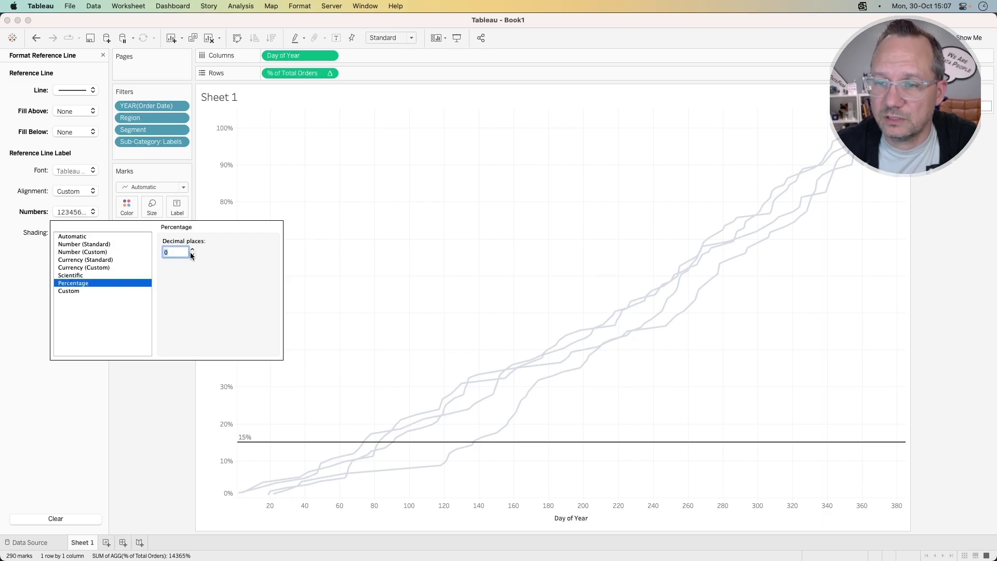
pyautogui.click(139, 460)
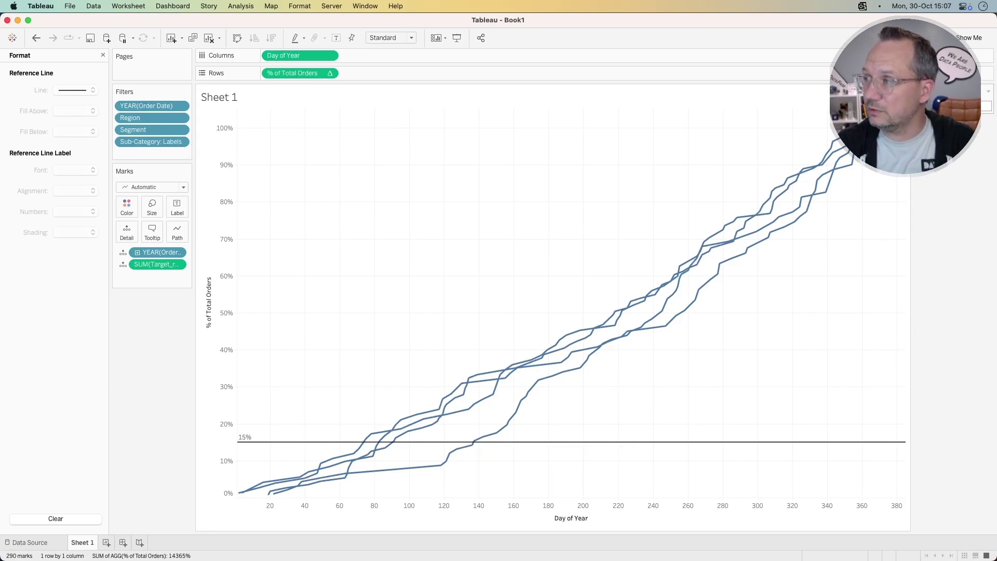
# Set the Target parameter to 50% and close the reference line formatting
pyautogui.press('Return')
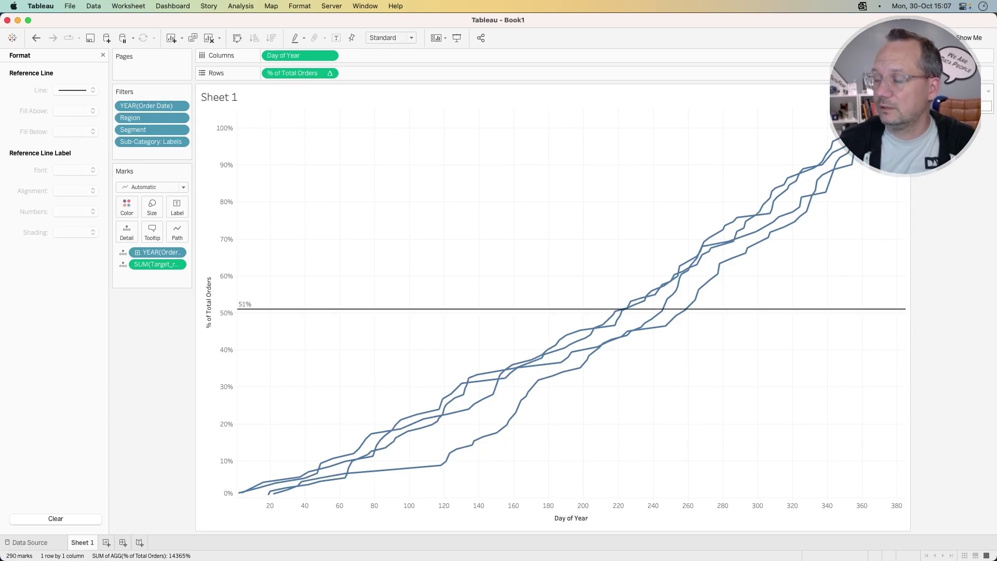
pyautogui.press('Return')
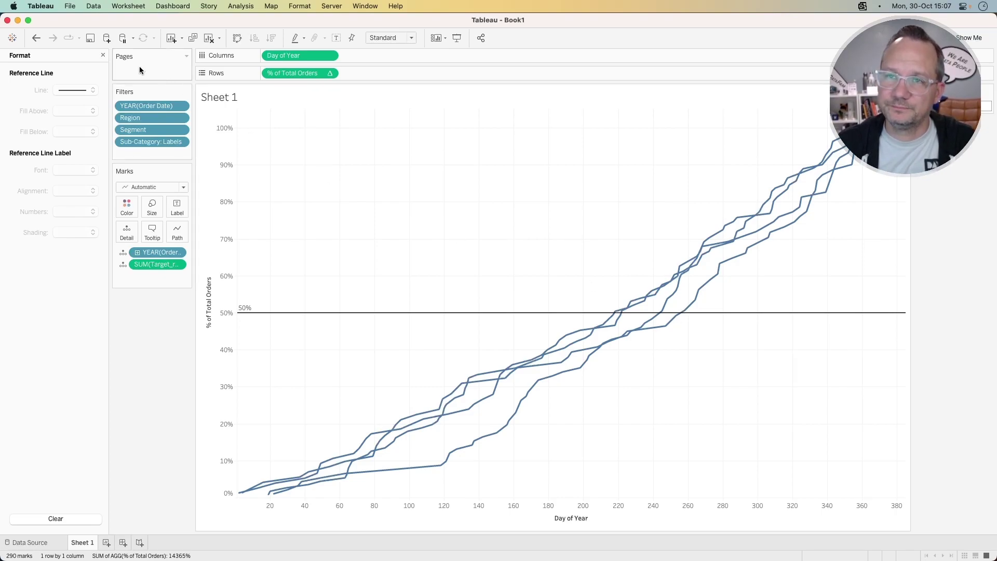
pyautogui.click(103, 56)
# Create a calculated field whose formula begins with the condition if [% of Total Orders]>=[Target_ref]
pyautogui.click(100, 89)
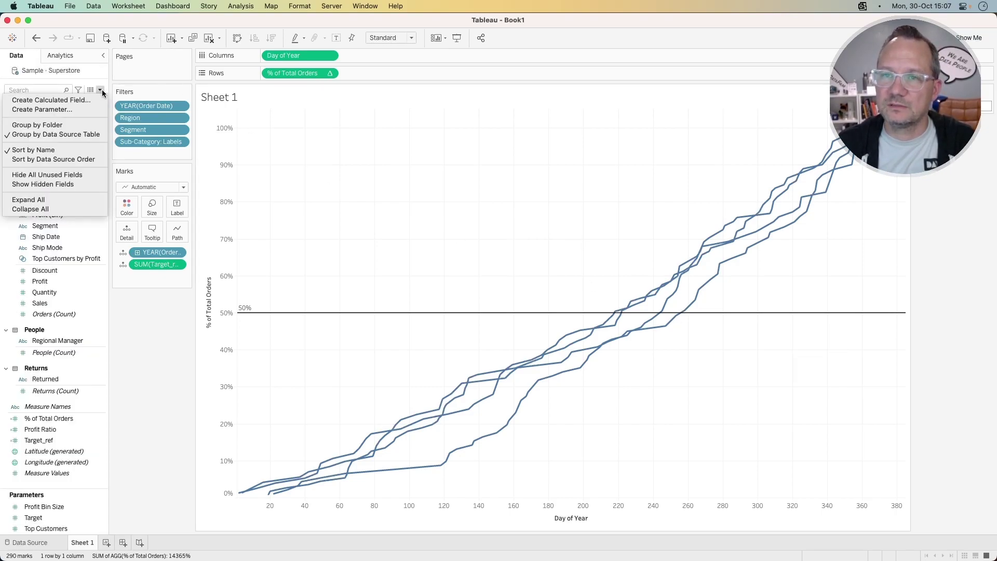
pyautogui.click(86, 100)
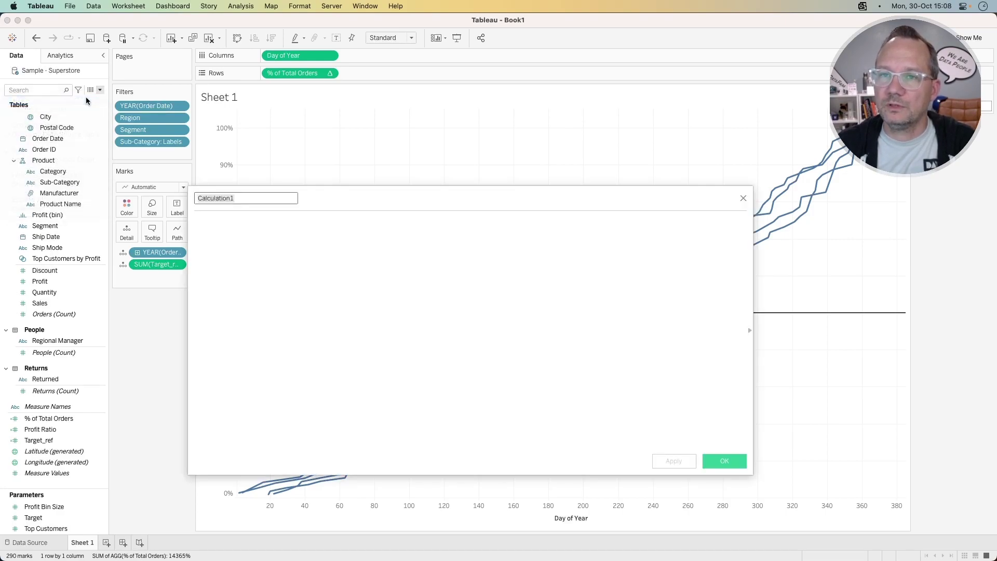
pyautogui.moveTo(371, 203); pyautogui.dragTo(475, 237)
pyautogui.write('if ')
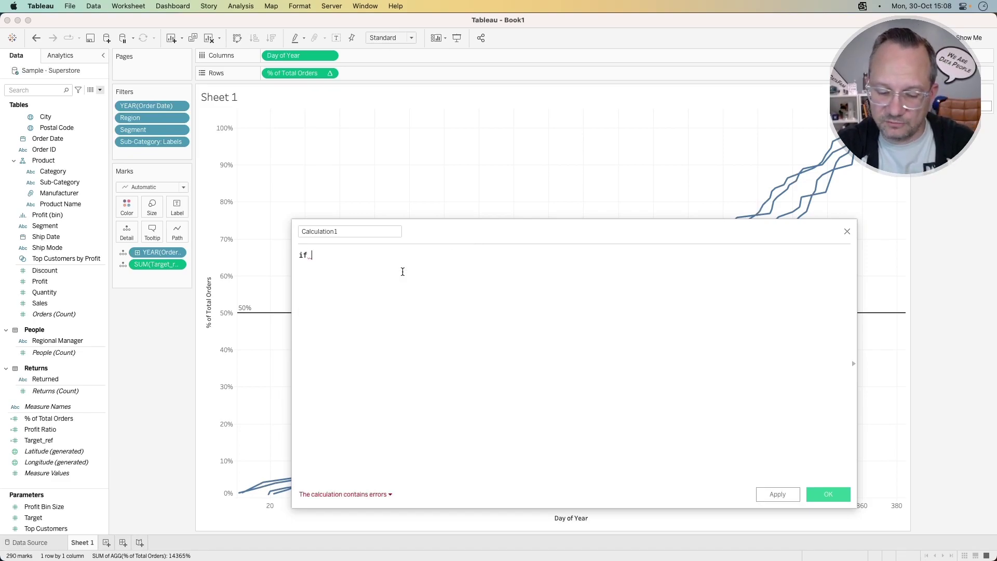
pyautogui.write('p')
pyautogui.press('BackSpace')
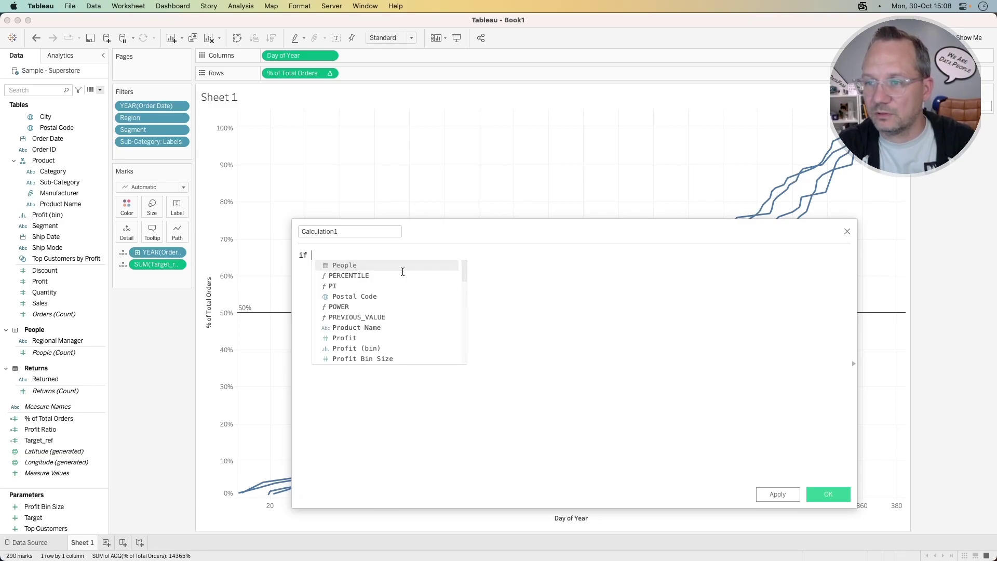
pyautogui.write('of t')
pyautogui.press('Return')
pyautogui.write('/')
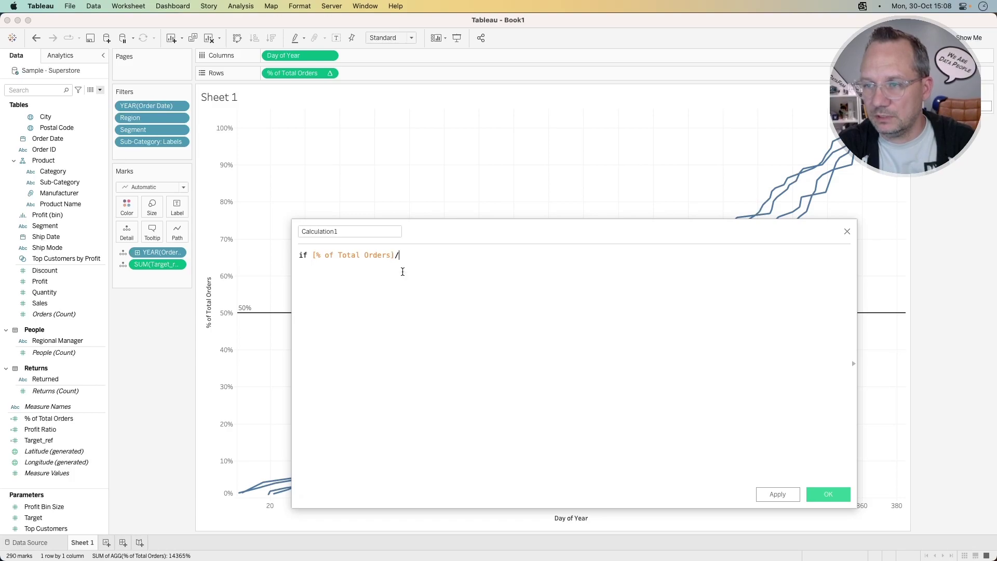
pyautogui.press('BackSpace')
pyautogui.write('>')
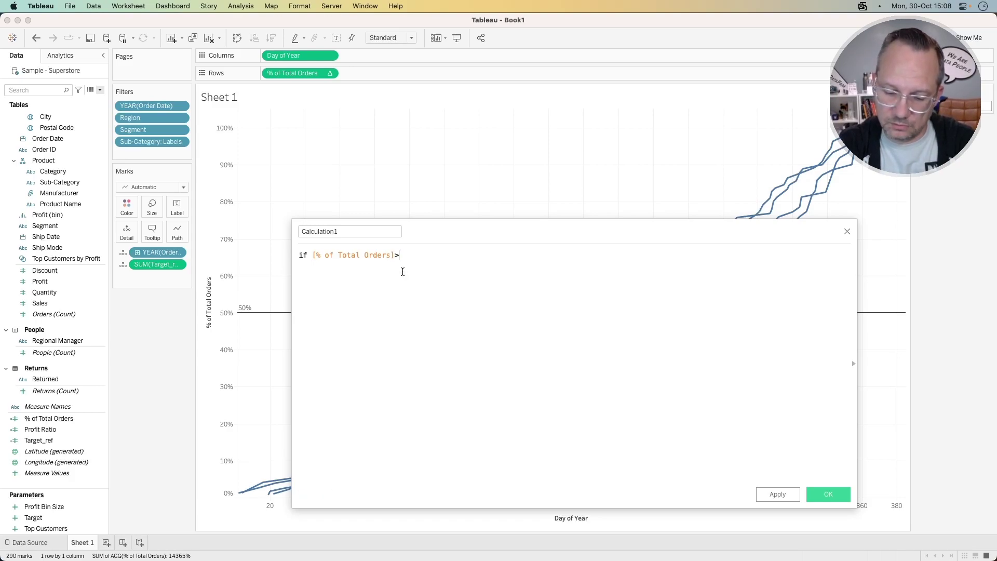
pyautogui.write('=tar')
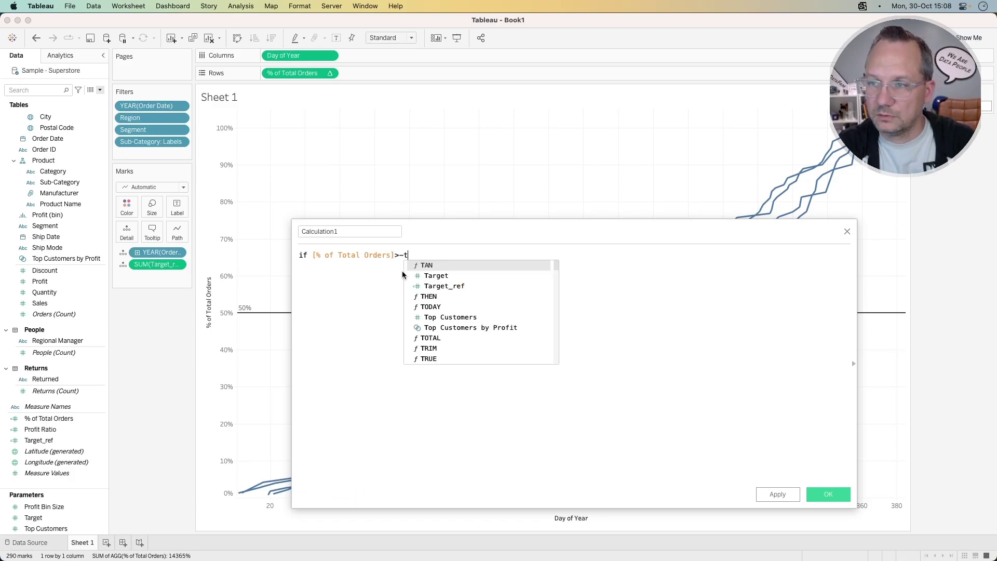
pyautogui.press('BackSpace')
pyautogui.press('BackSpace')
pyautogui.press('BackSpace')
pyautogui.write('ta')
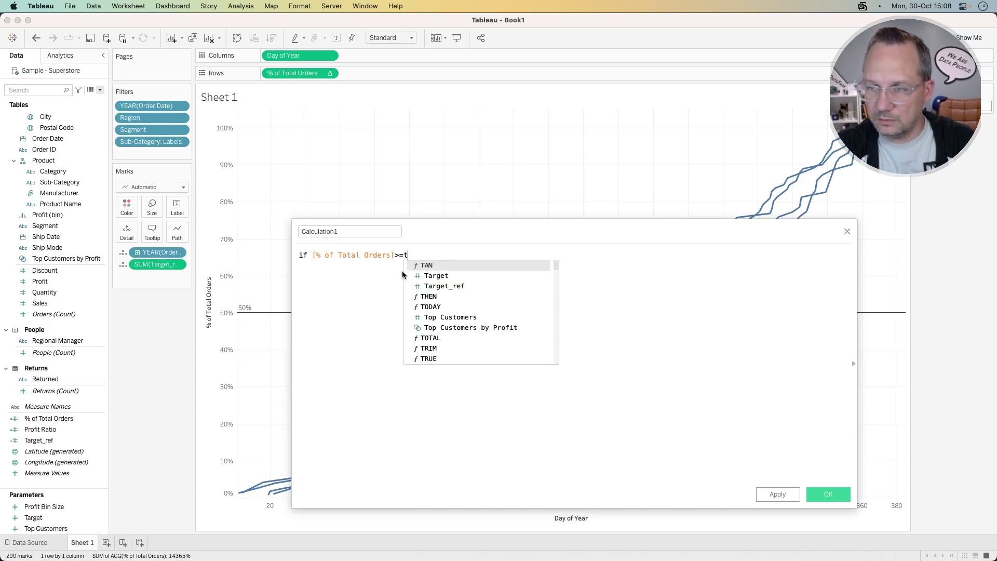
pyautogui.press('Down')
pyautogui.press('Down')
pyautogui.press('Return')
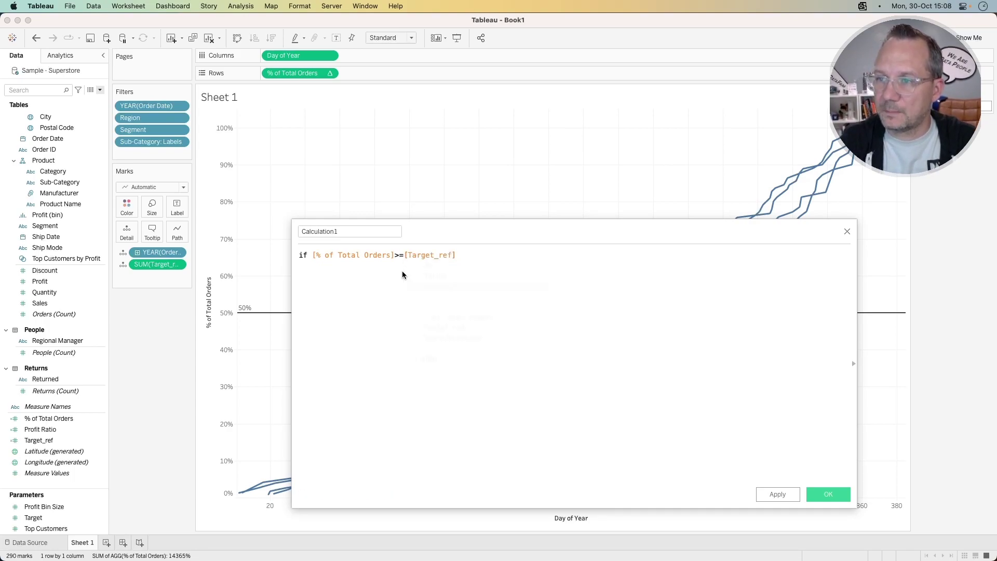
# Complete the calculation's formula with then [% of Total Orders] END
pyautogui.write('then ')
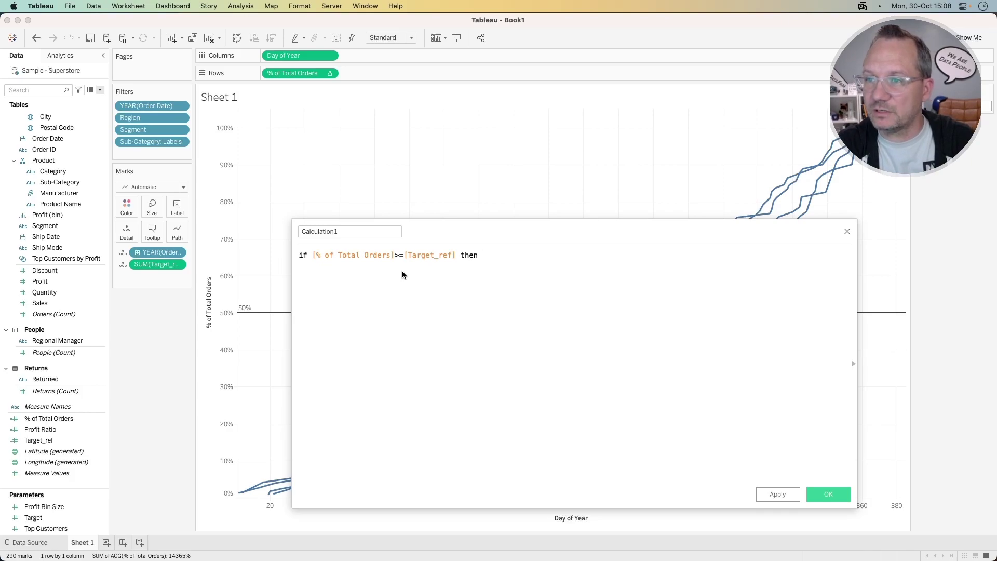
pyautogui.write('of')
pyautogui.press('Return')
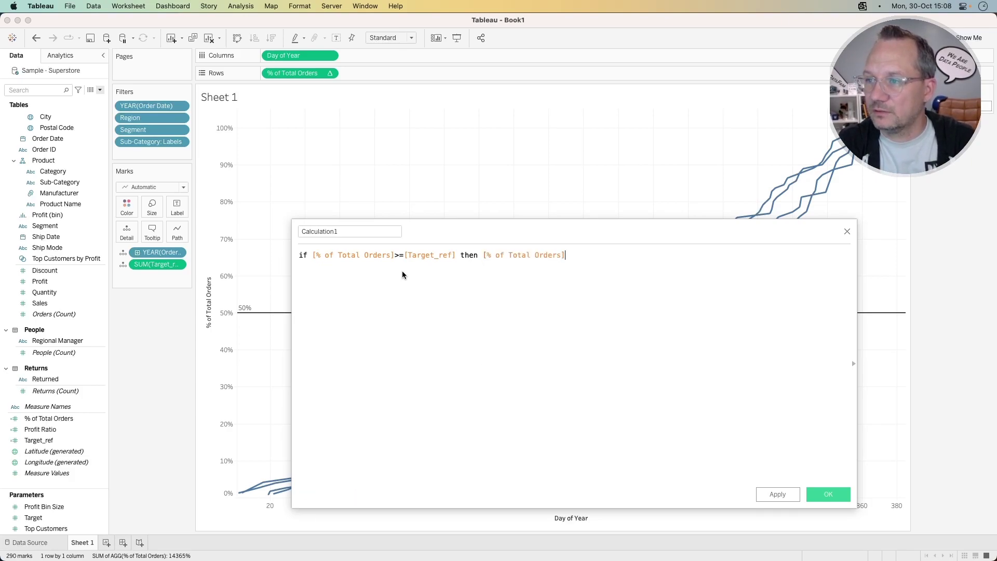
pyautogui.write('END')
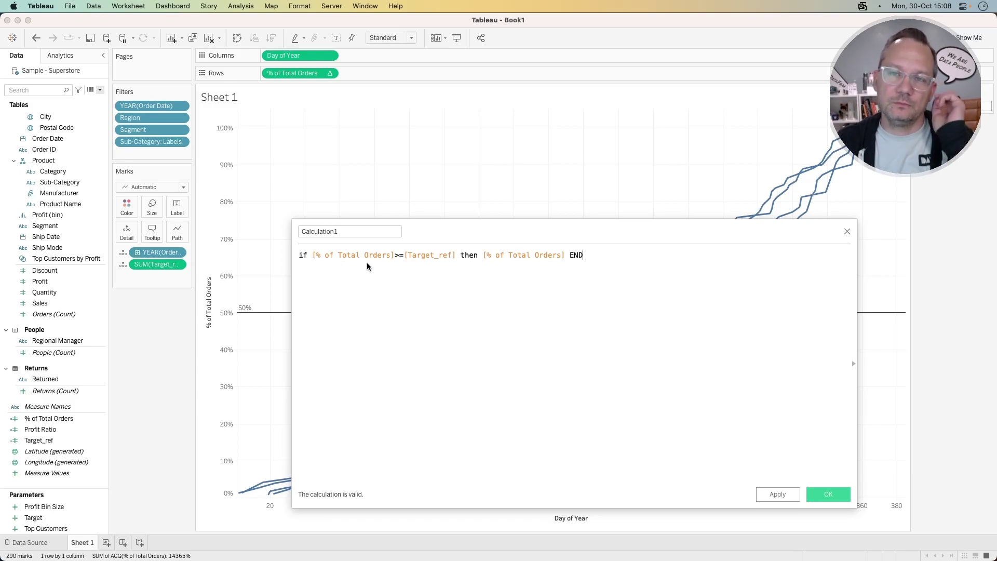
# Name the calculated field First % above ref line and save it
pyautogui.click(349, 231)
pyautogui.doubleClick(351, 233)
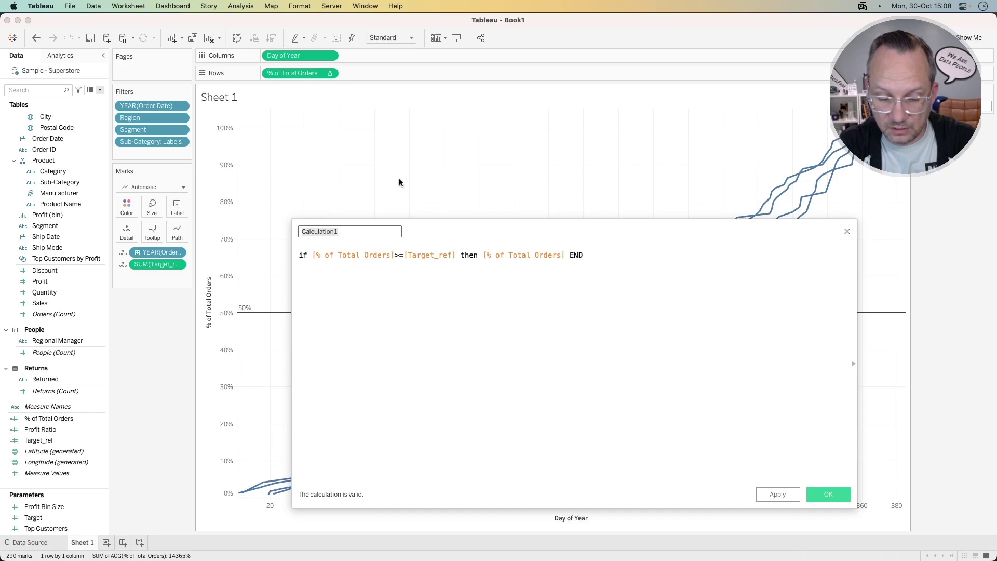
pyautogui.write('First ')
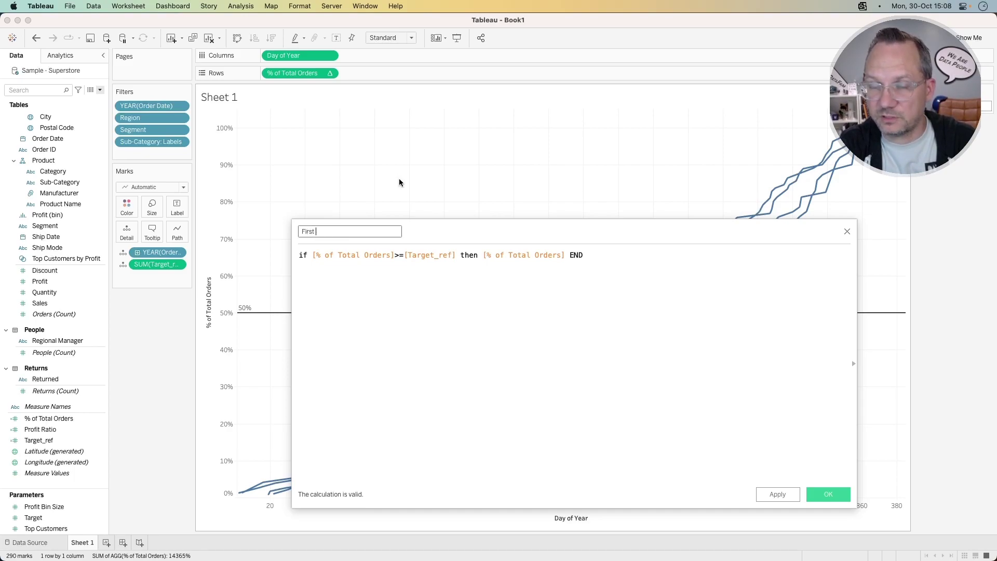
pyautogui.write('%')
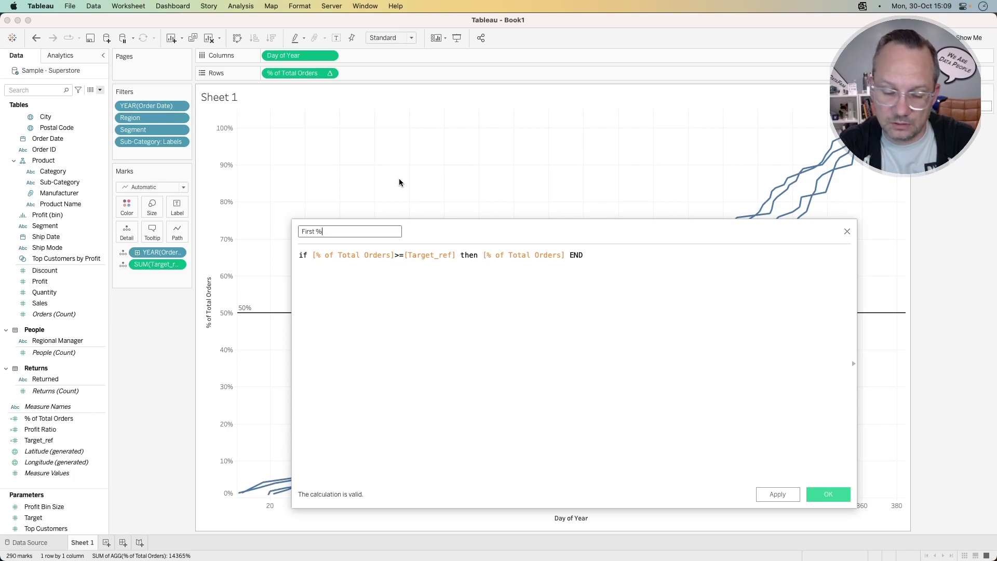
pyautogui.write(' ab')
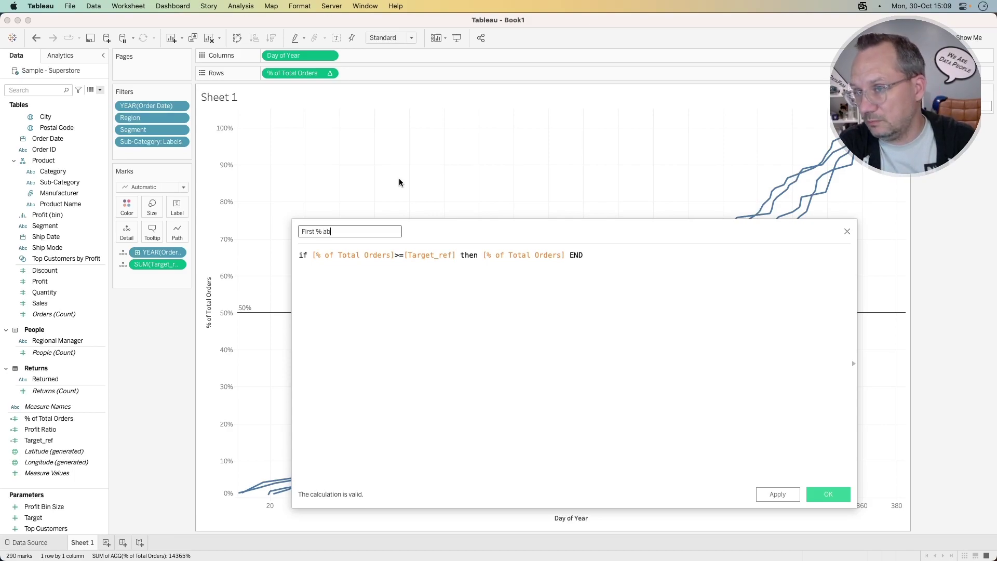
pyautogui.write('ove ref line')
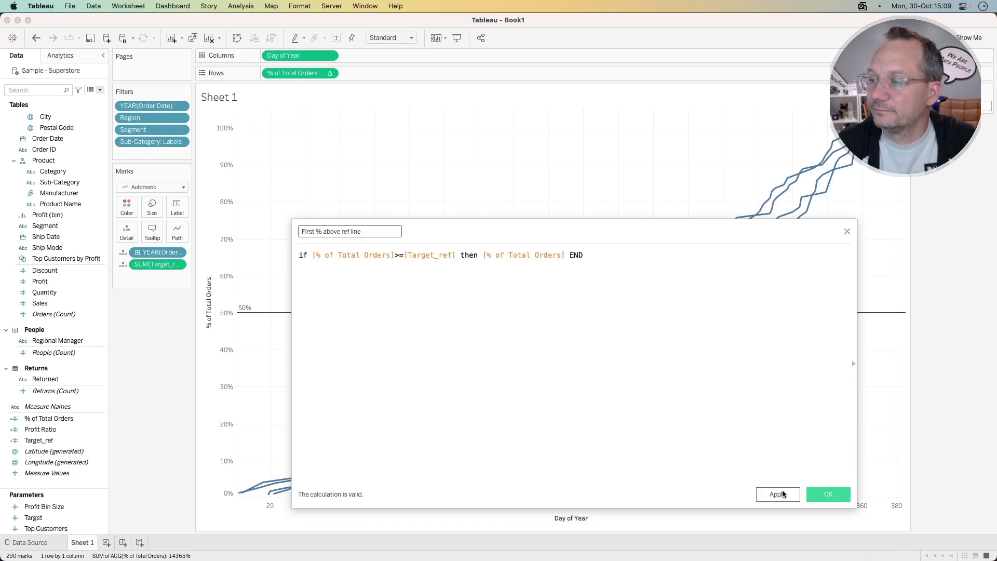
pyautogui.click(816, 494)
# Add First % above ref line to Rows after % of Total Orders and inspect its plotted marks
pyautogui.moveTo(52, 431); pyautogui.dragTo(382, 73)
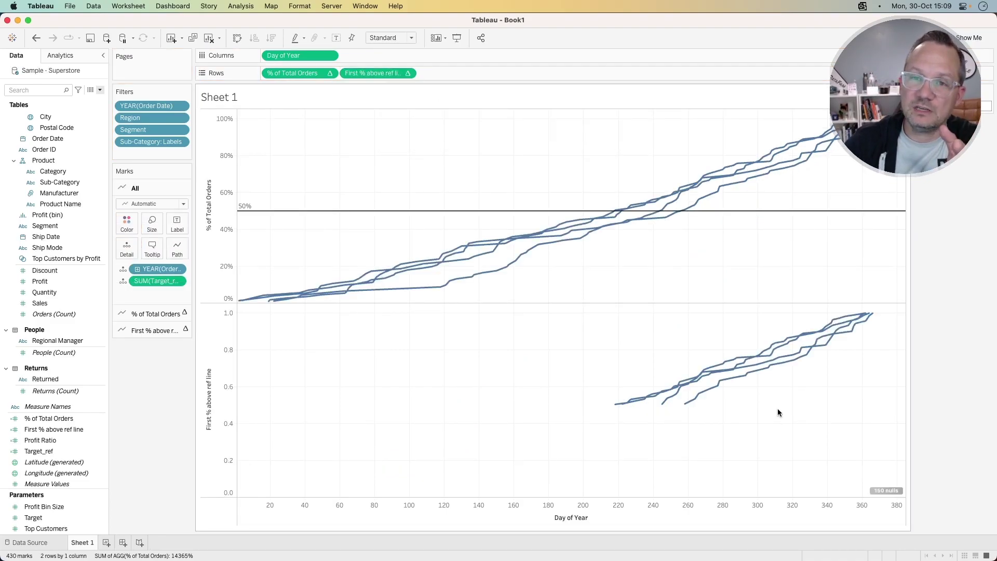
pyautogui.moveTo(618, 407)
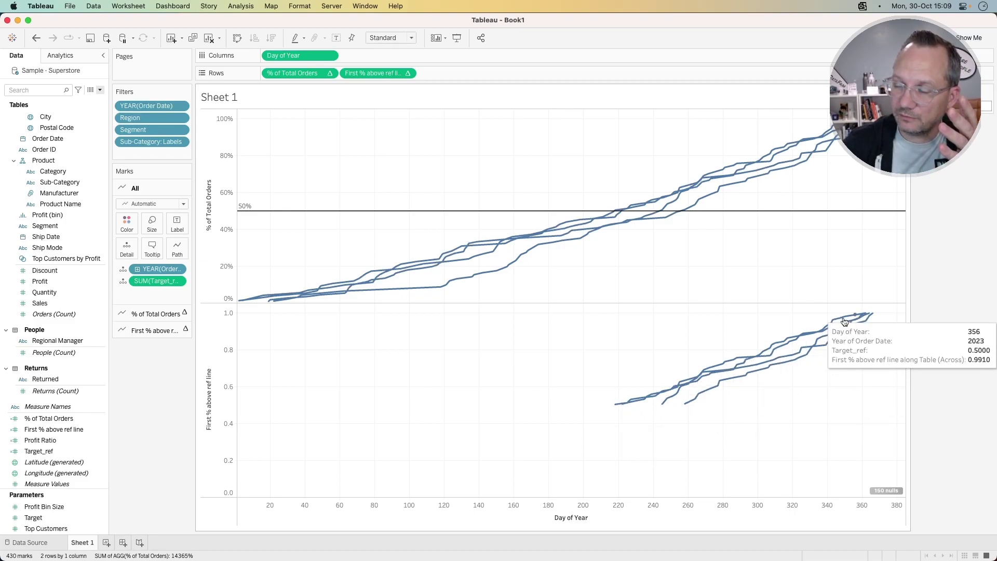
pyautogui.moveTo(770, 363)
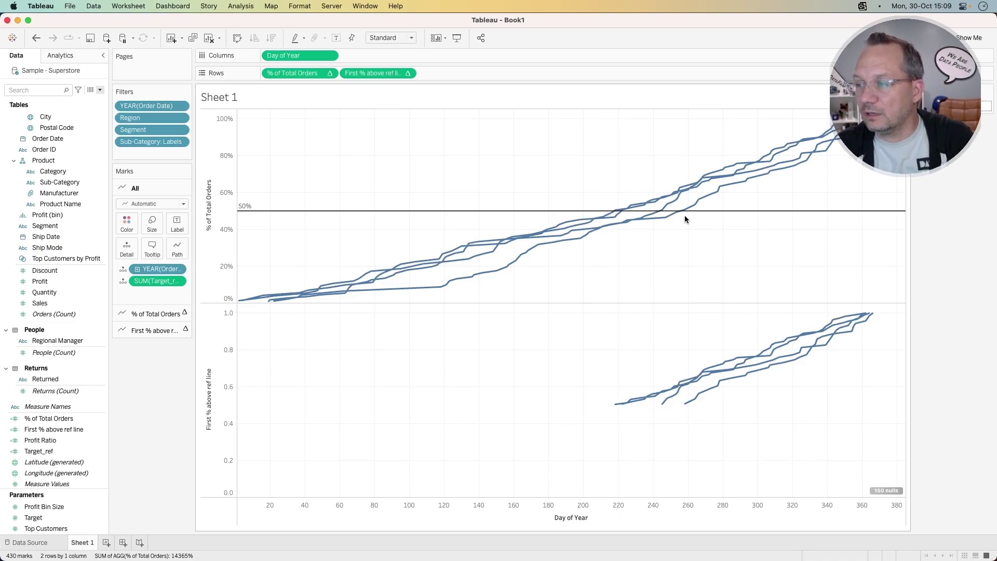
pyautogui.moveTo(714, 371)
pyautogui.moveTo(850, 323)
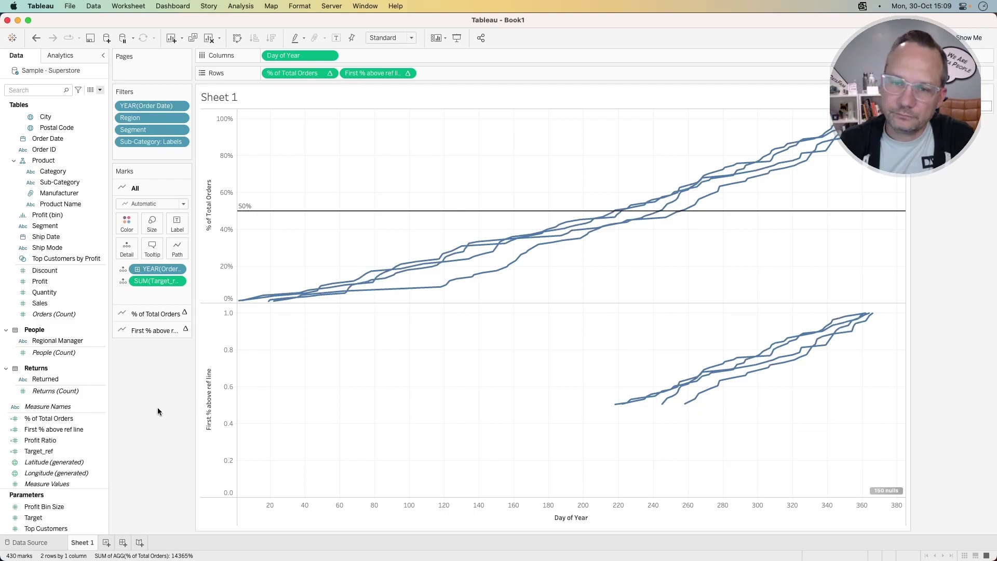
# Wrap the First % above ref line formula's whole if statement in a window_min() function and save the calculation
pyautogui.rightClick(55, 437)
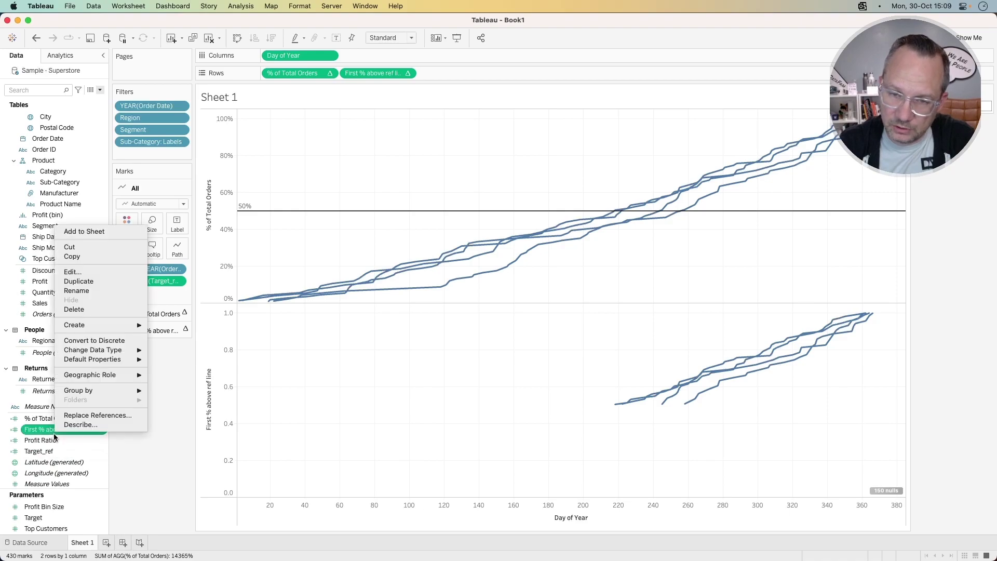
pyautogui.click(82, 274)
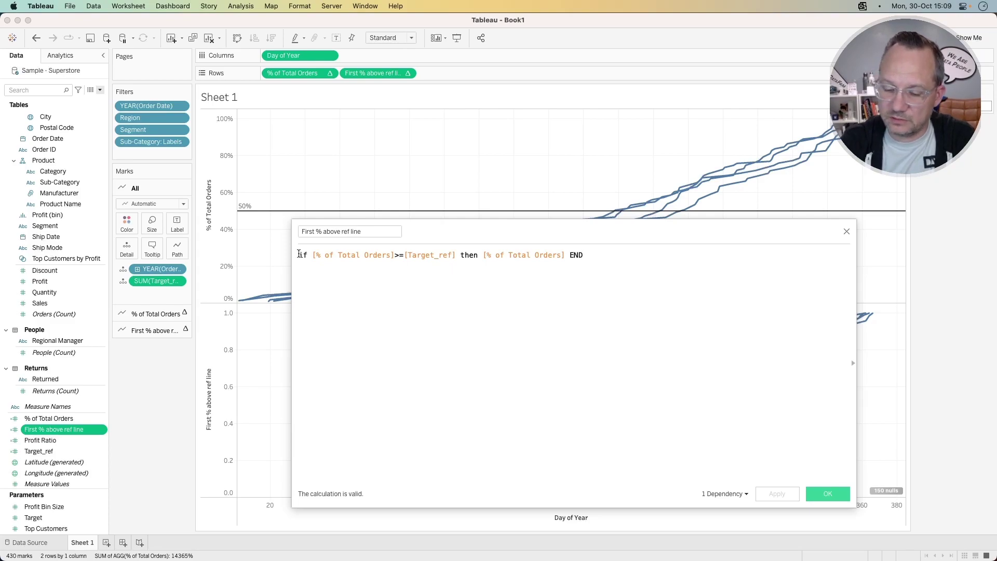
pyautogui.moveTo(712, 229); pyautogui.dragTo(712, 114)
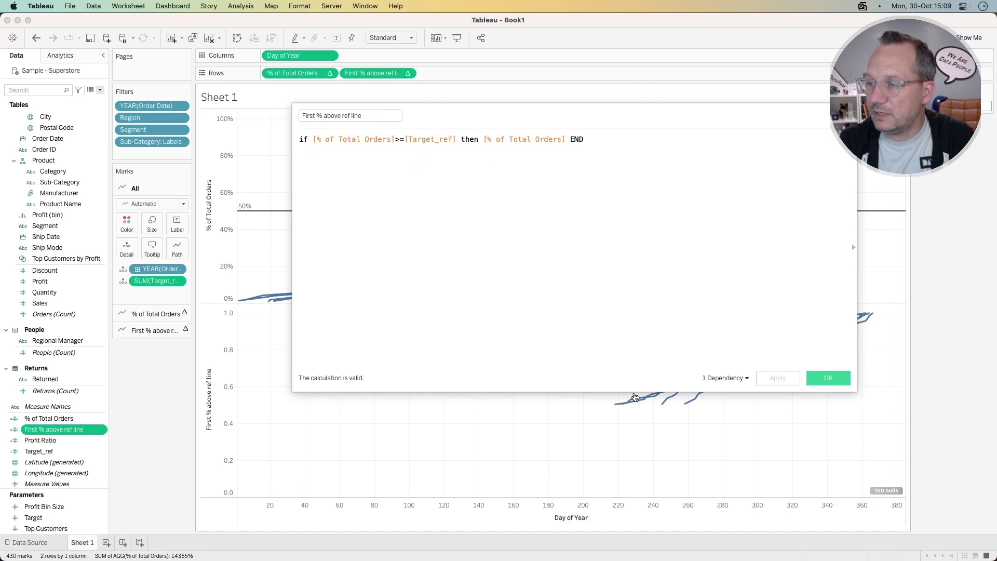
pyautogui.moveTo(640, 120); pyautogui.dragTo(685, 125)
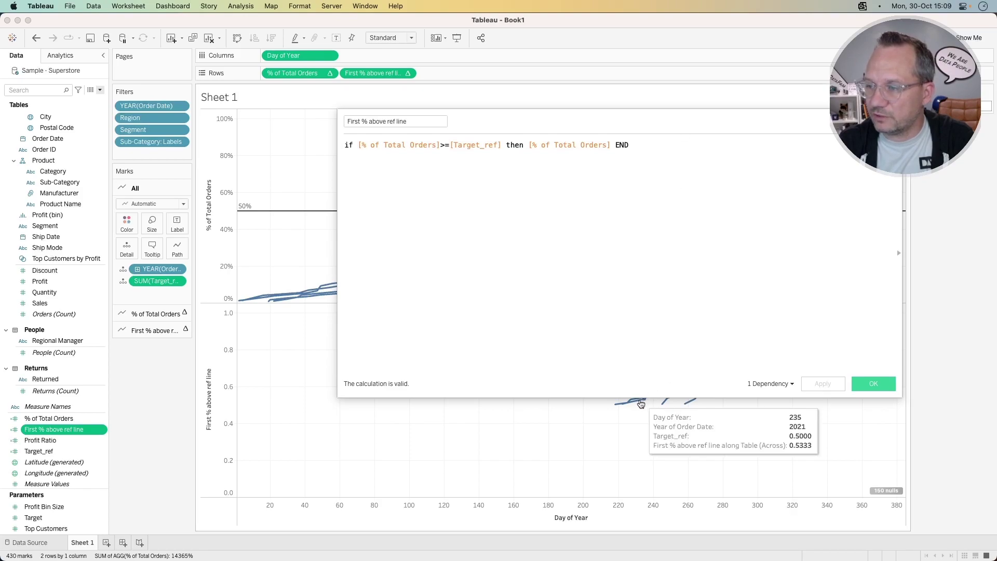
pyautogui.moveTo(630, 409)
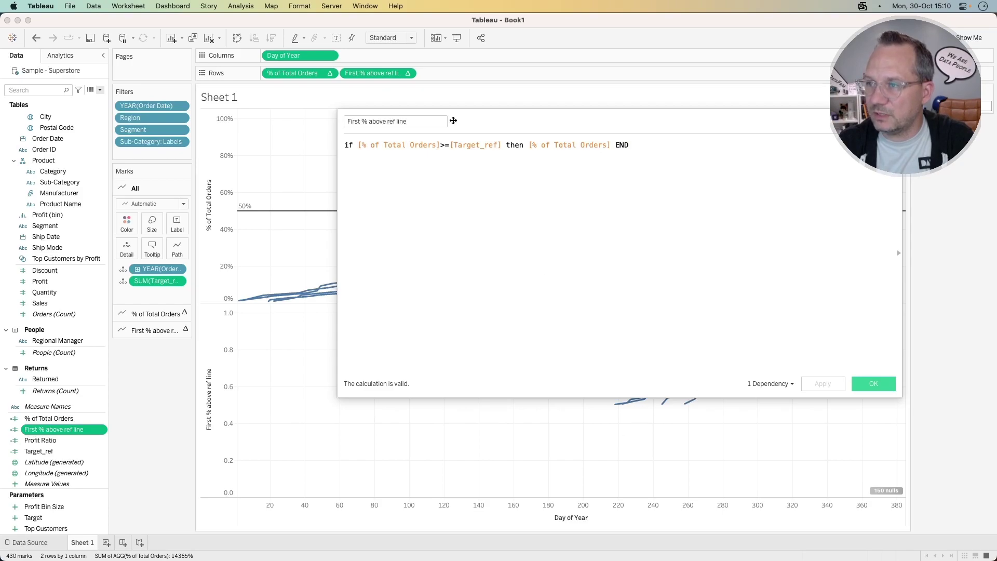
pyautogui.write('window')
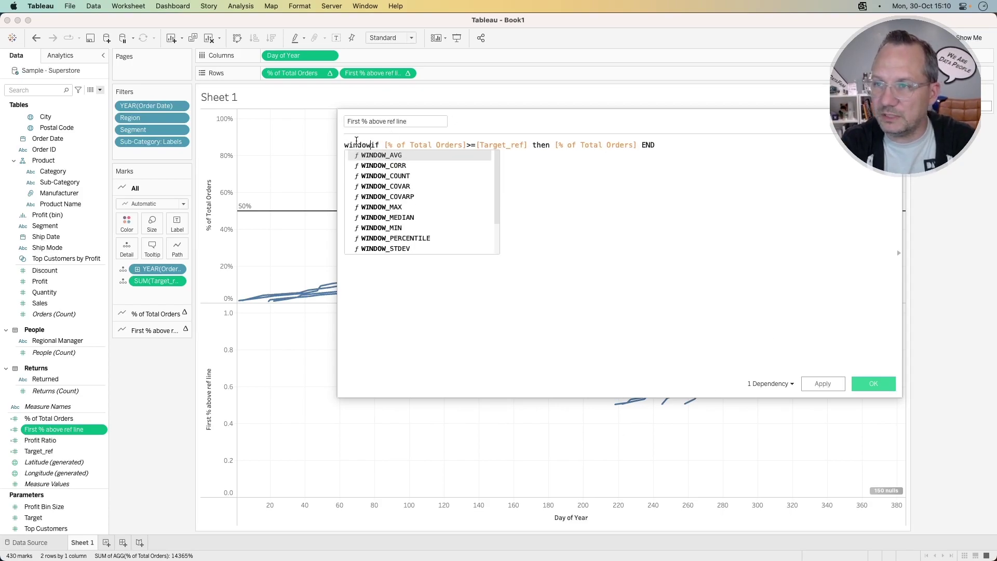
pyautogui.write('_min(')
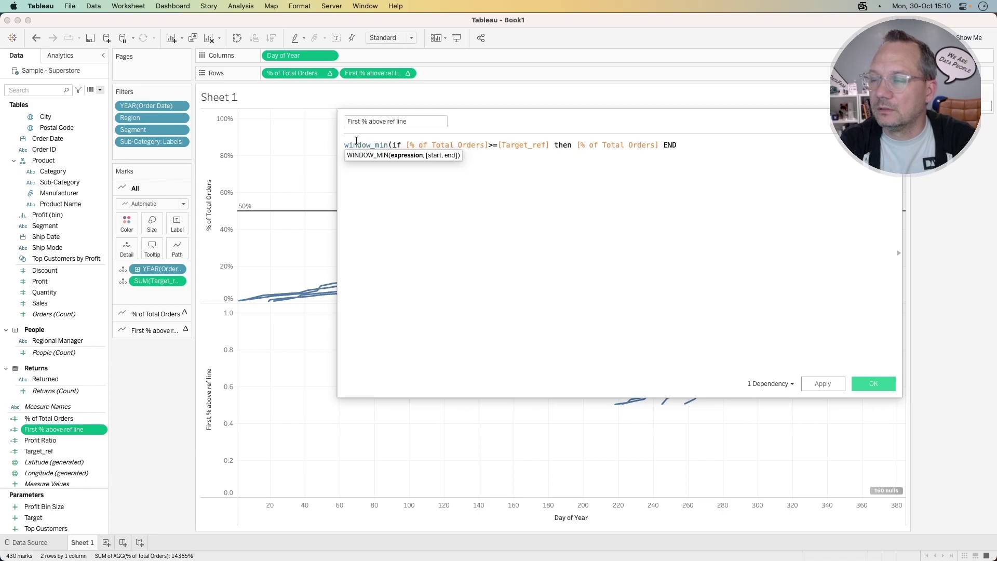
pyautogui.write(')')
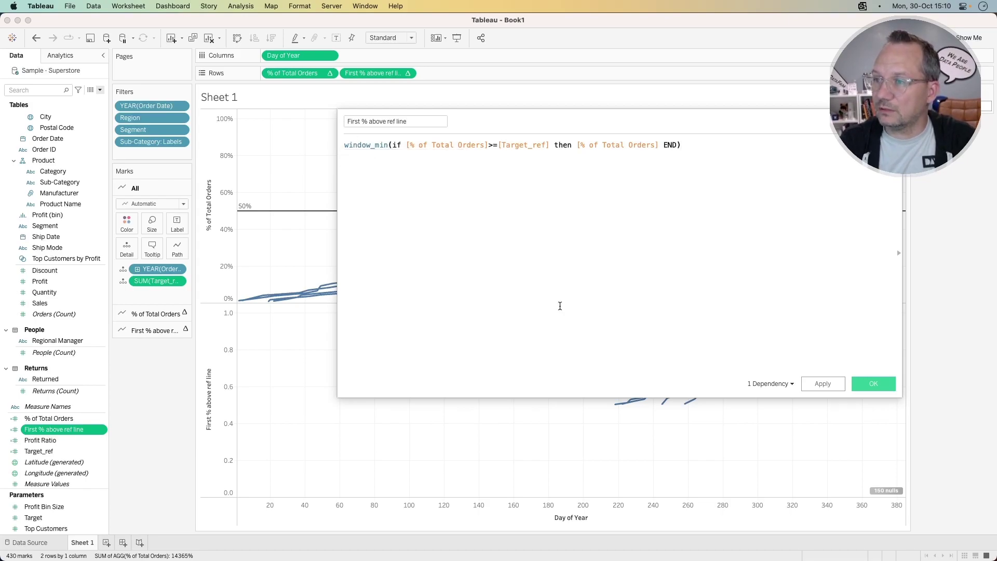
pyautogui.click(822, 384)
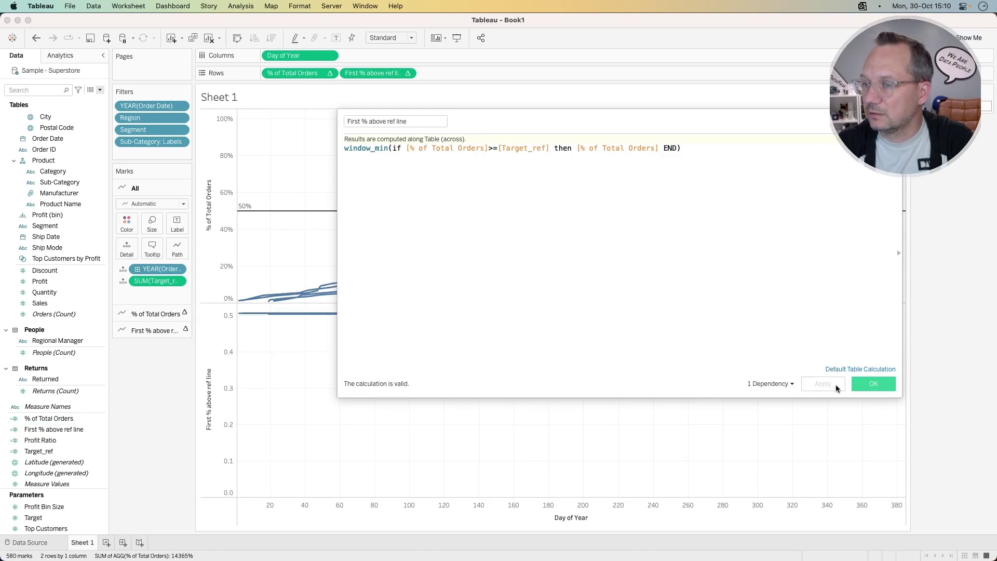
pyautogui.click(867, 384)
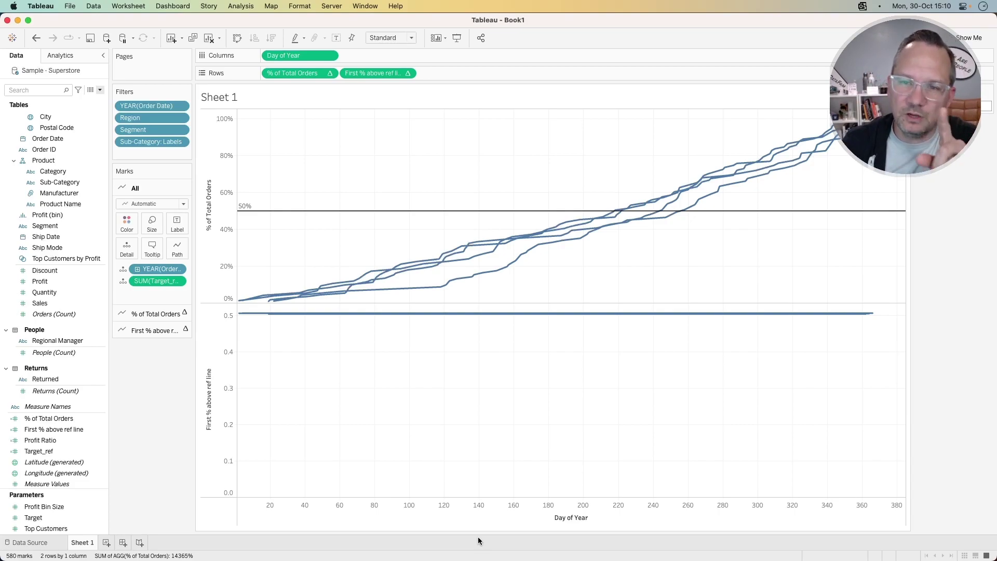
# Edit First % above ref line again, adding an if line before the window_min expression and an equals sign on the line after it
pyautogui.rightClick(70, 428)
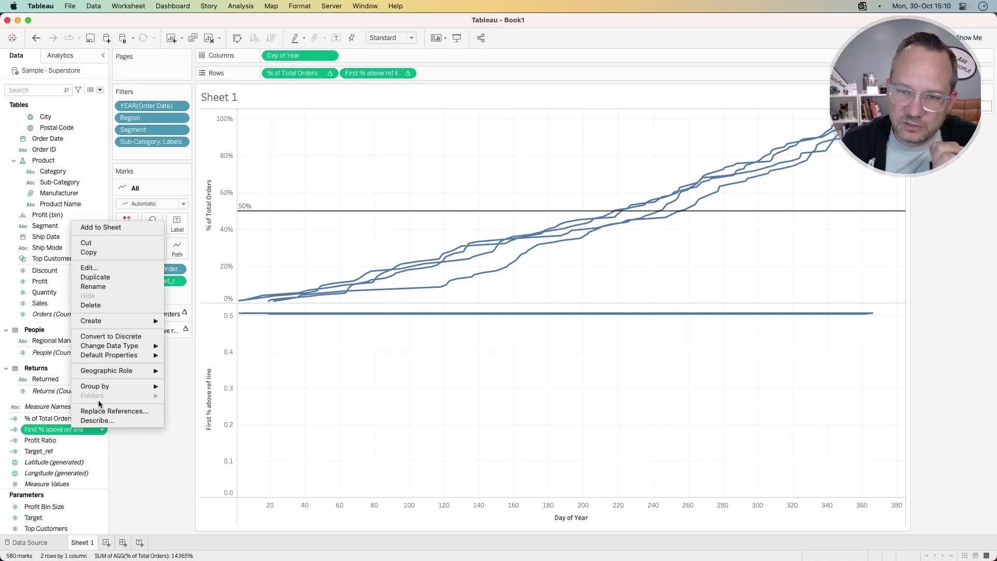
pyautogui.click(109, 268)
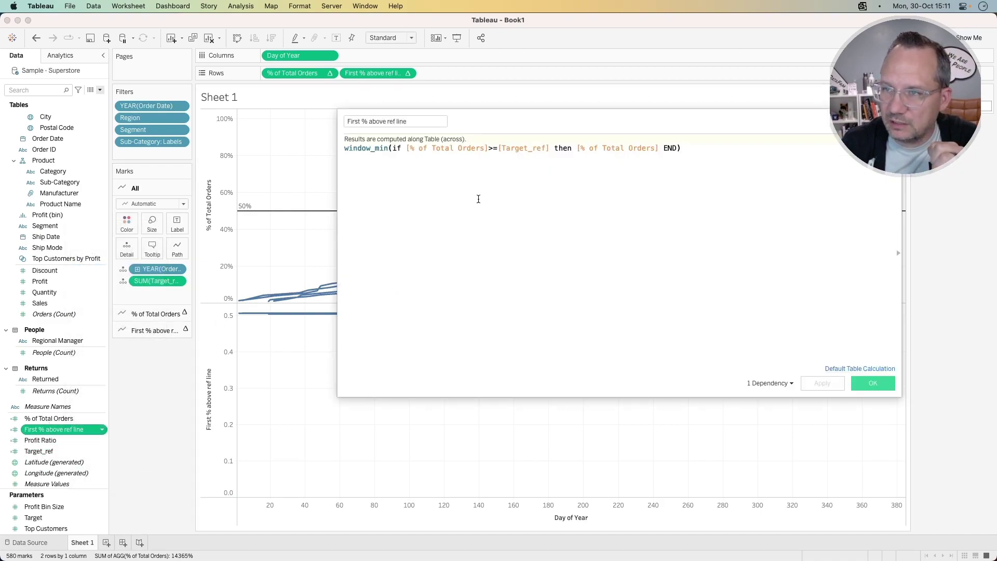
pyautogui.click(344, 149)
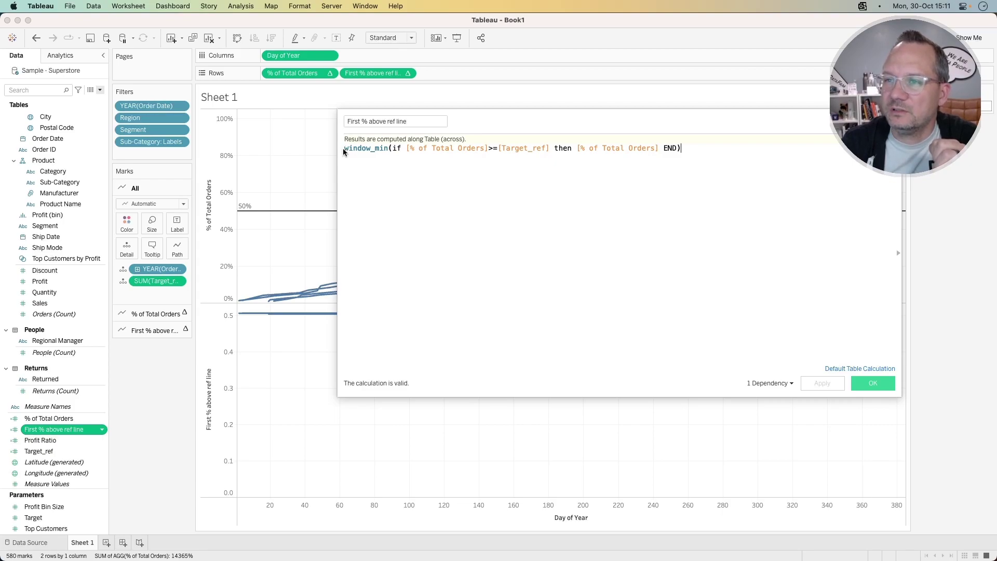
pyautogui.press('Return')
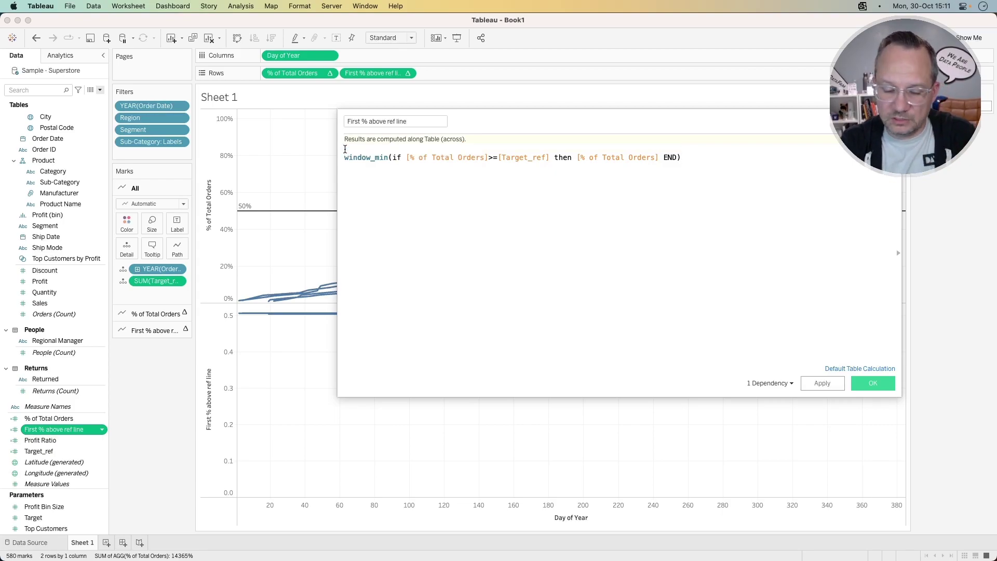
pyautogui.write('if')
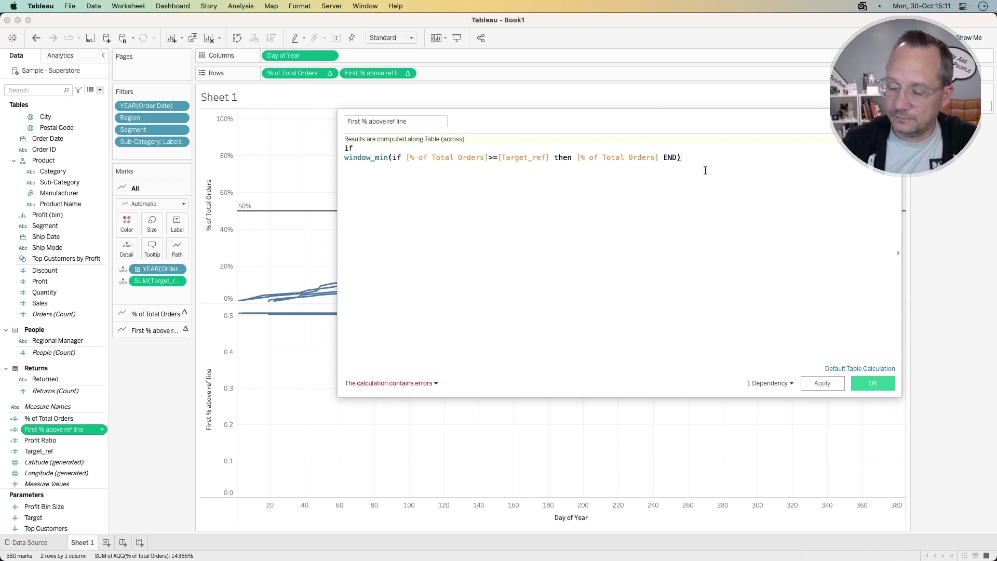
pyautogui.press('Return')
pyautogui.write('=')
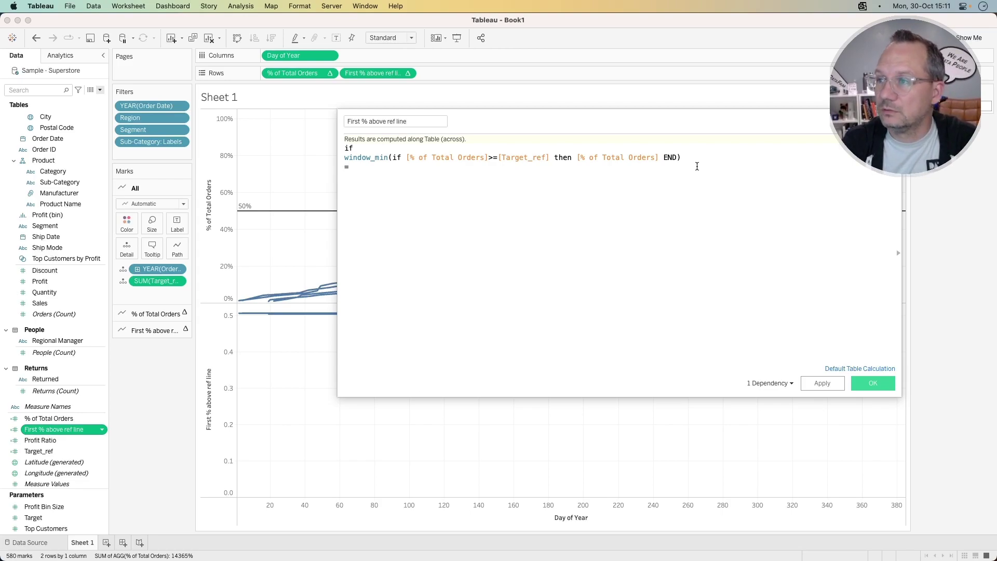
# Copy the if statement from inside window_min and paste it on the line below the equals sign
pyautogui.moveTo(680, 158); pyautogui.dragTo(394, 158)
pyautogui.press('super+c')
pyautogui.click(386, 207)
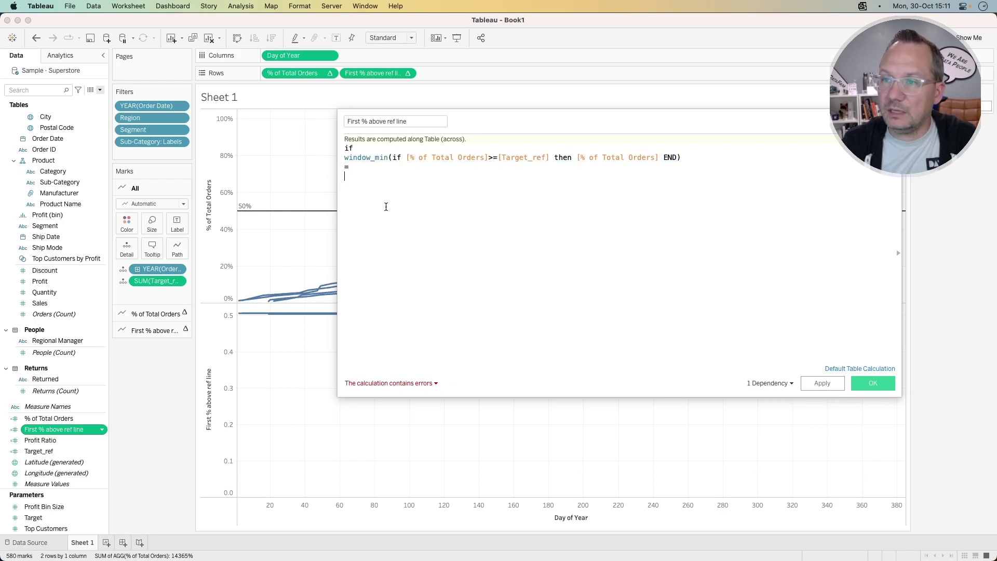
pyautogui.press('super+v')
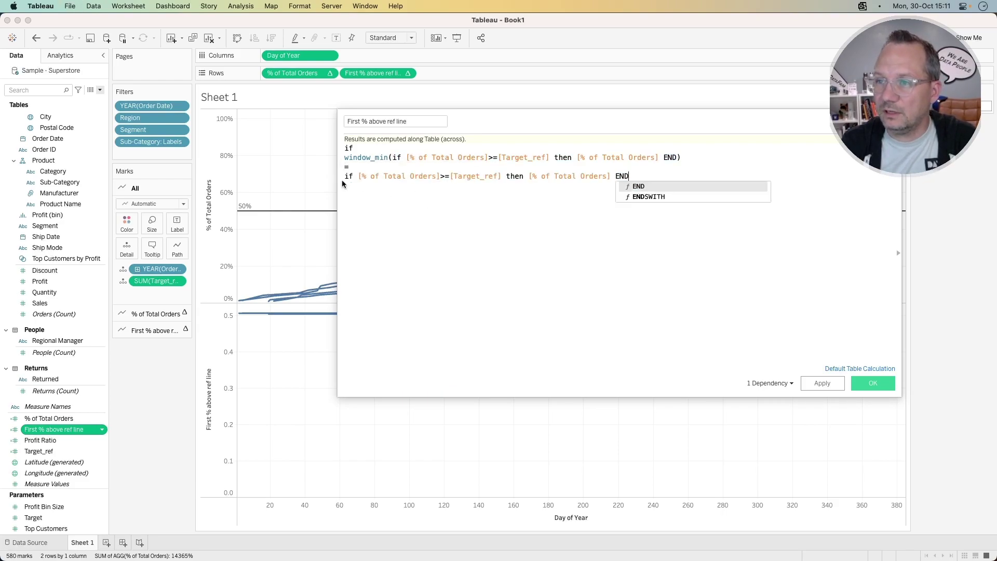
# Add a then line to the outer condition and paste the same inner if statement below it as the result
pyautogui.click(650, 178)
pyautogui.press('Return')
pyautogui.write('then')
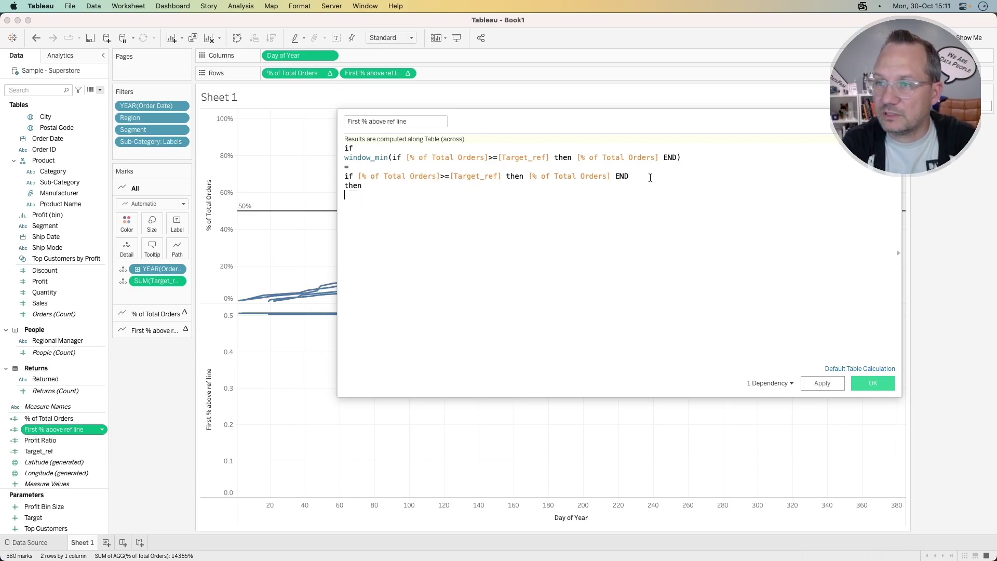
pyautogui.press('Return')
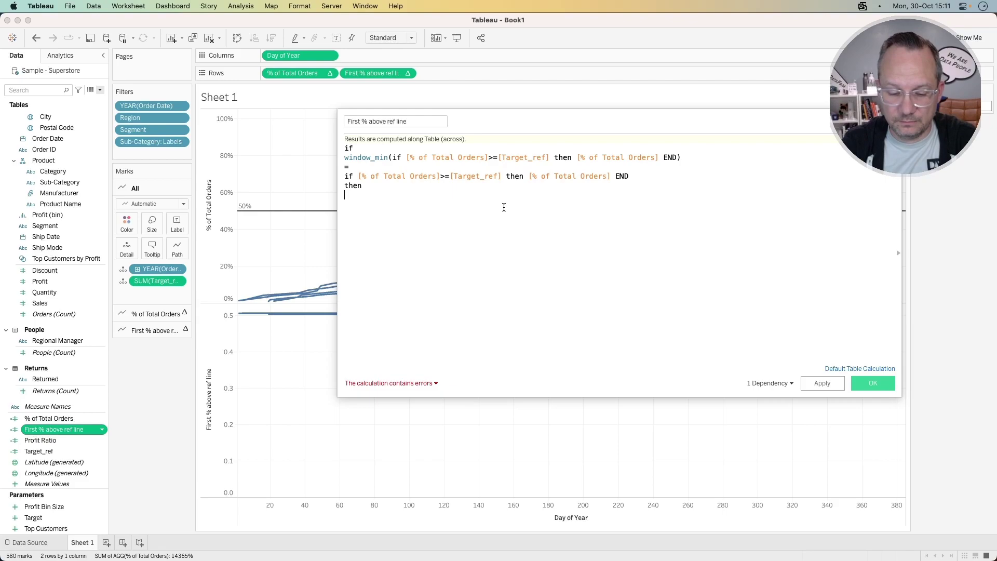
pyautogui.press('super+v')
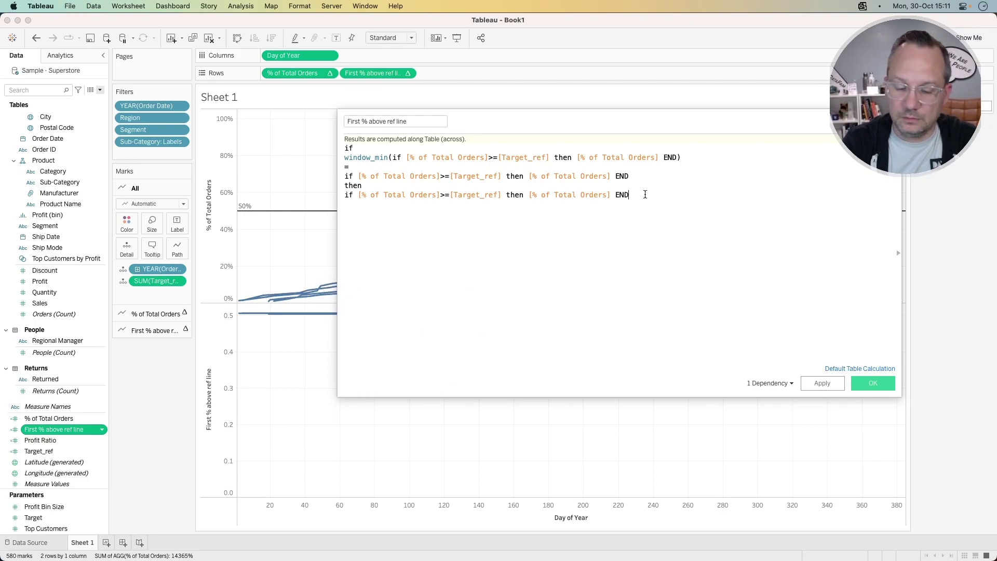
# Close the outer if condition with END on its own line at the end of the formula
pyautogui.write('end')
pyautogui.press('Return')
pyautogui.click(628, 194)
pyautogui.press('Return')
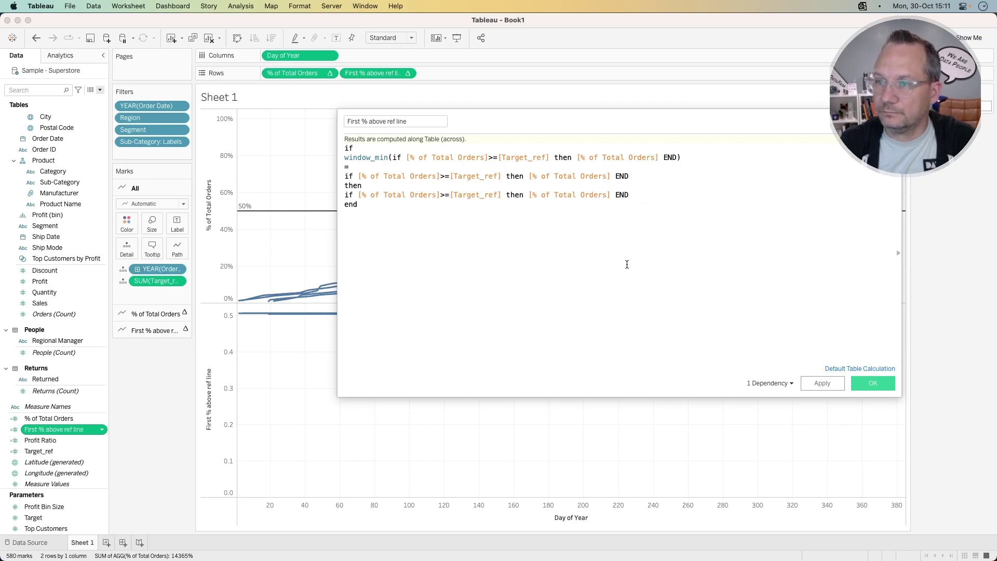
pyautogui.moveTo(390, 207); pyautogui.dragTo(303, 207)
pyautogui.write('END')
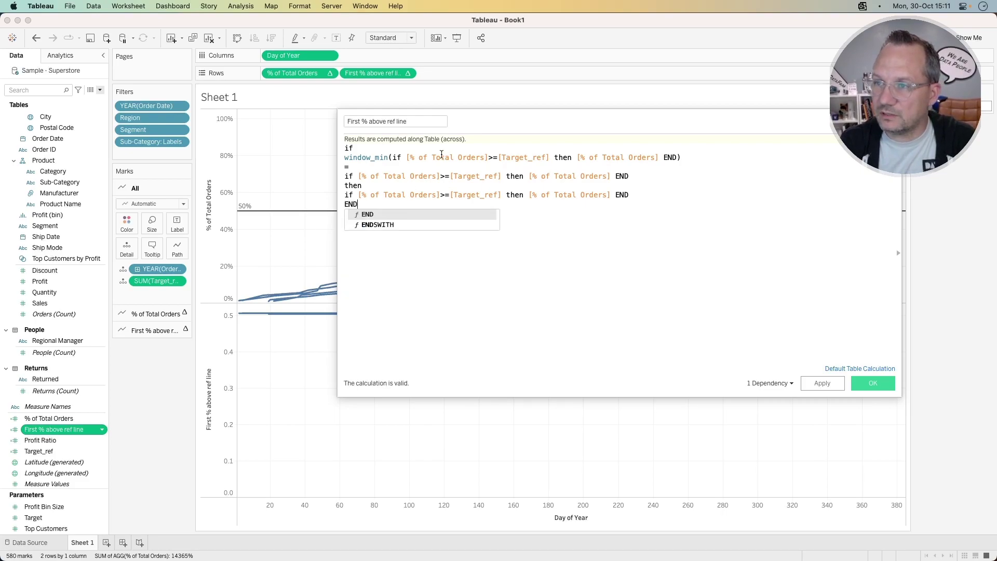
pyautogui.click(434, 283)
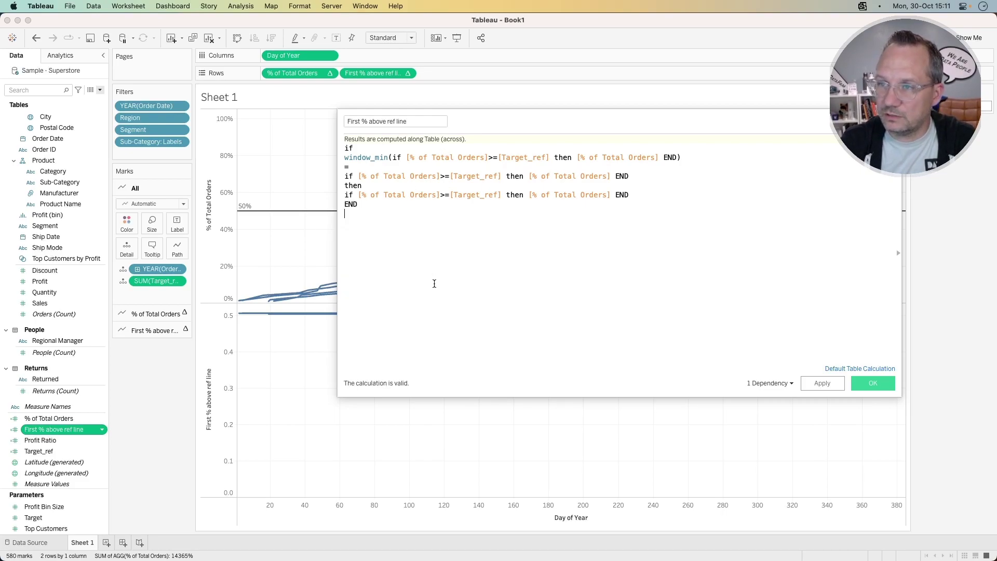
# Apply and save the revised First % above ref line calculation, and inspect the points plotted in the lower chart
pyautogui.moveTo(524, 124); pyautogui.dragTo(603, 44)
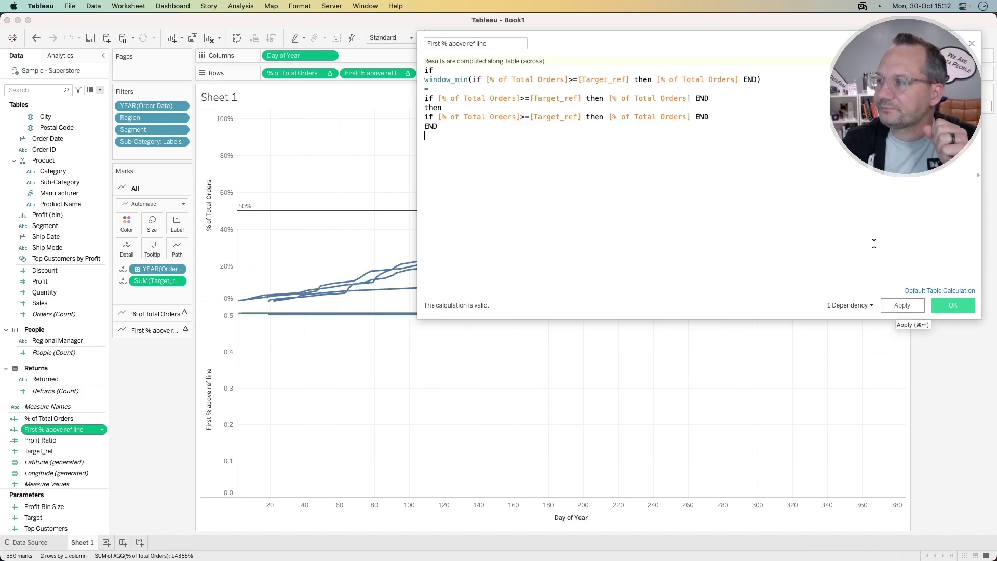
pyautogui.click(909, 310)
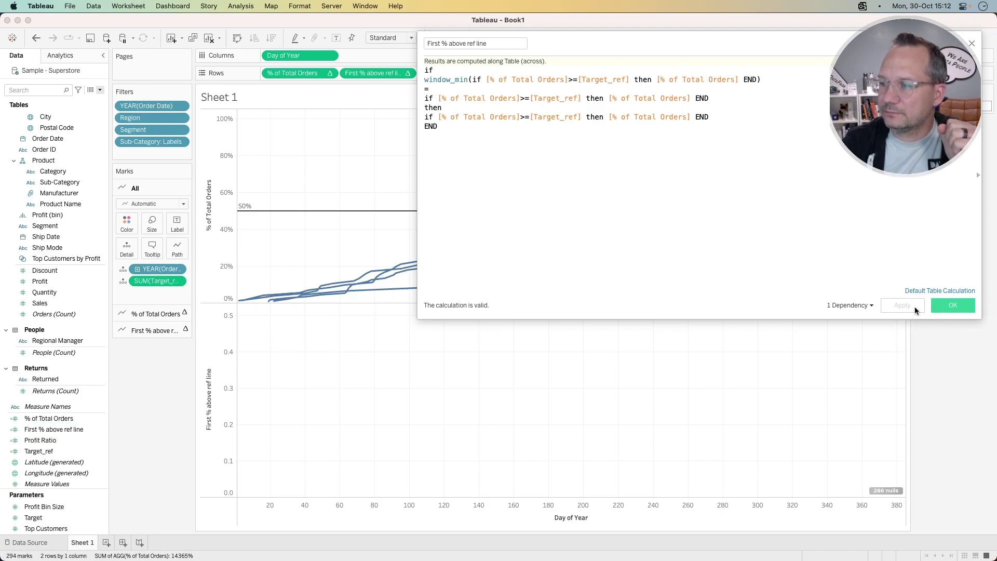
pyautogui.click(947, 309)
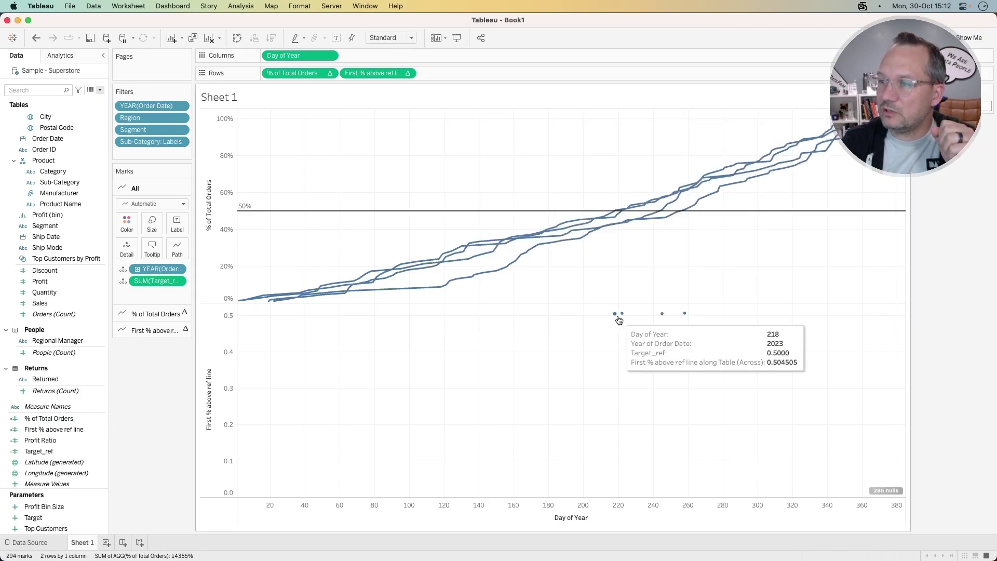
pyautogui.moveTo(665, 320)
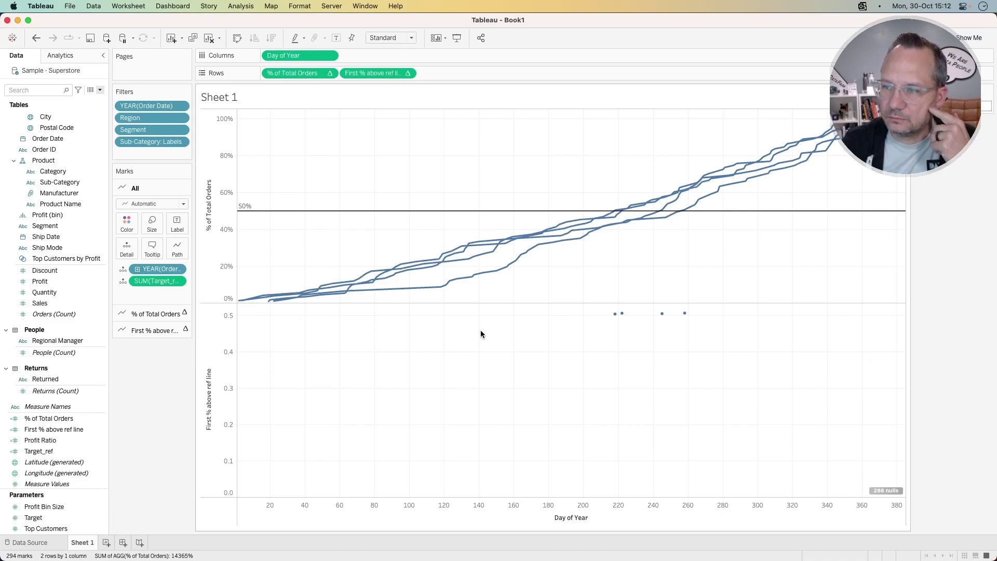
# Remove SUM(Target_ref) from the marks of First % above ref line
pyautogui.click(140, 331)
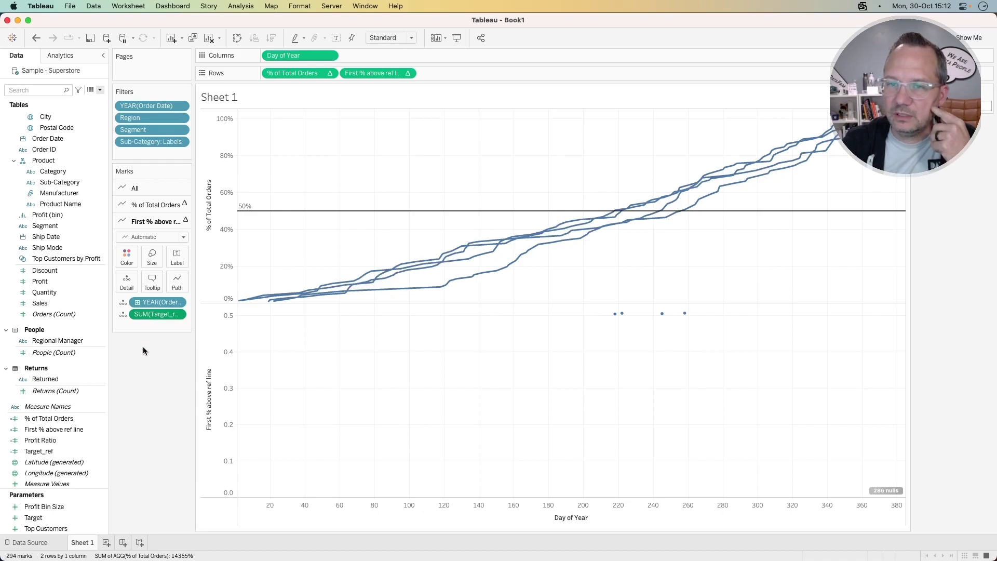
pyautogui.rightClick(220, 381)
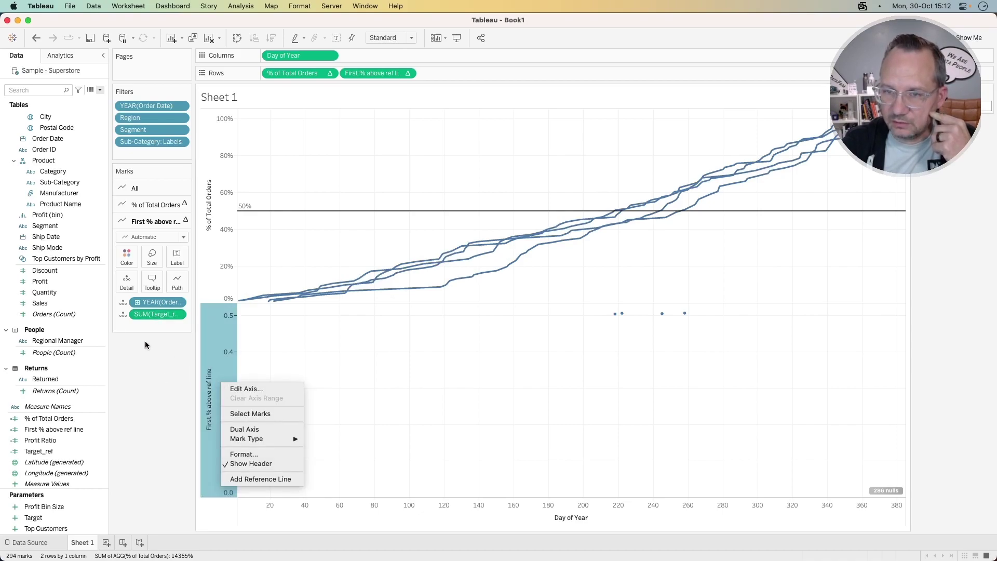
pyautogui.click(151, 368)
pyautogui.moveTo(157, 314); pyautogui.dragTo(157, 430)
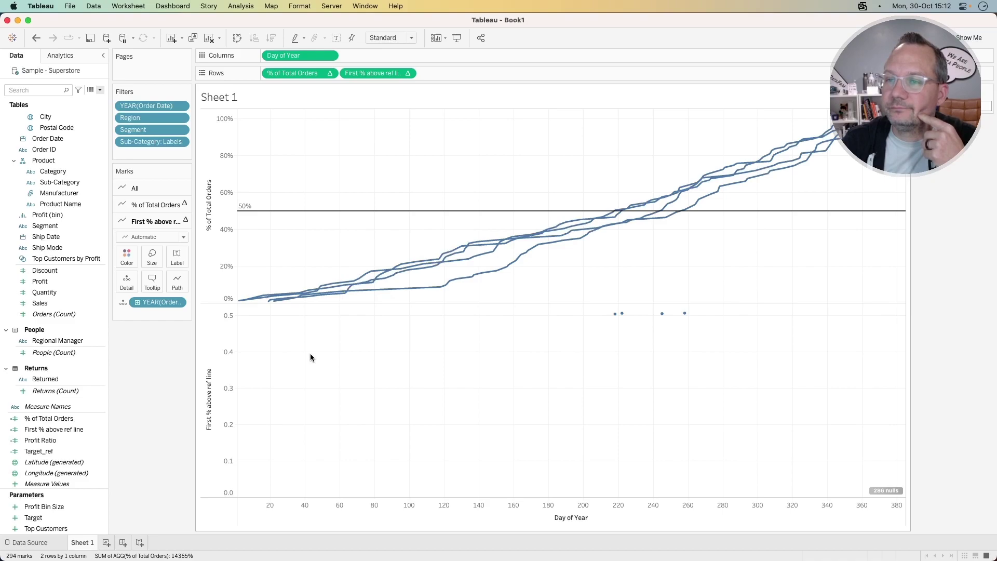
# Change the First % above ref line mark type to Circle and adjust the circles' size
pyautogui.click(154, 237)
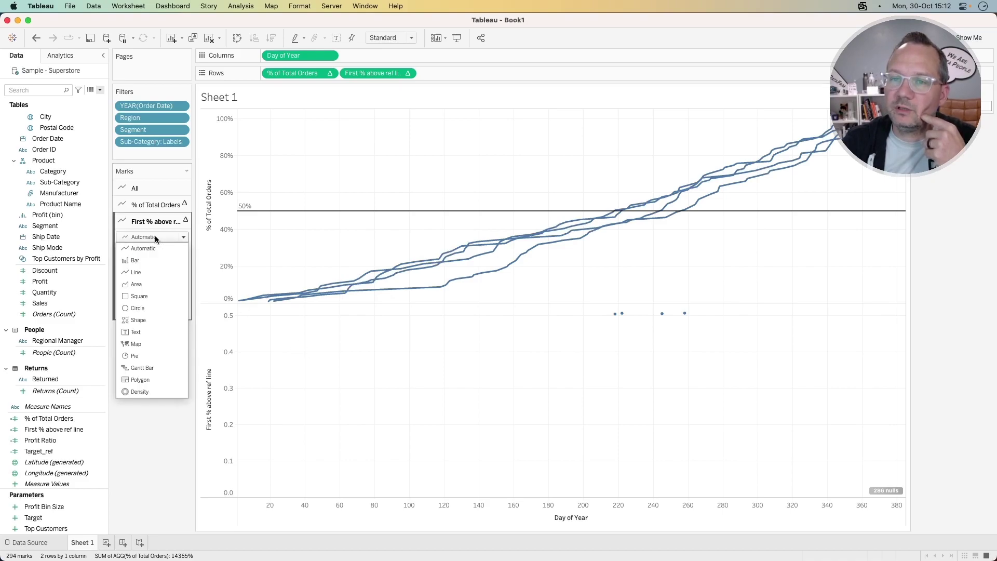
pyautogui.click(149, 307)
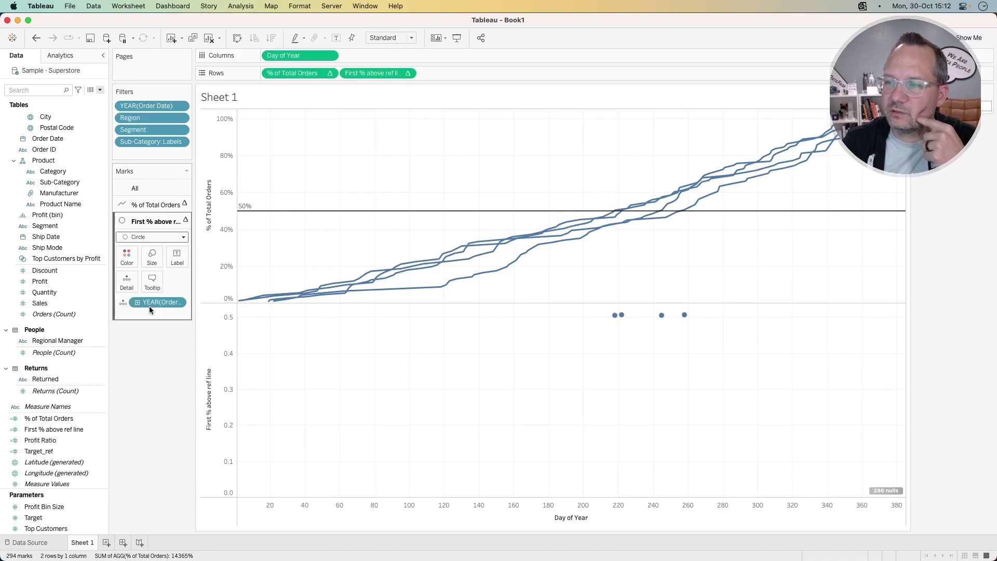
pyautogui.click(152, 257)
pyautogui.click(172, 283)
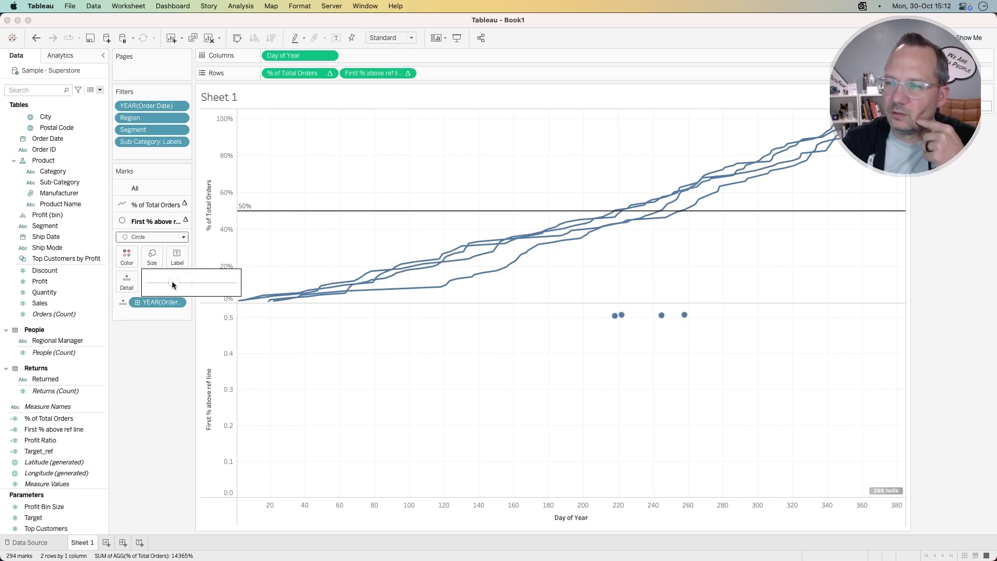
pyautogui.click(159, 388)
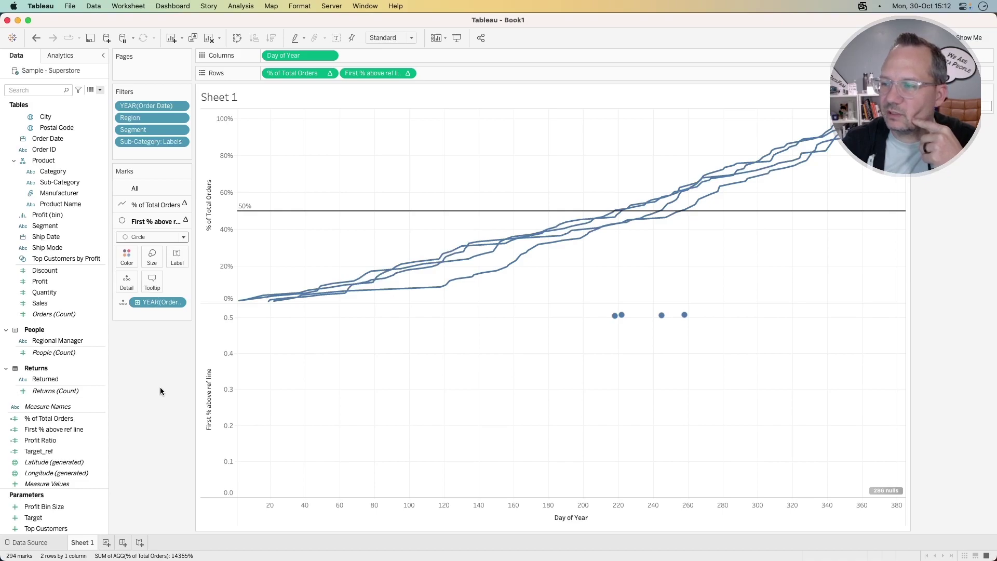
# Hide the null values indicator for the First % above ref line axis
pyautogui.moveTo(880, 491)
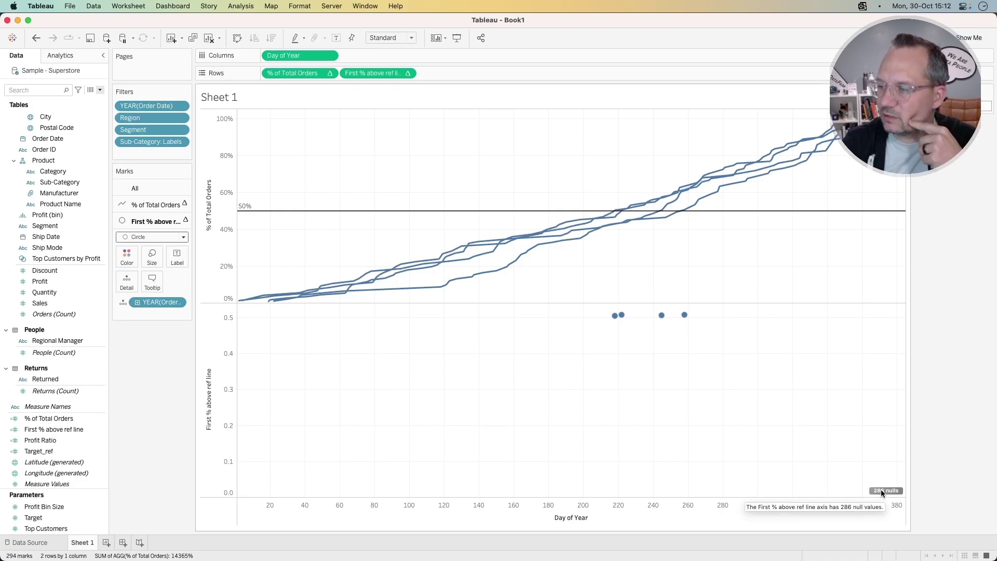
pyautogui.rightClick(885, 490)
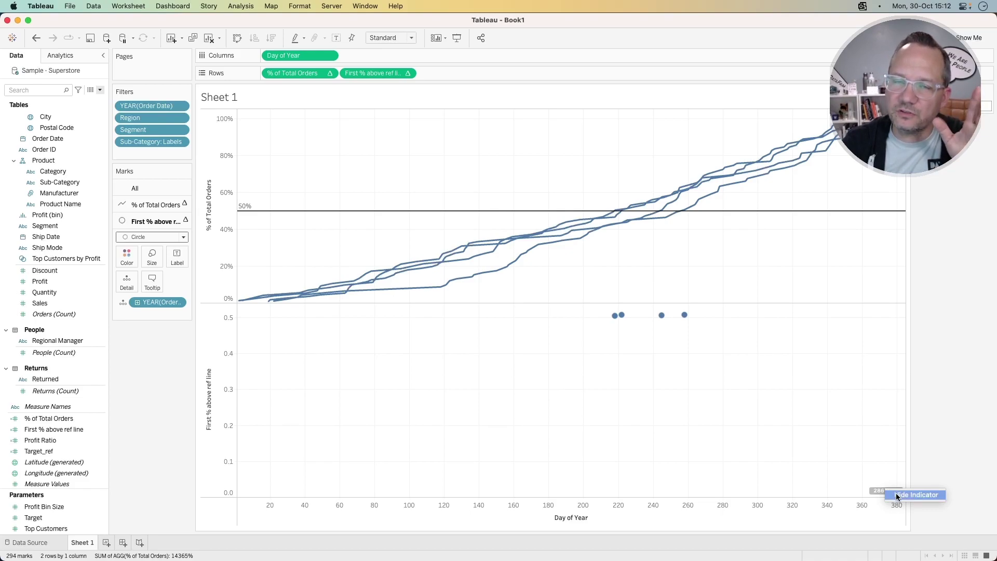
pyautogui.click(898, 496)
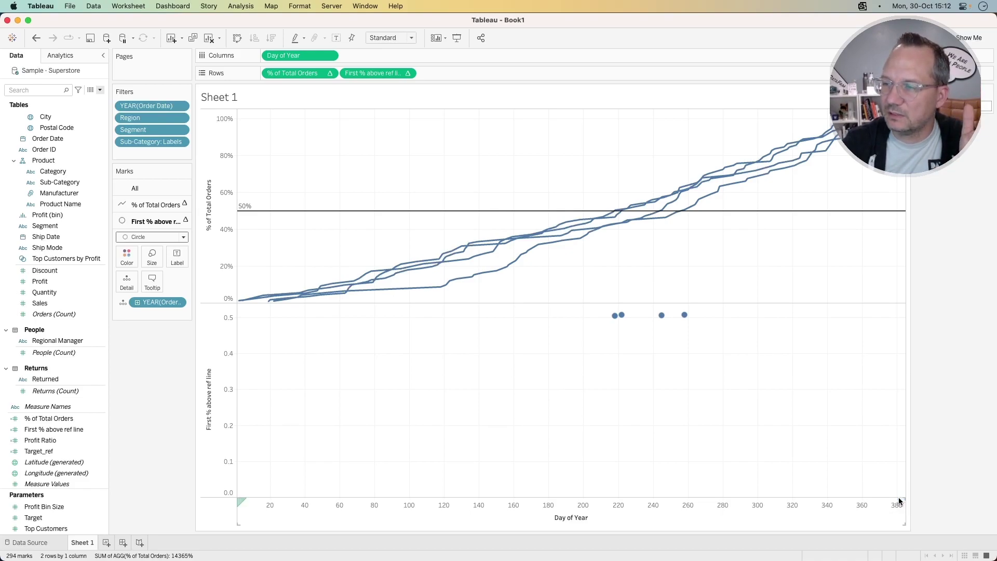
# Combine First % above ref line with % of Total Orders on a dual axis and synchronize the axes
pyautogui.moveTo(203, 308); pyautogui.dragTo(891, 230)
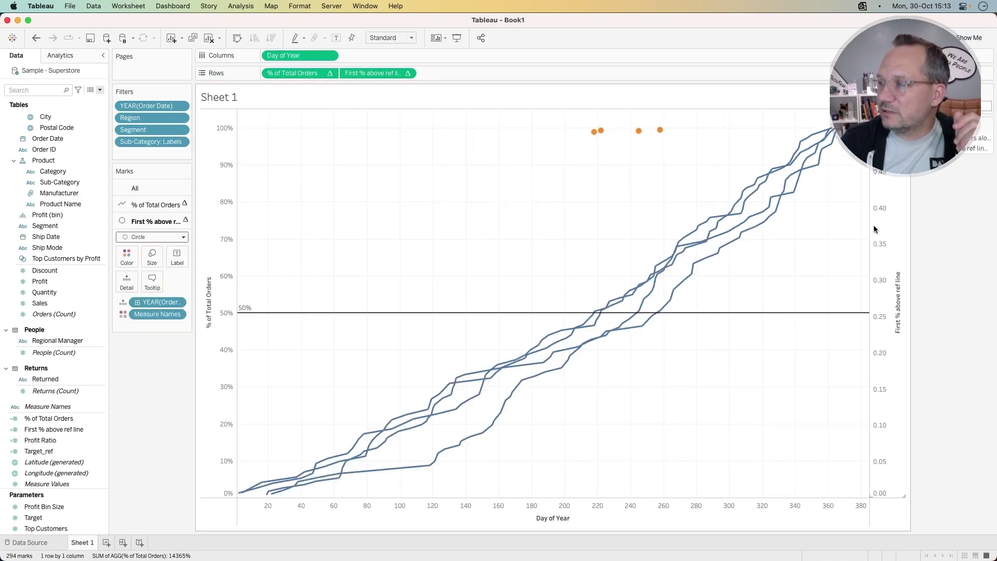
pyautogui.rightClick(876, 228)
pyautogui.click(904, 281)
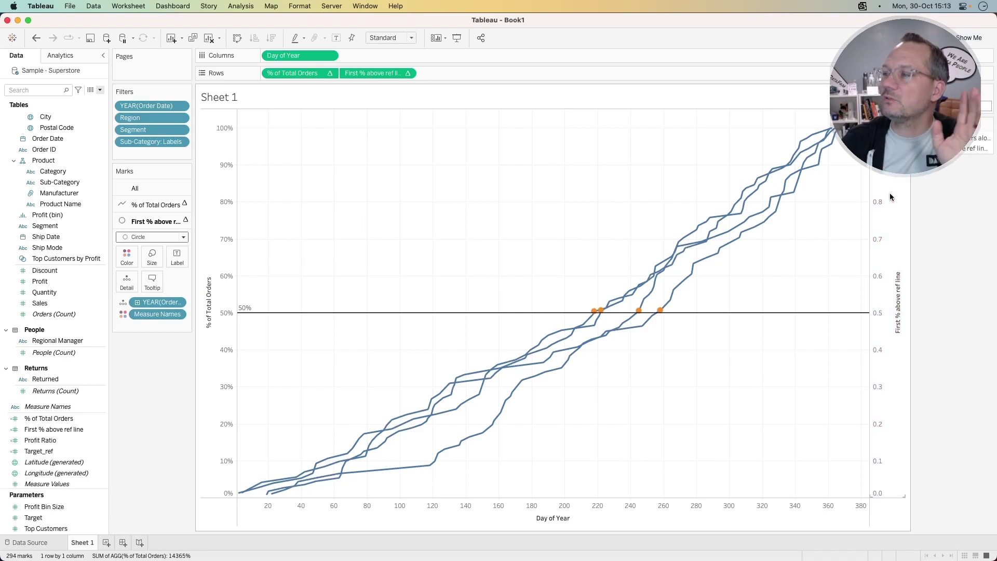
# Move the First % above ref line marks to the front and hide that secondary axis's header
pyautogui.rightClick(888, 193)
pyautogui.click(914, 256)
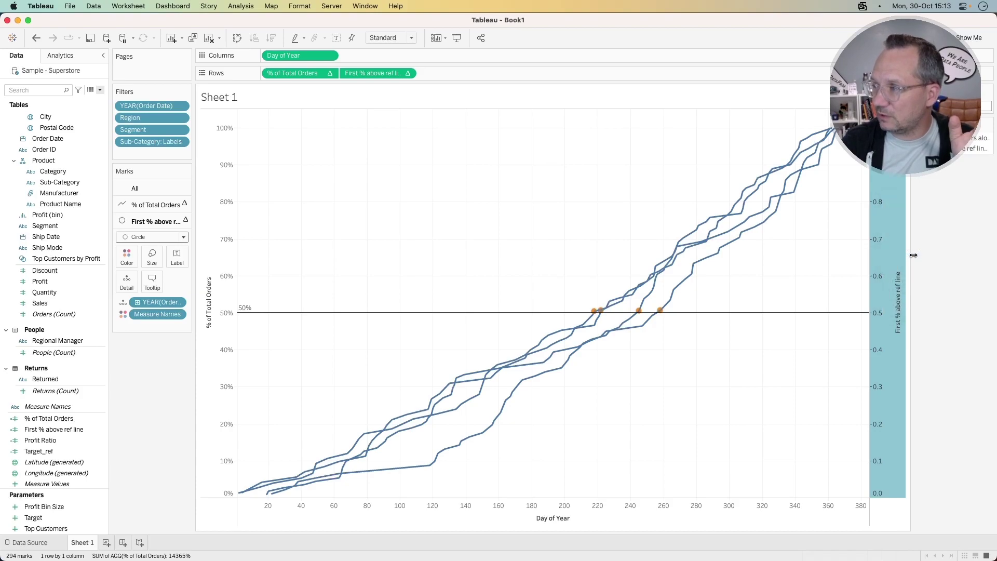
pyautogui.rightClick(877, 258)
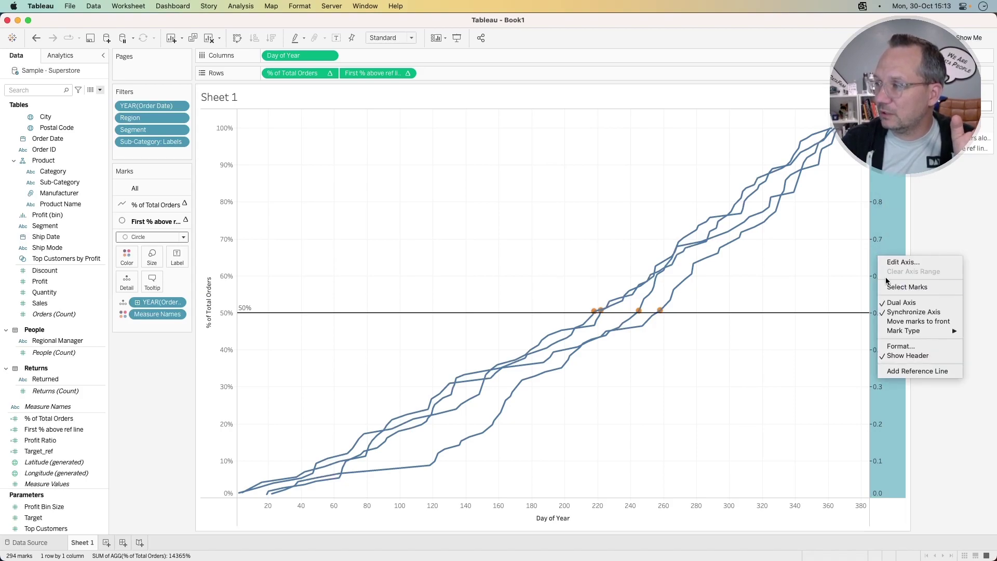
pyautogui.click(892, 322)
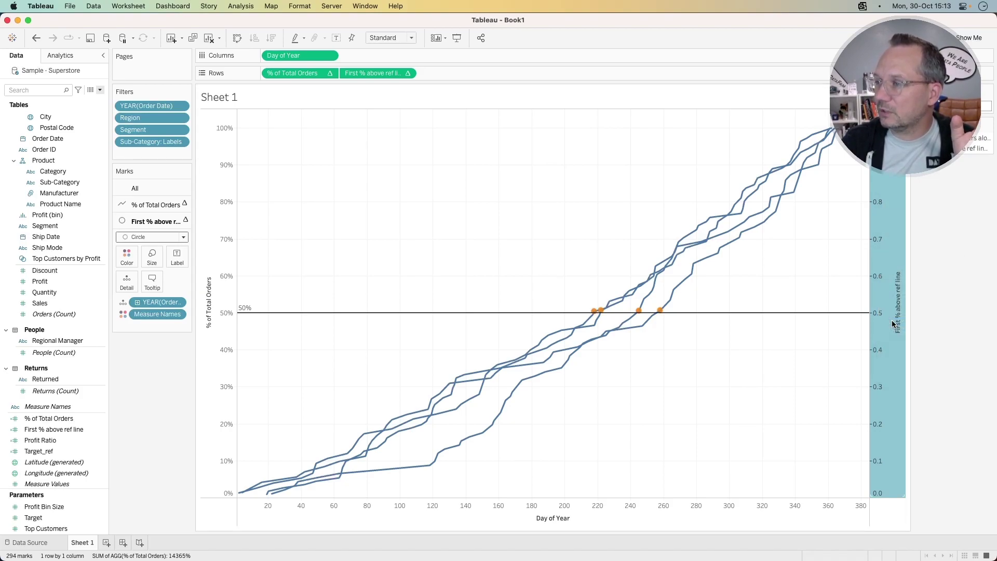
pyautogui.rightClick(886, 246)
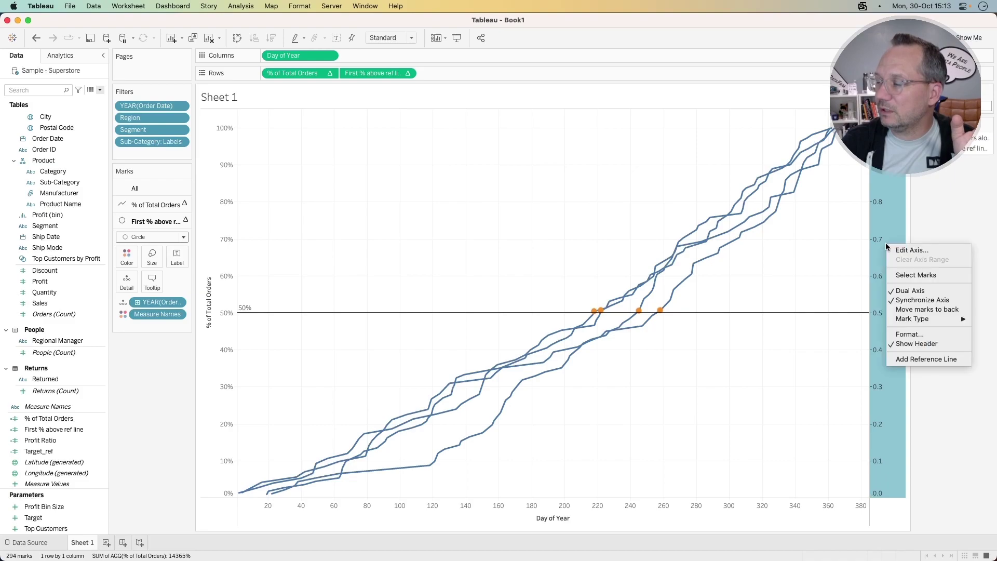
pyautogui.click(912, 344)
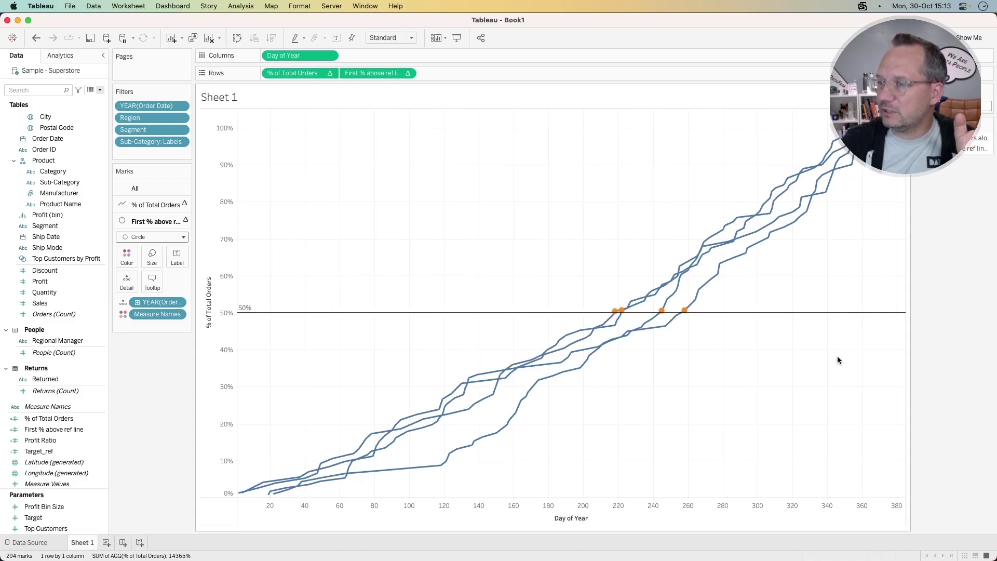
# Remove Measure Names from Color for all marks and check the line colouring of the reference chart in the Arc browser
pyautogui.click(156, 184)
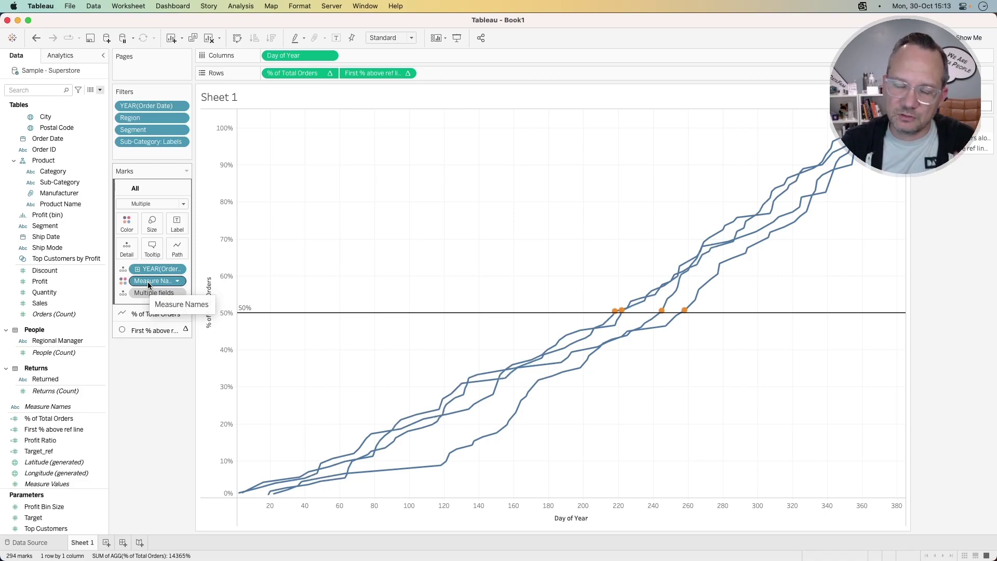
pyautogui.moveTo(150, 279); pyautogui.dragTo(147, 393)
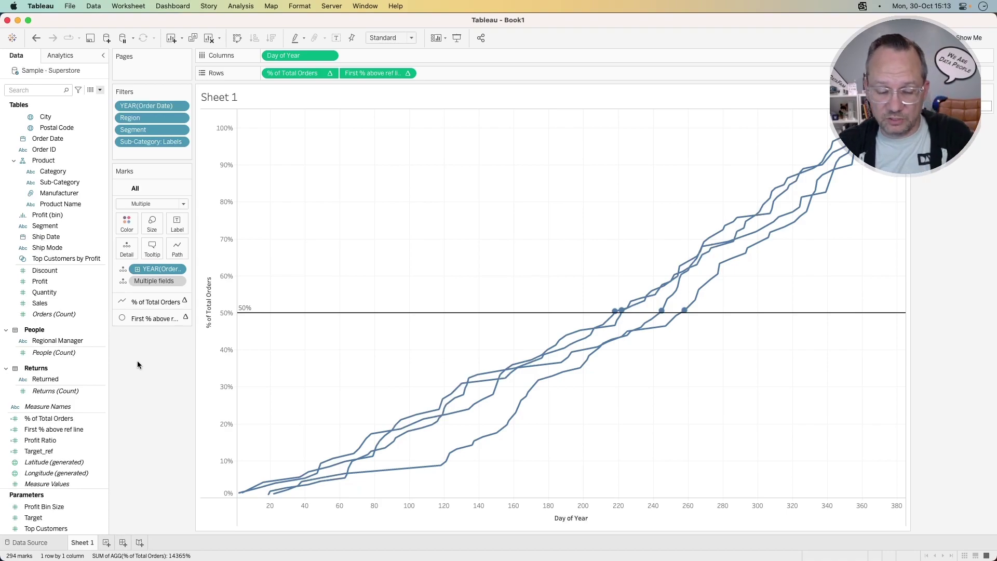
pyautogui.hotkey('ctrl', 'Left')
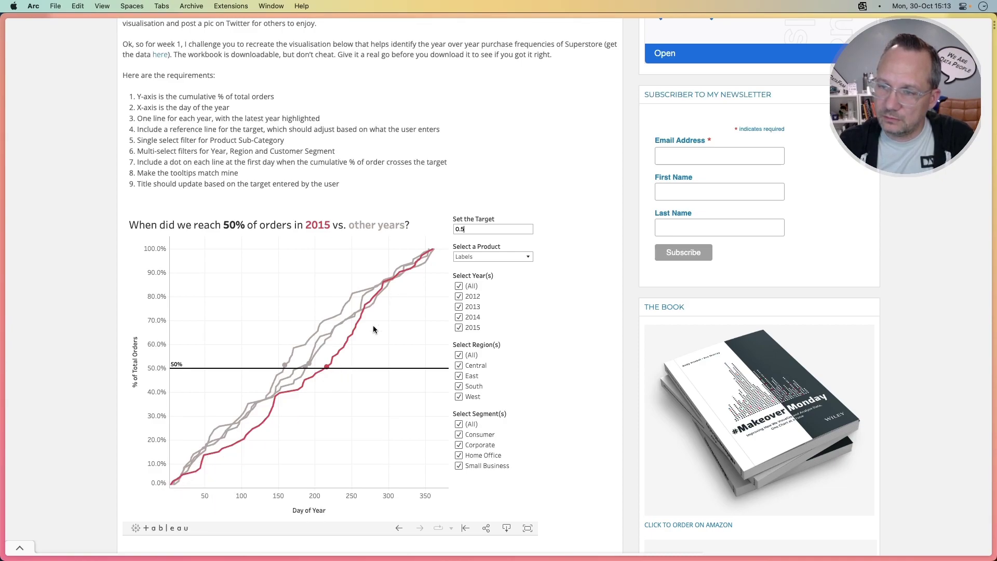
pyautogui.hotkey('ctrl', 'Right')
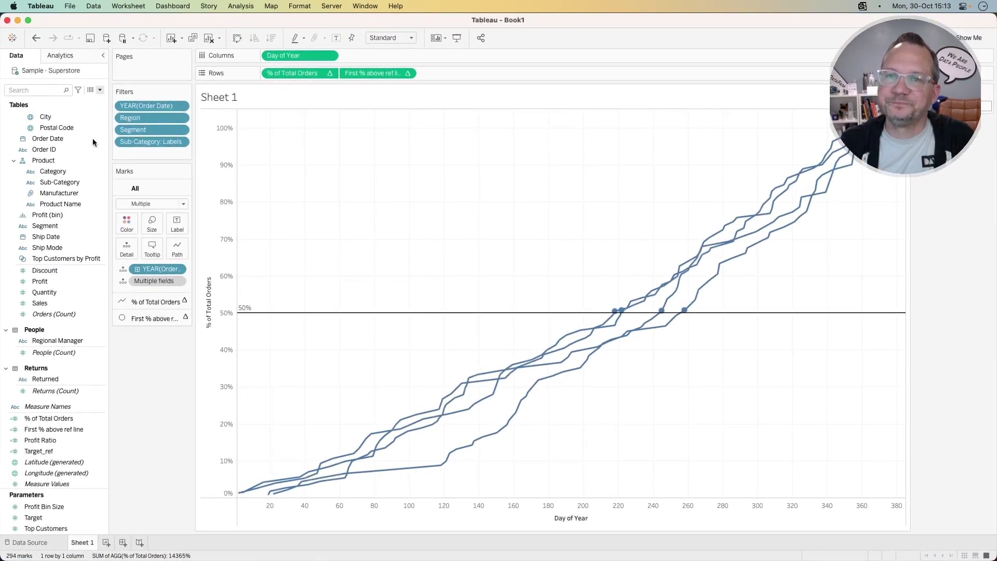
# Create a calculated field and enter YEAR([Order Date])= as the beginning of its formula
pyautogui.click(100, 90)
pyautogui.click(96, 102)
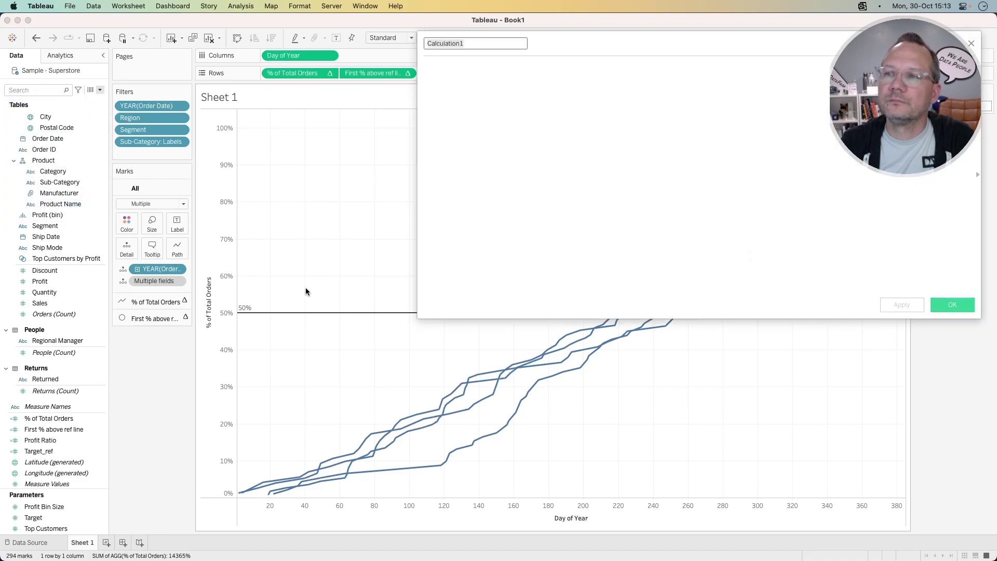
pyautogui.write('YEAR(ord')
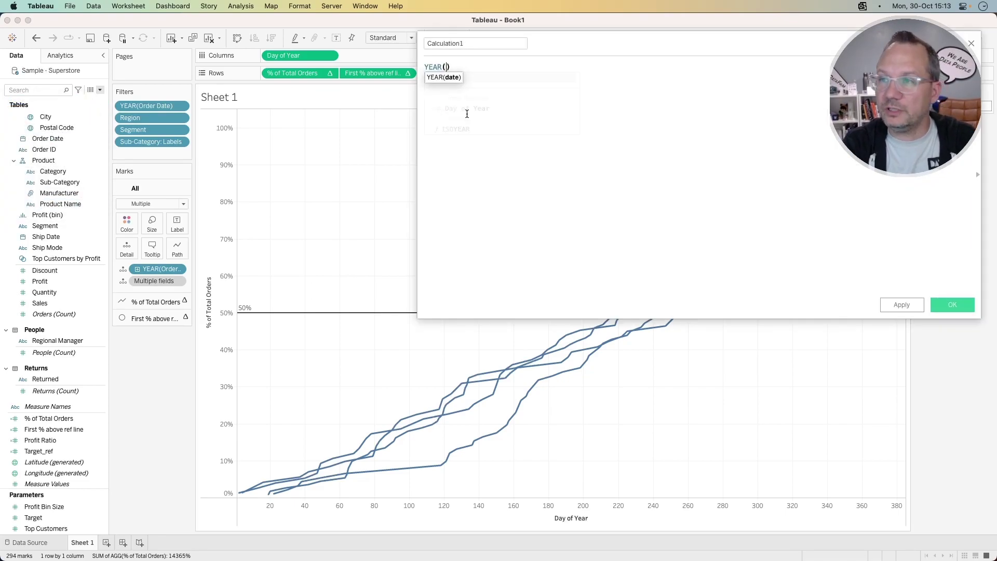
pyautogui.press('Return')
pyautogui.write(')=total')
pyautogui.press('BackSpace')
pyautogui.press('BackSpace')
pyautogui.press('BackSpace')
pyautogui.press('BackSpace')
pyautogui.press('BackSpace')
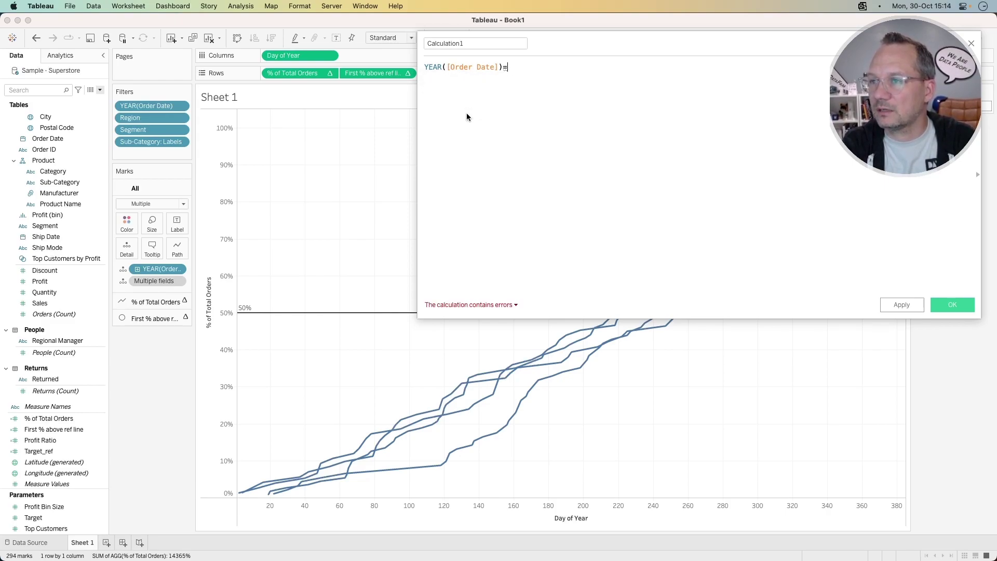
# Complete the right side of the comparison with max(YEAR([Order Date])), closing both parentheses
pyautogui.write('max(year')
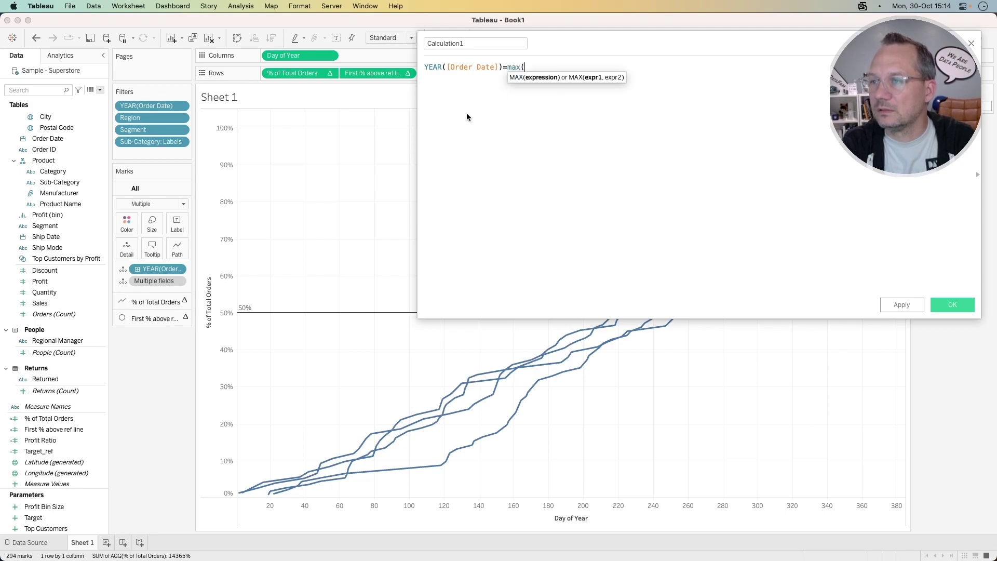
pyautogui.press('Return')
pyautogui.write('[ord')
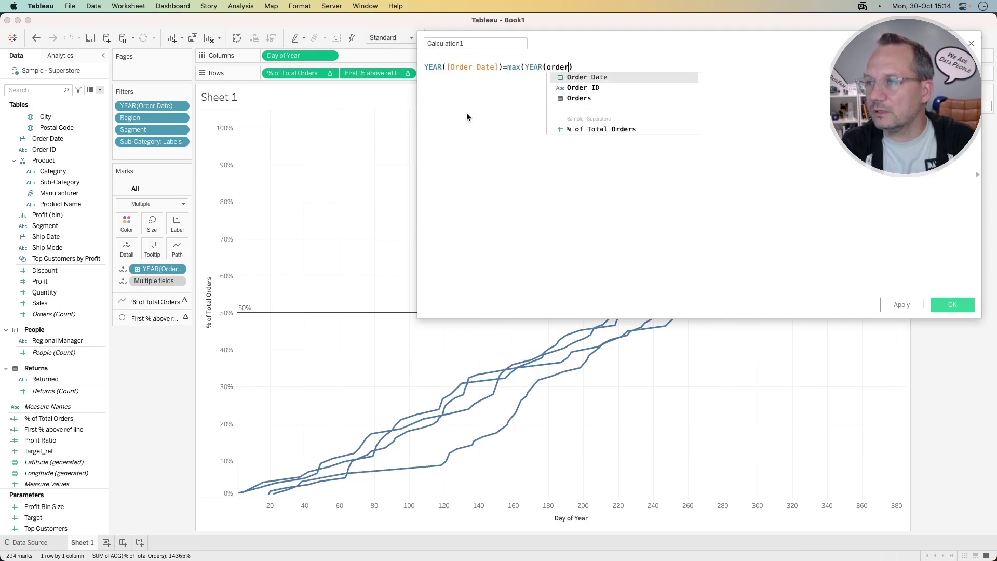
pyautogui.press('Return')
pyautogui.write(')')
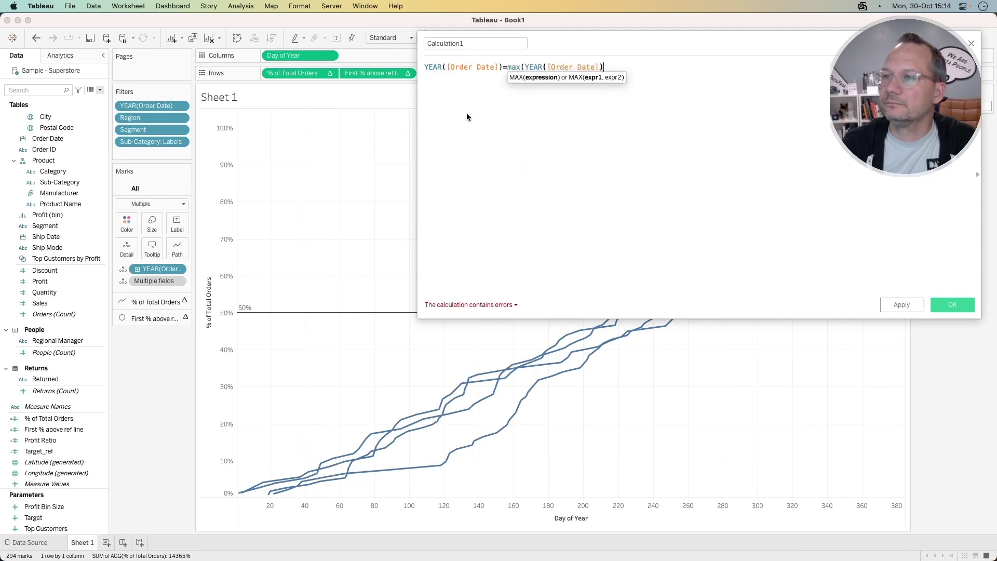
pyautogui.click(470, 306)
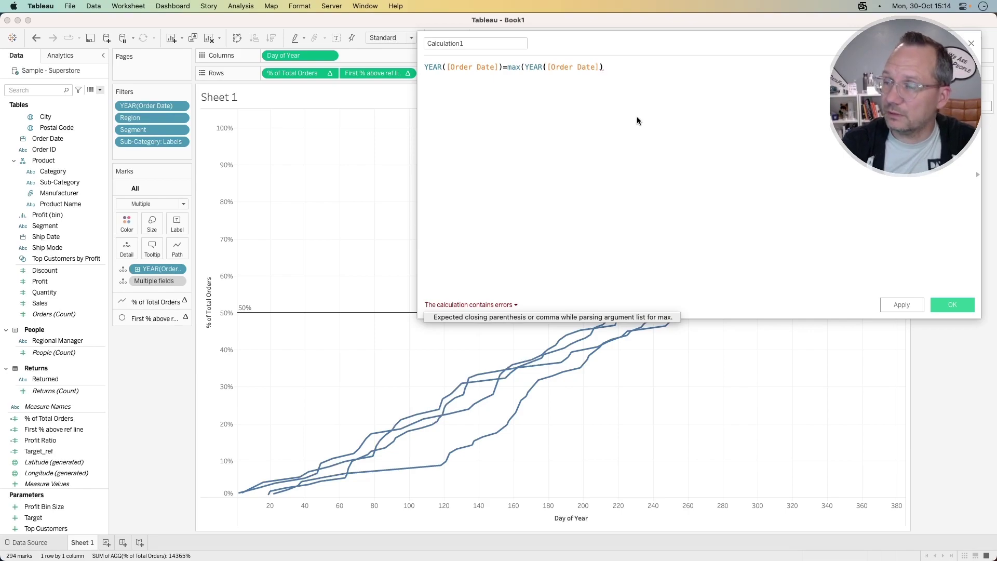
pyautogui.click(623, 67)
pyautogui.write(')')
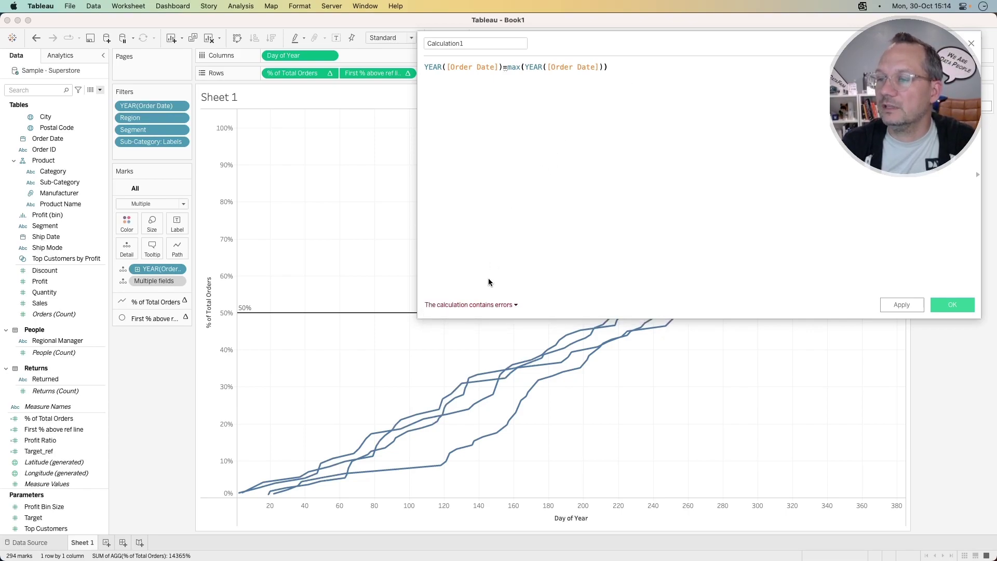
# Check the calculation error and wrap the left-hand YEAR([Order Date]) in attr()
pyautogui.click(472, 305)
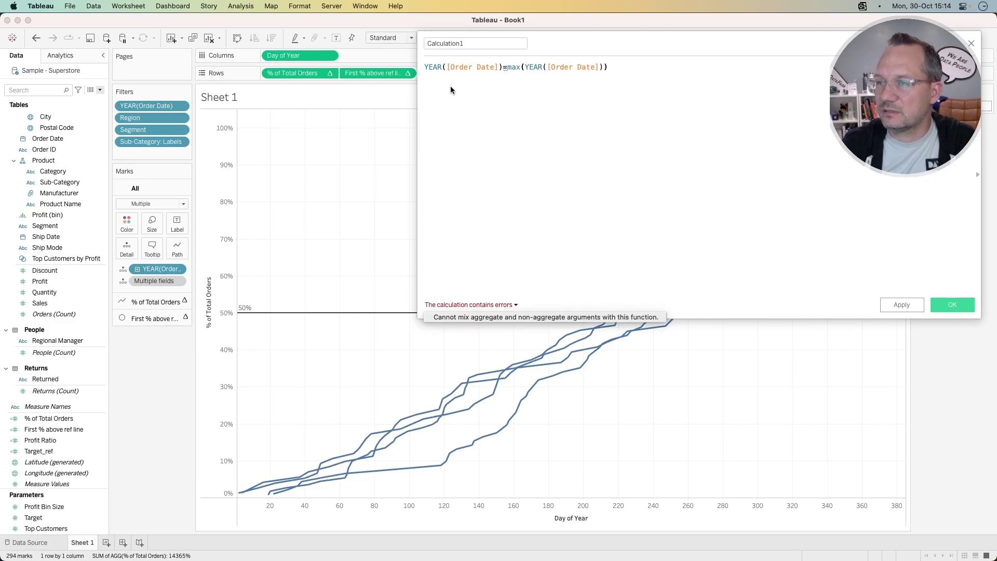
pyautogui.click(426, 67)
pyautogui.write('attr')
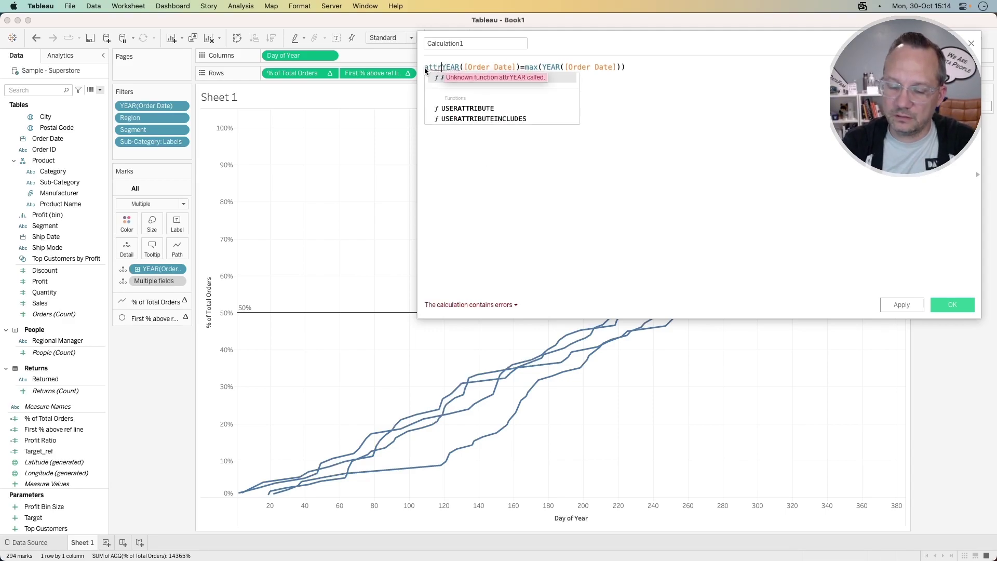
pyautogui.write('(')
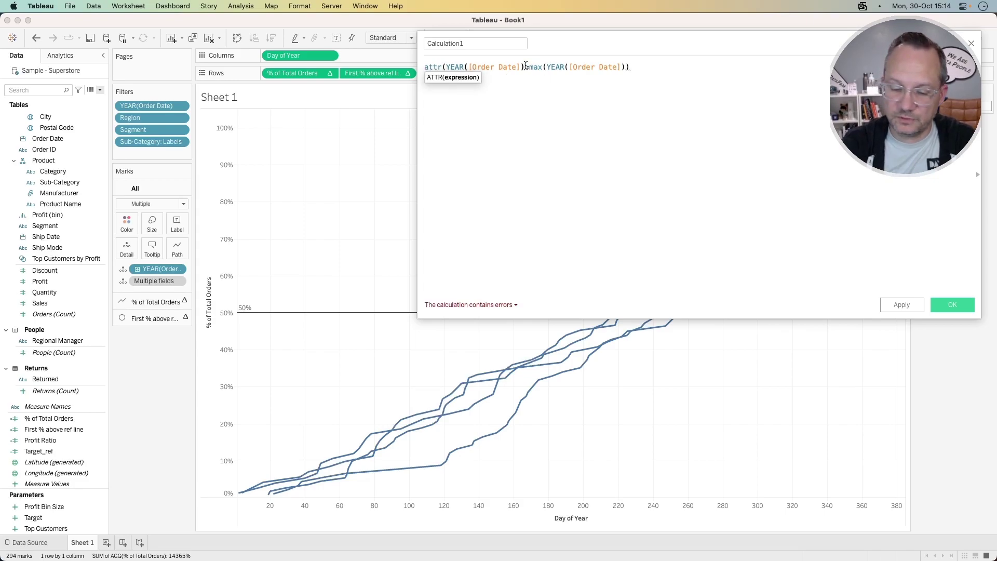
pyautogui.write(')')
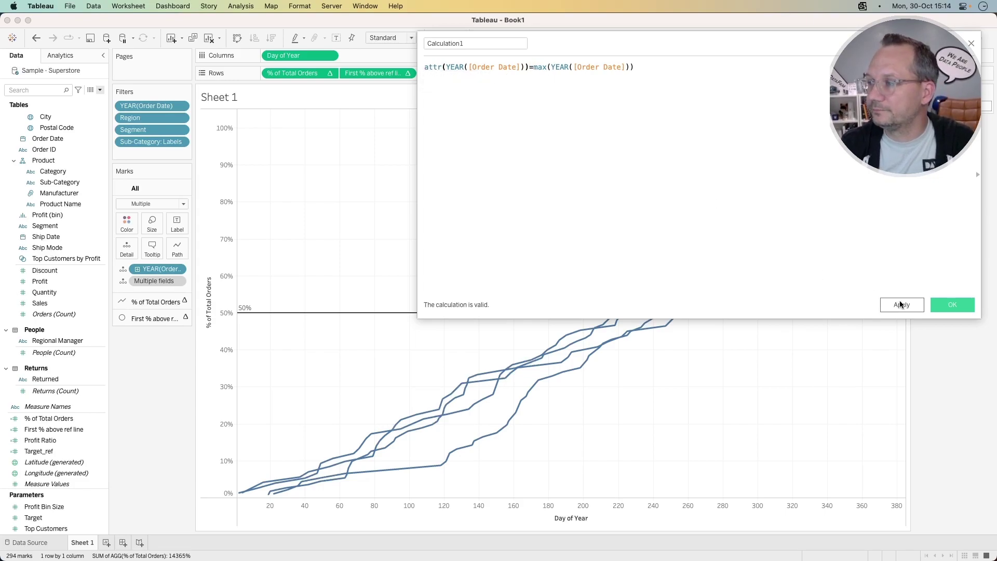
# Save the calculation under the name Line Color and assign it to Color for all marks
pyautogui.click(469, 44)
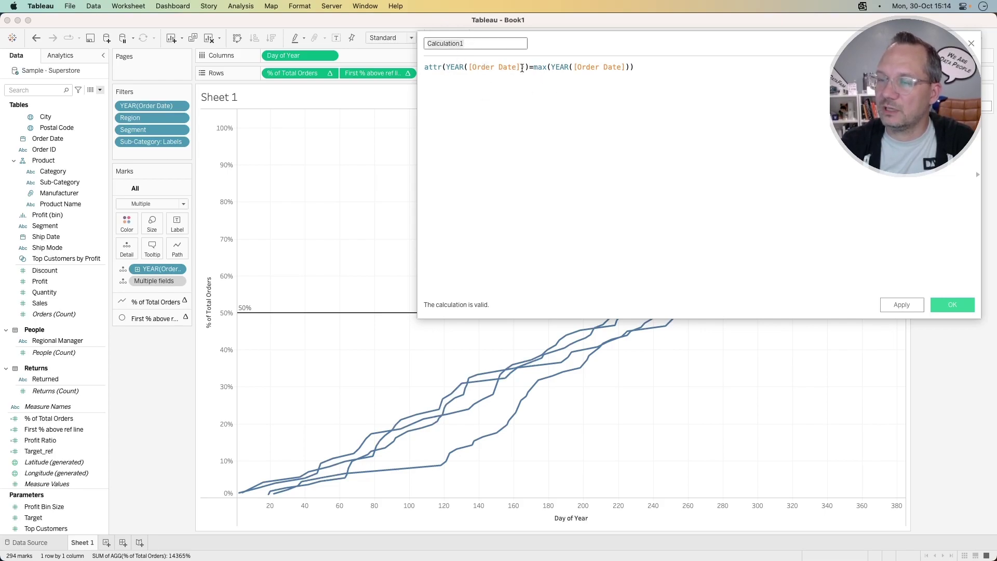
pyautogui.write('Line Color')
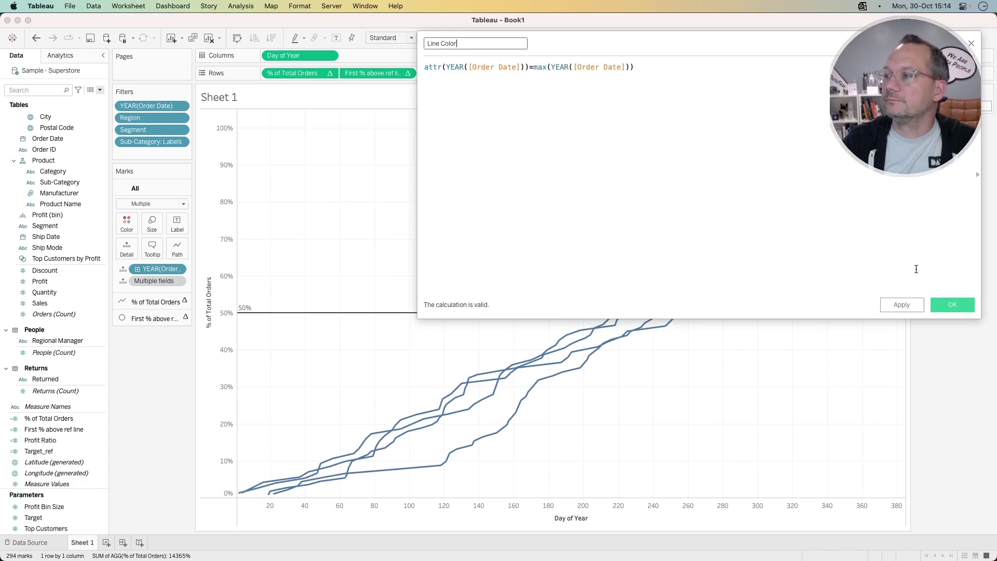
pyautogui.click(950, 304)
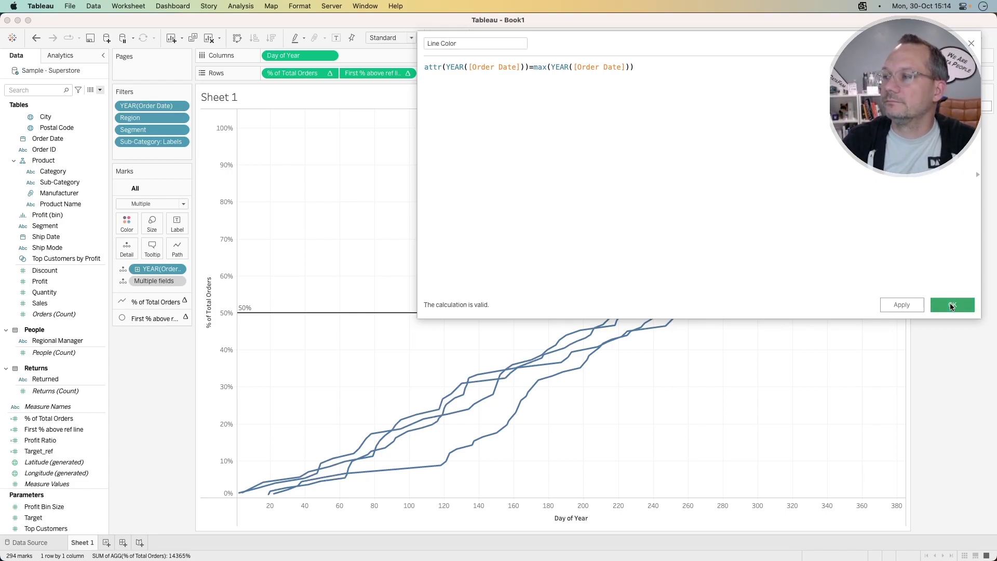
pyautogui.moveTo(42, 438); pyautogui.dragTo(120, 220)
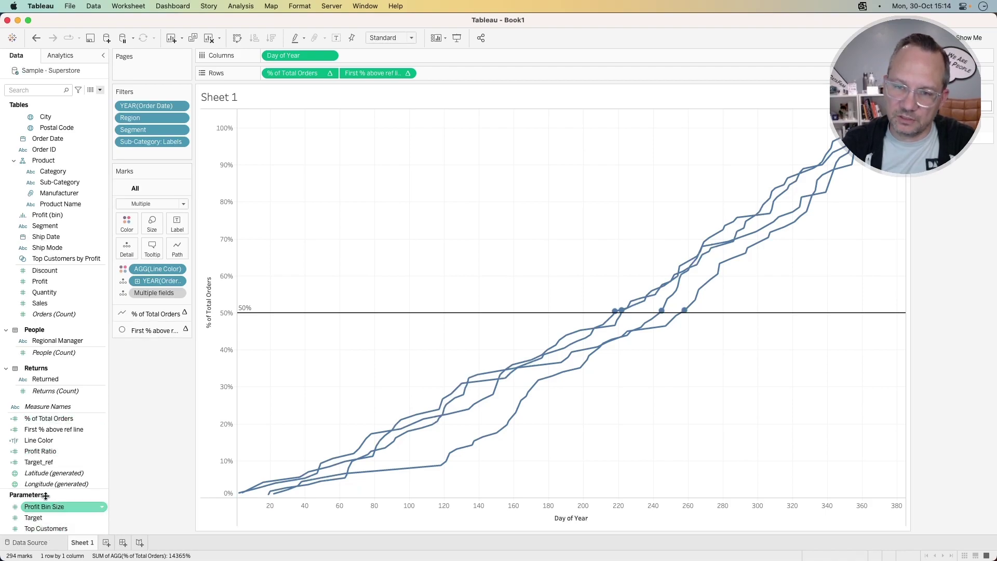
# Edit the Line Color calculation and enclose max(YEAR([Order Date])) in curly braces as a level of detail expression
pyautogui.rightClick(46, 440)
pyautogui.click(64, 306)
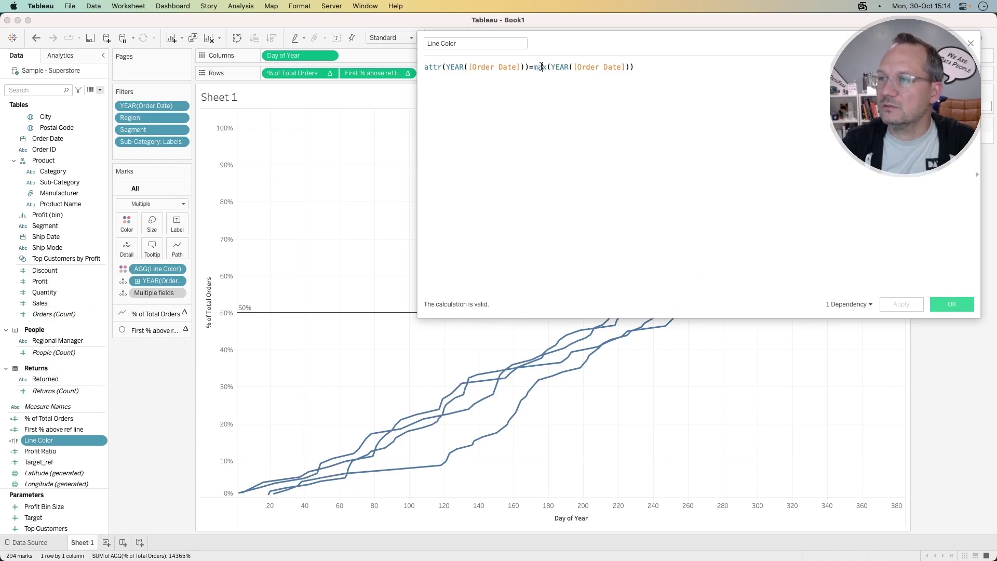
pyautogui.click(626, 67)
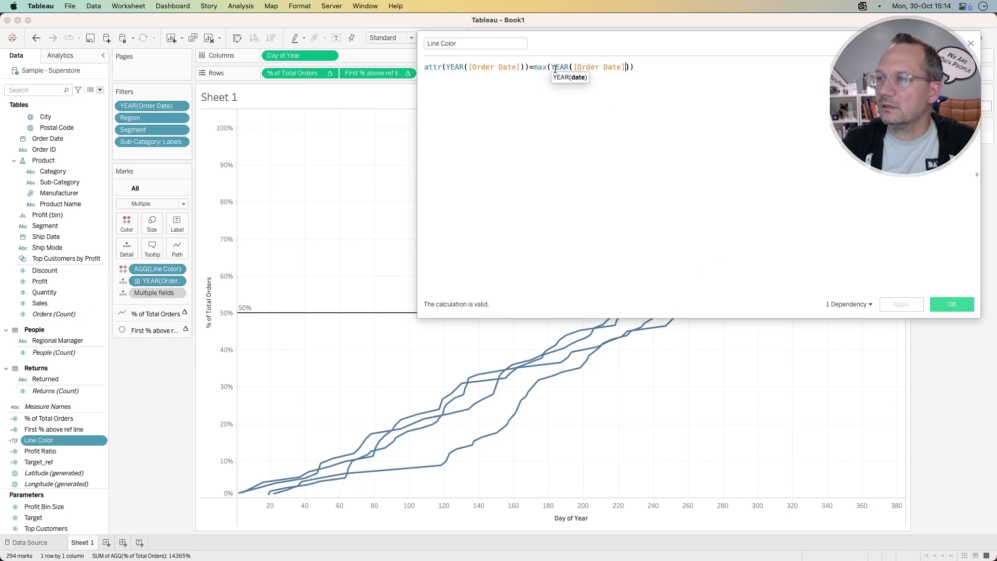
pyautogui.click(534, 67)
pyautogui.write('{')
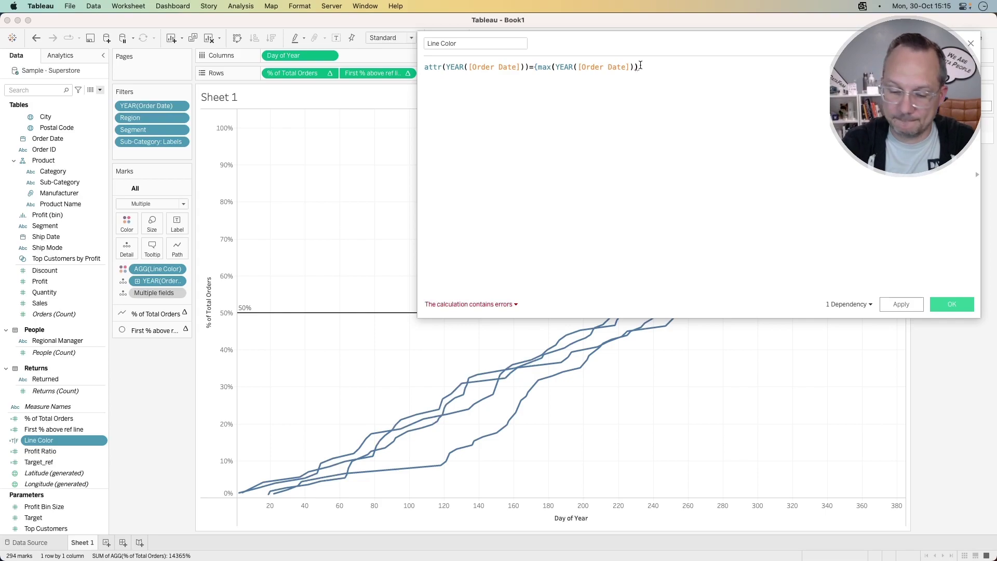
pyautogui.write('}')
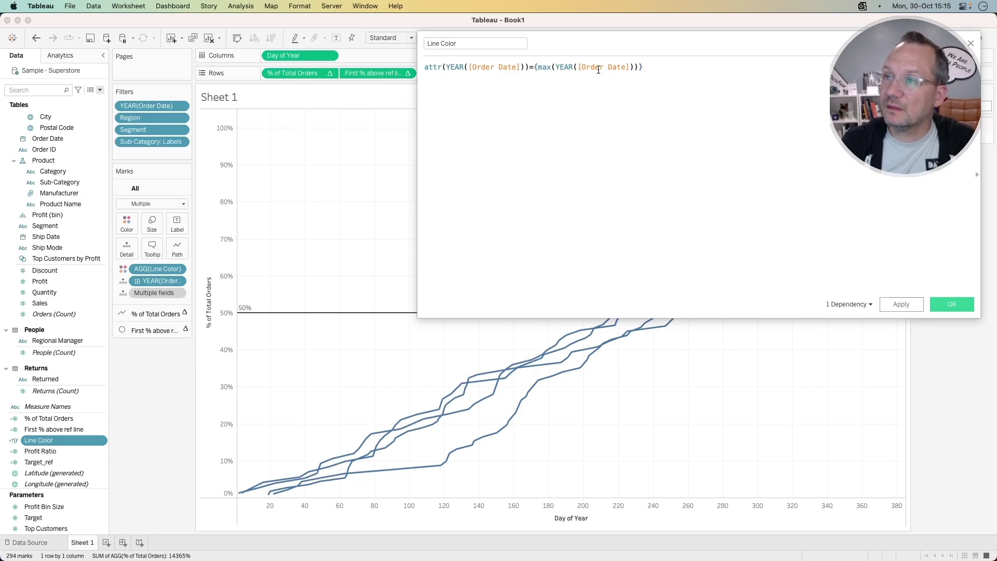
# Remove the attr() wrapper and its closing parenthesis so Line Color reads YEAR([Order Date])={max(YEAR([Order Date]))}, and save the calculation
pyautogui.doubleClick(443, 68)
pyautogui.press('BackSpace')
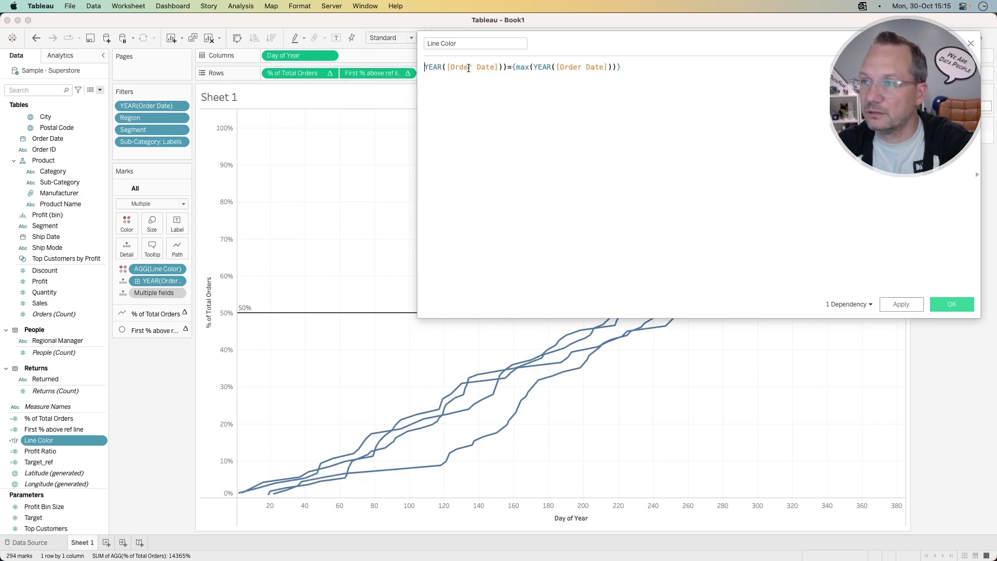
pyautogui.click(506, 67)
pyautogui.press('BackSpace')
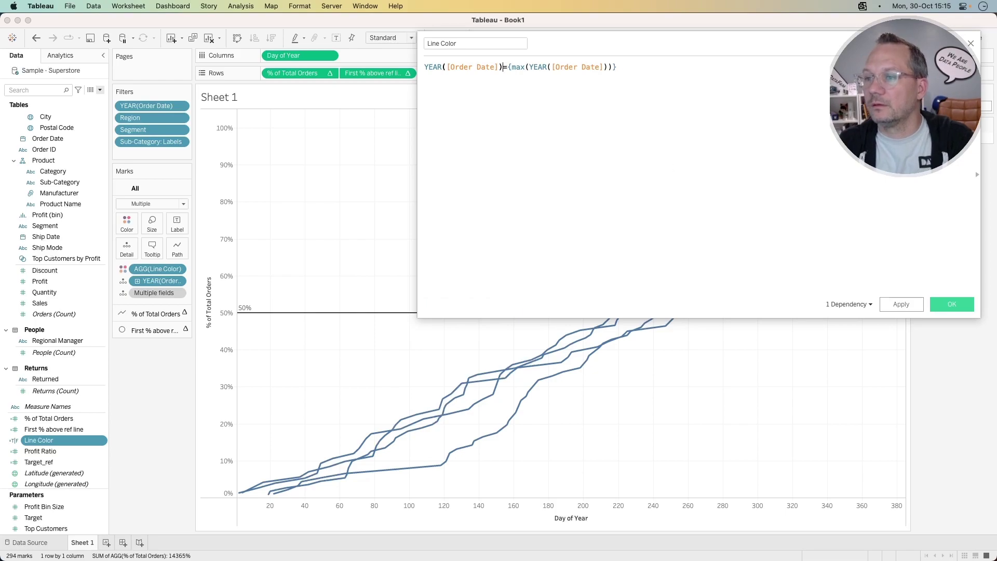
pyautogui.click(901, 304)
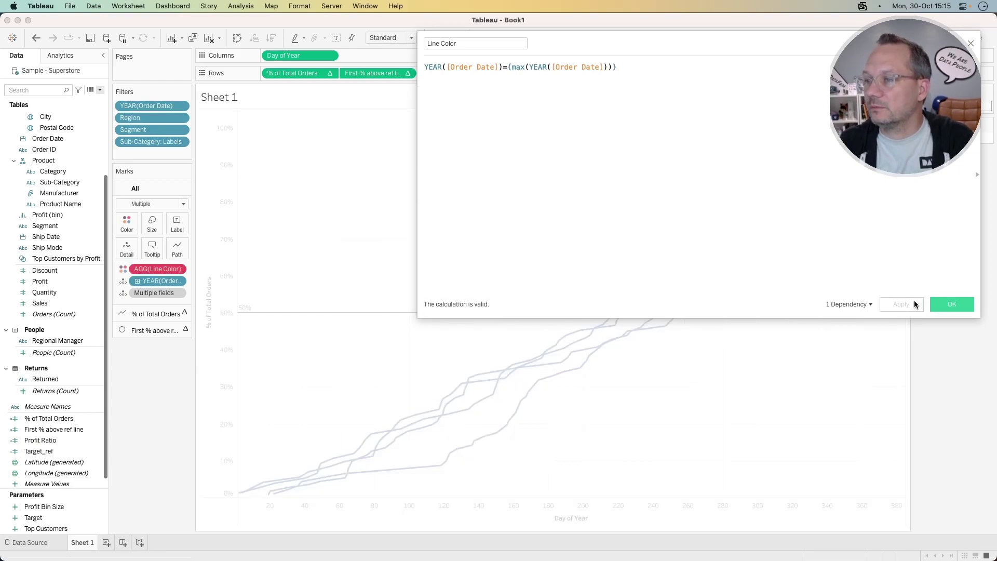
pyautogui.click(955, 304)
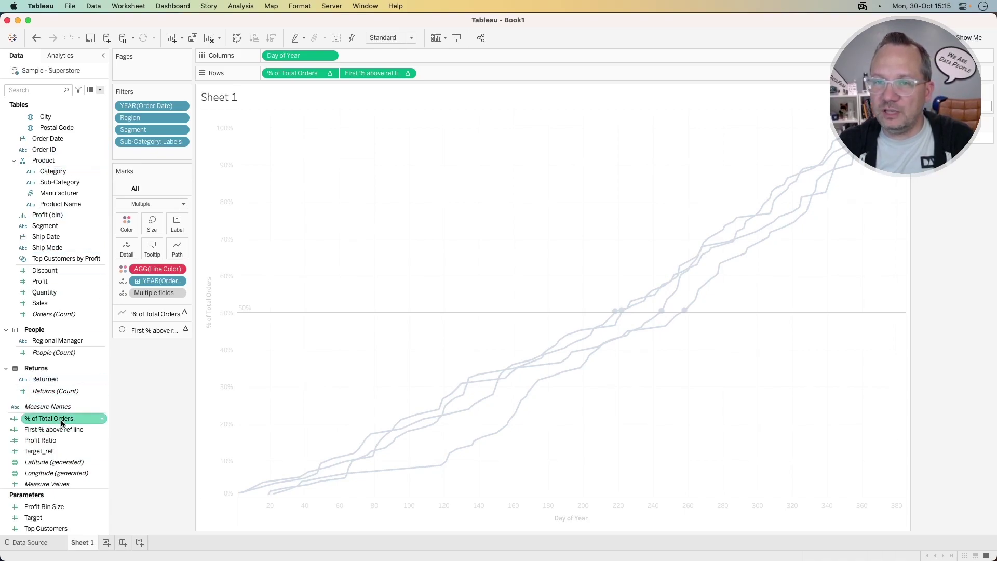
# Replace the invalid AGG(Line Color) field on Color for all marks with the revised Line Color field
pyautogui.scroll(3, 62, 399)
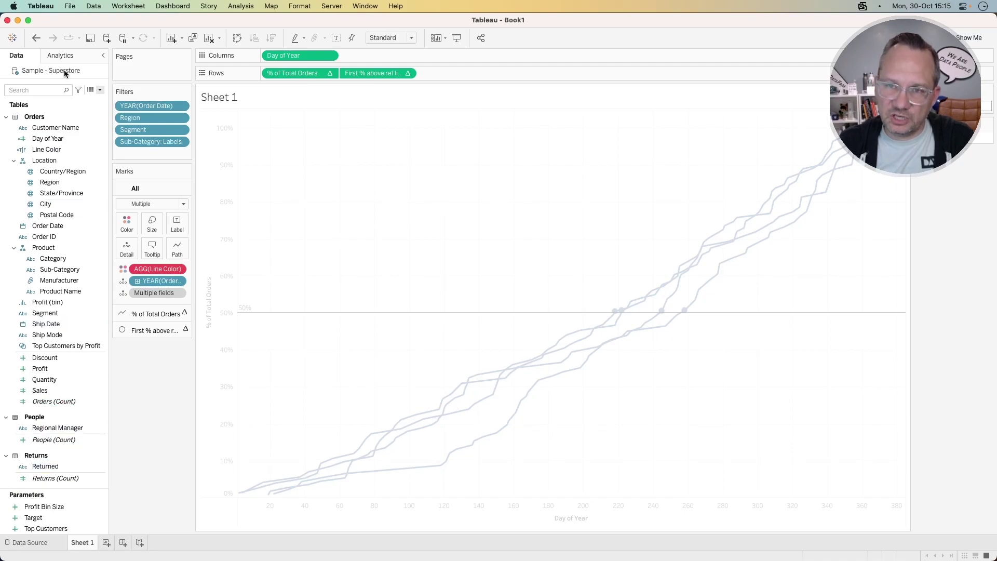
pyautogui.moveTo(46, 149); pyautogui.dragTo(147, 269)
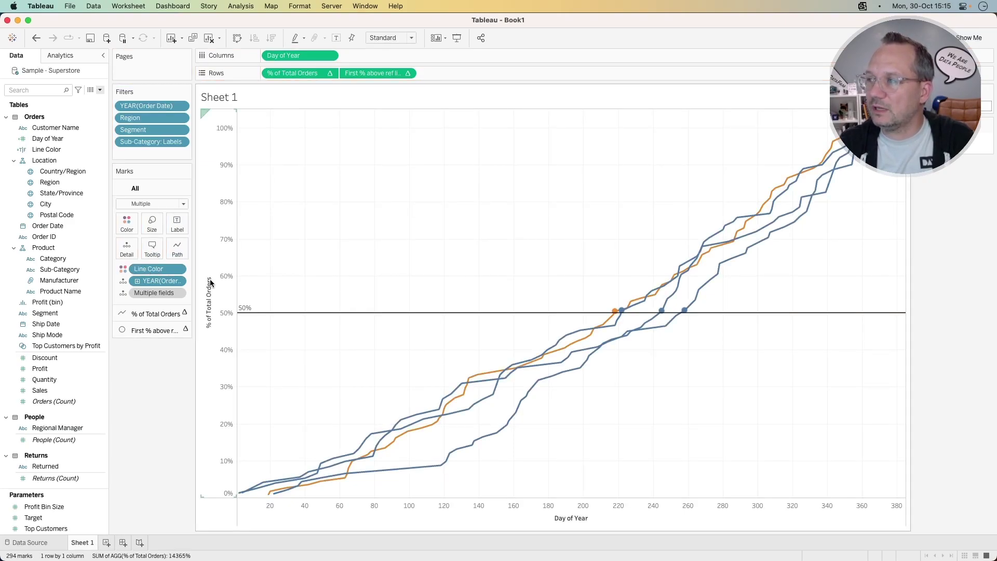
pyautogui.moveTo(846, 149)
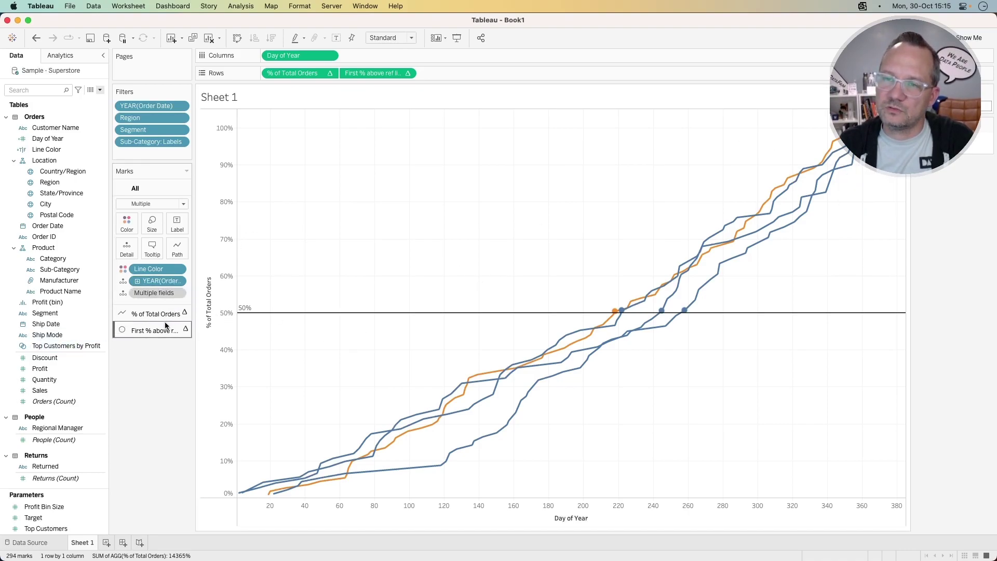
# Assign red to True and gray to False in the Line Color colors and save the assignment
pyautogui.click(176, 282)
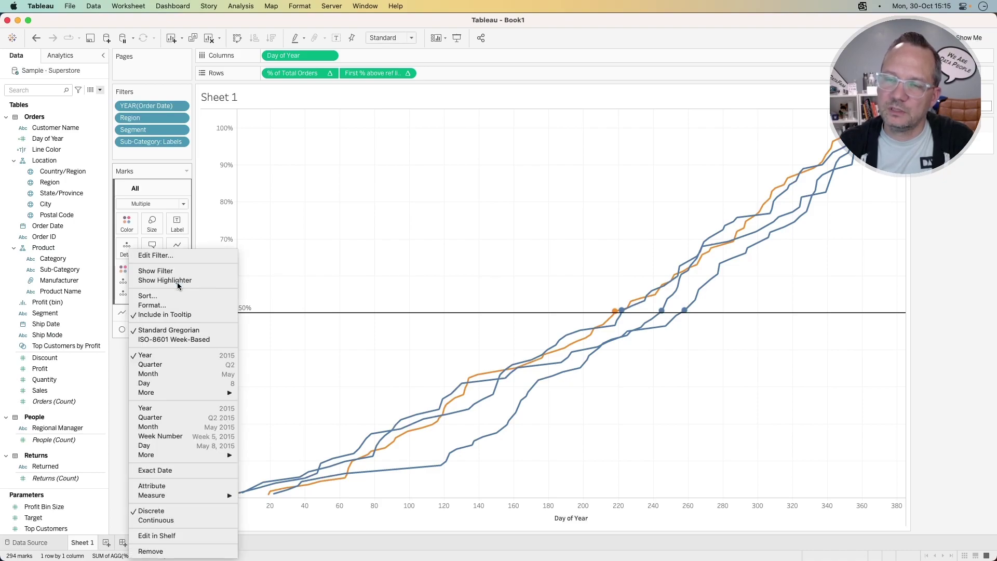
pyautogui.click(138, 242)
pyautogui.click(127, 222)
pyautogui.click(154, 256)
pyautogui.click(310, 218)
pyautogui.click(455, 285)
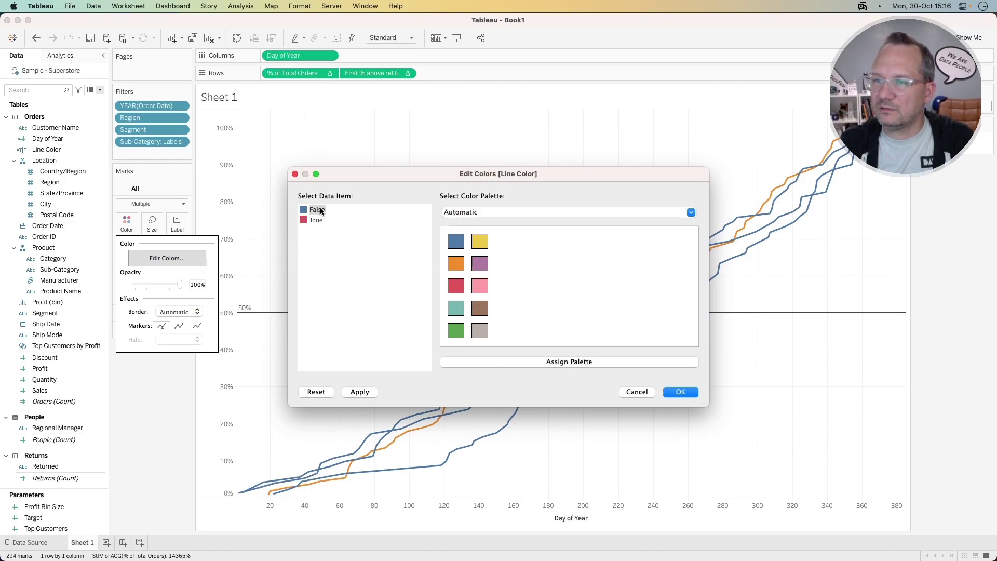
pyautogui.click(480, 330)
pyautogui.click(367, 392)
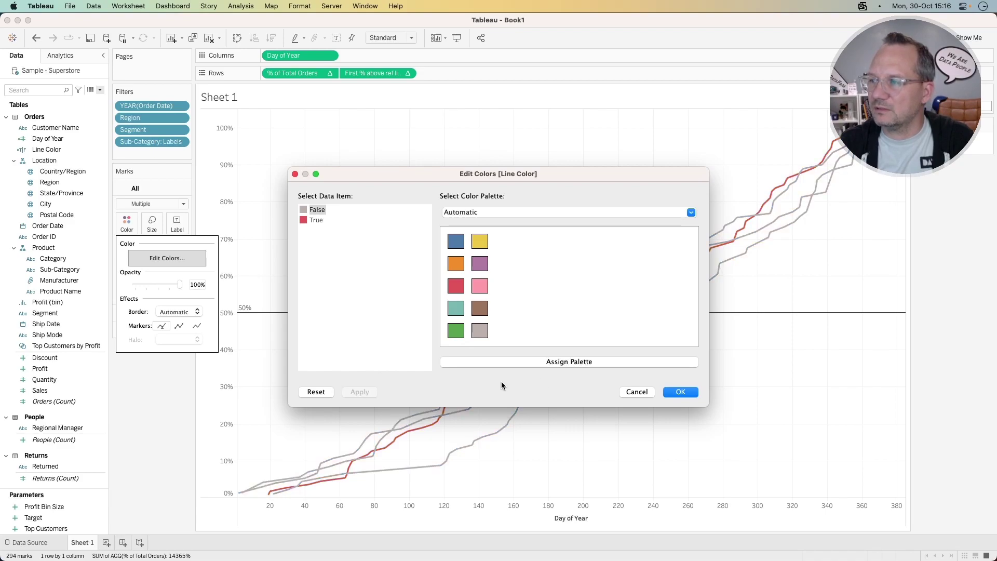
pyautogui.click(675, 392)
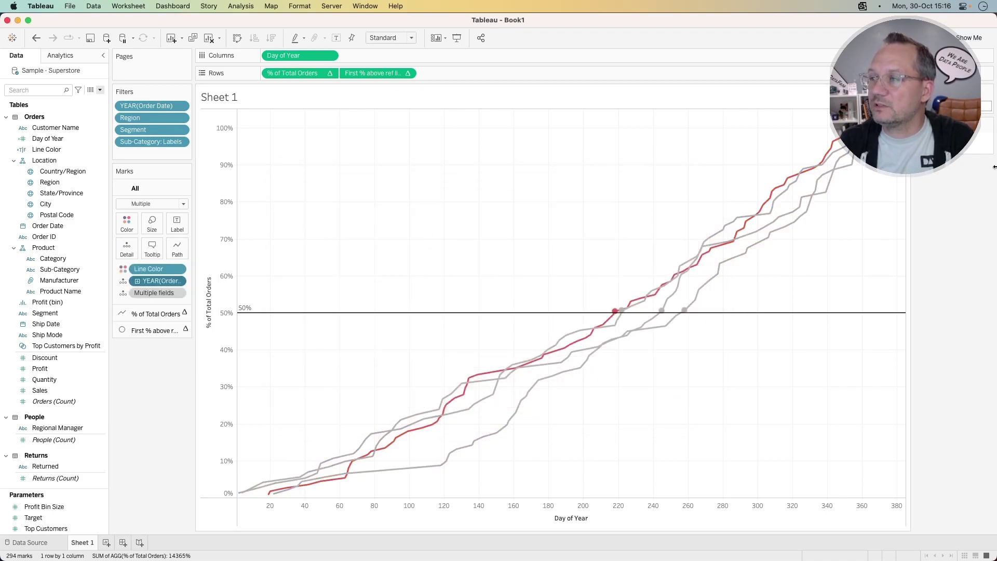
# Reorder the Line Color legend items so that True comes before False
pyautogui.click(981, 126)
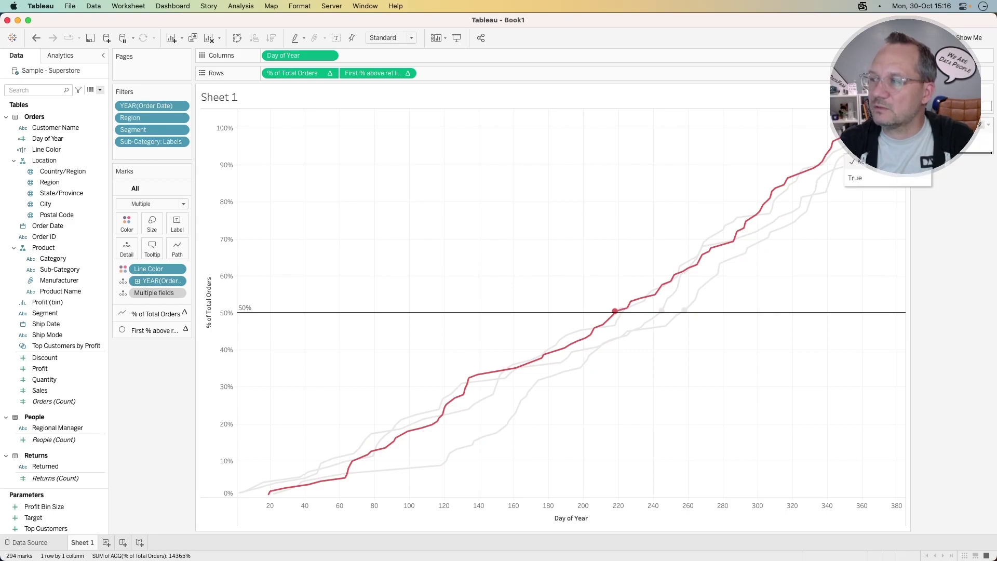
pyautogui.click(861, 161)
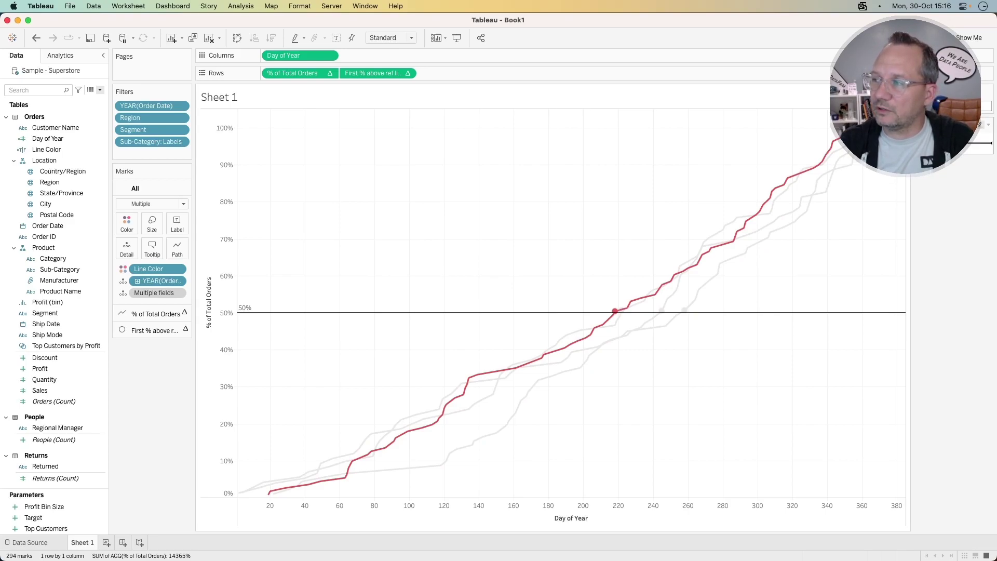
pyautogui.moveTo(929, 147); pyautogui.dragTo(929, 135)
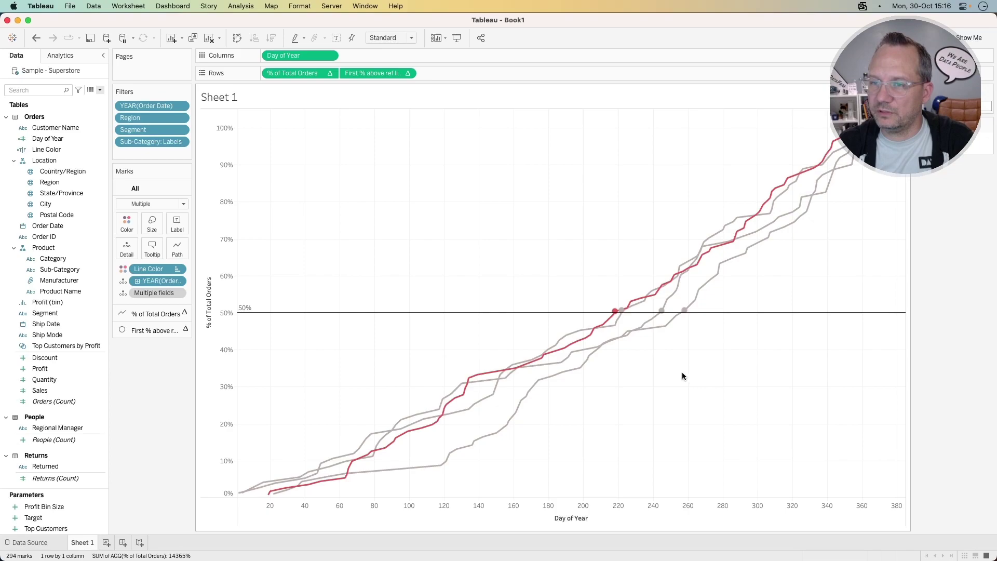
# Set the sheet's row divider and column divider pane borders to None
pyautogui.rightClick(438, 242)
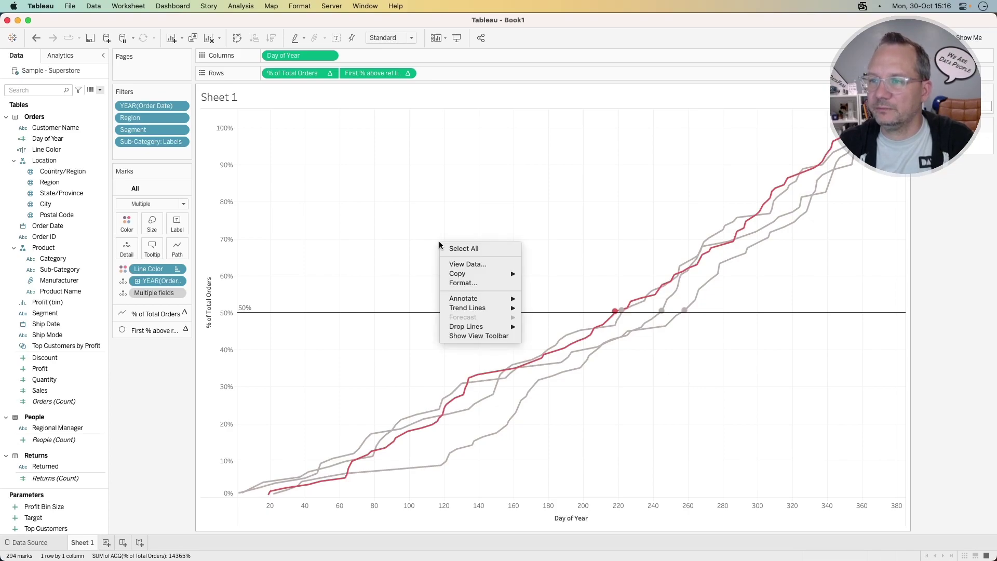
pyautogui.click(462, 283)
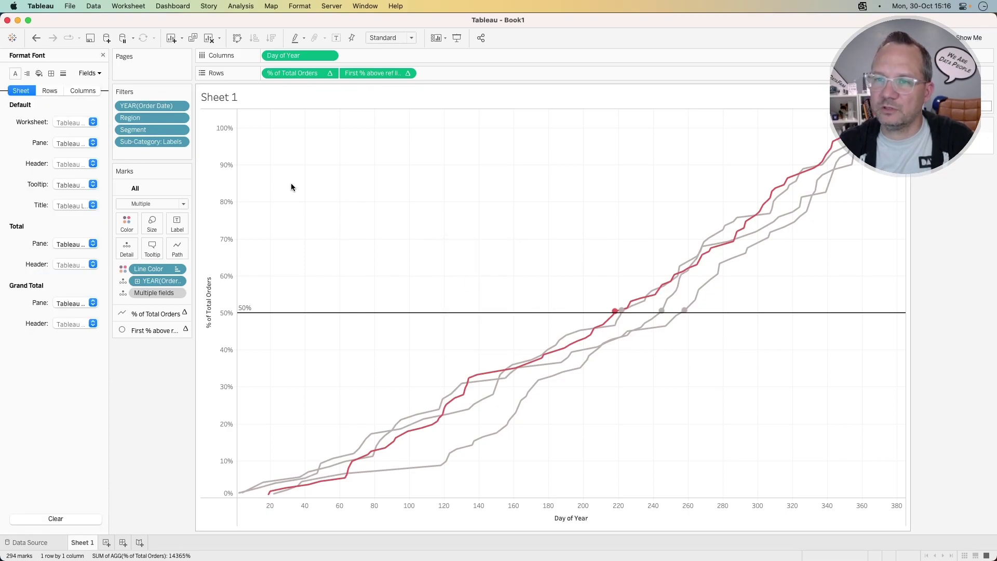
pyautogui.click(50, 73)
pyautogui.click(62, 317)
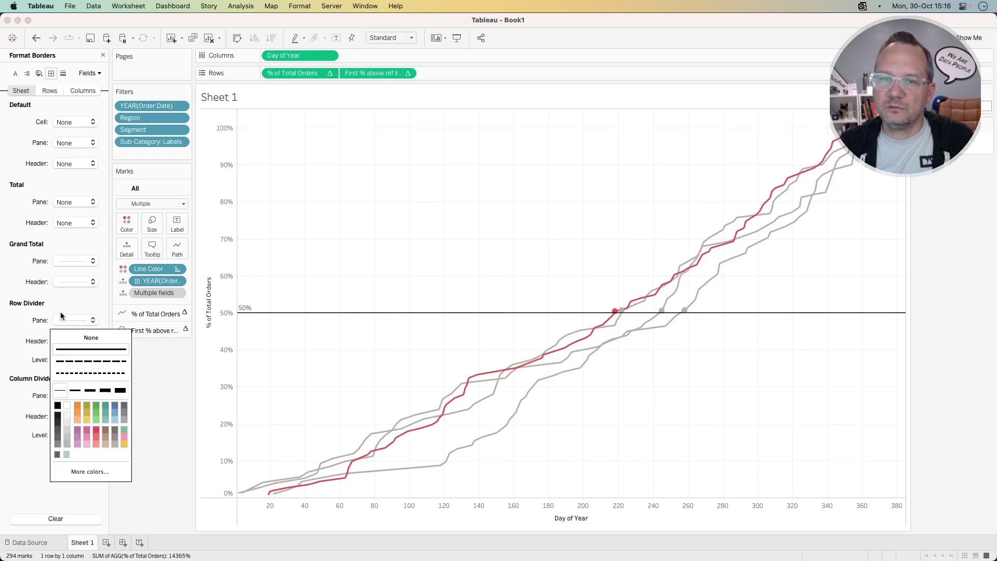
pyautogui.click(90, 337)
pyautogui.click(64, 395)
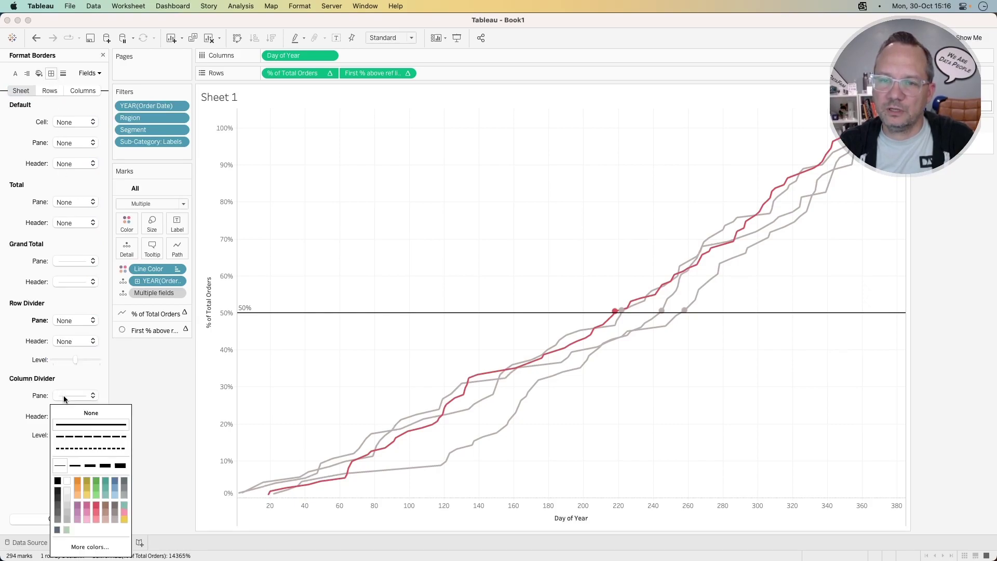
pyautogui.click(67, 412)
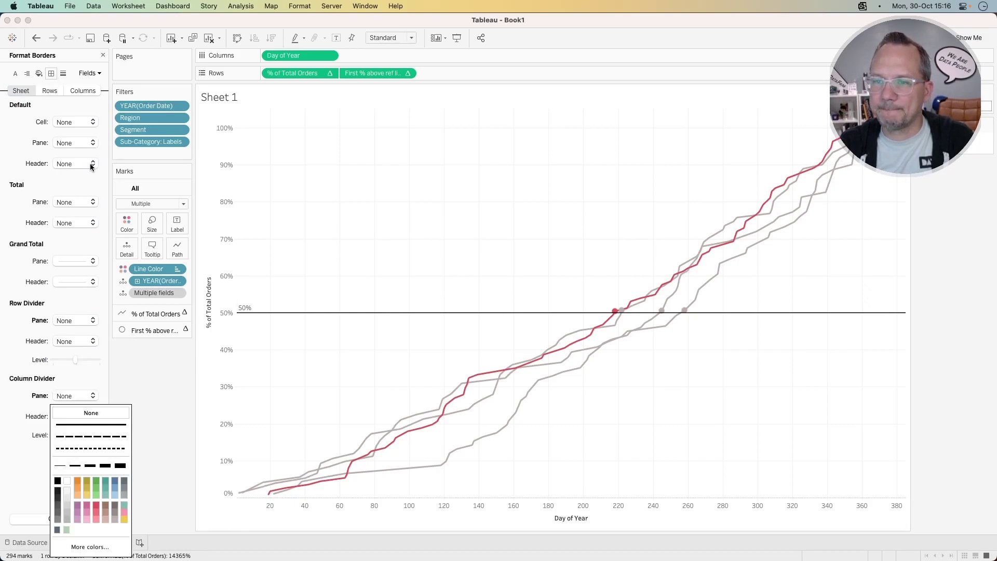
# Compare the column line formatting with the reference chart and set the columns' zero lines to None
pyautogui.click(83, 90)
pyautogui.click(63, 73)
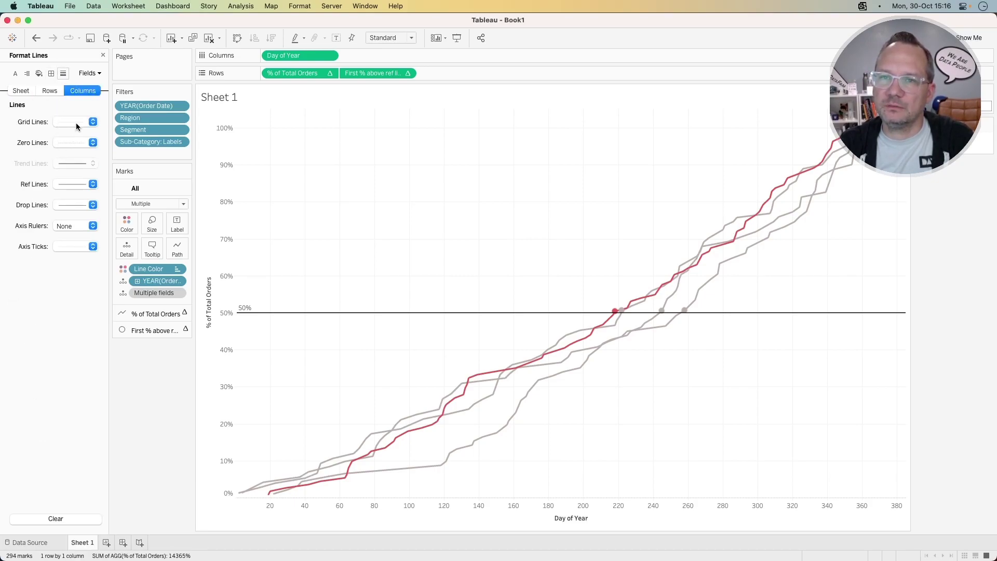
pyautogui.click(76, 122)
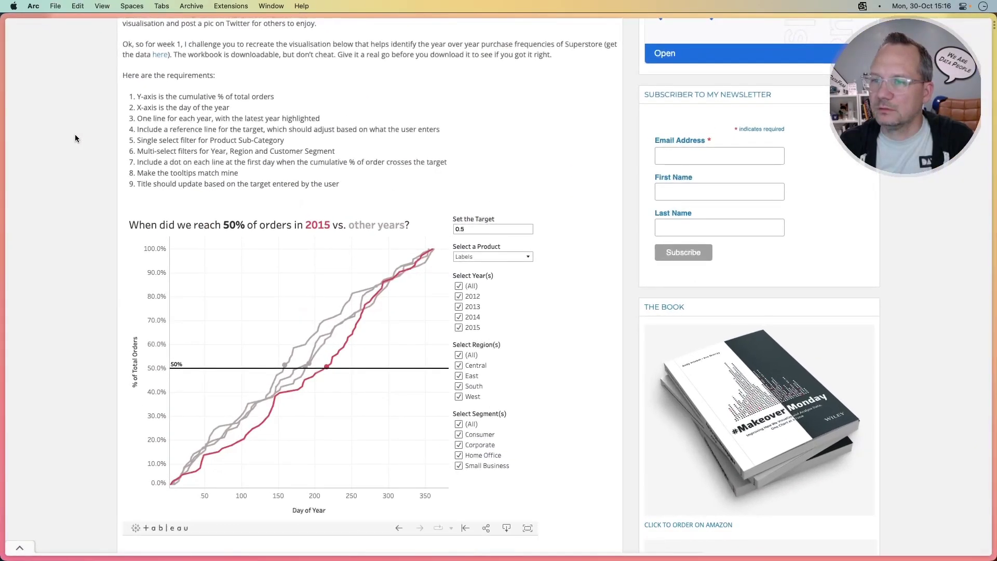
pyautogui.click(74, 138)
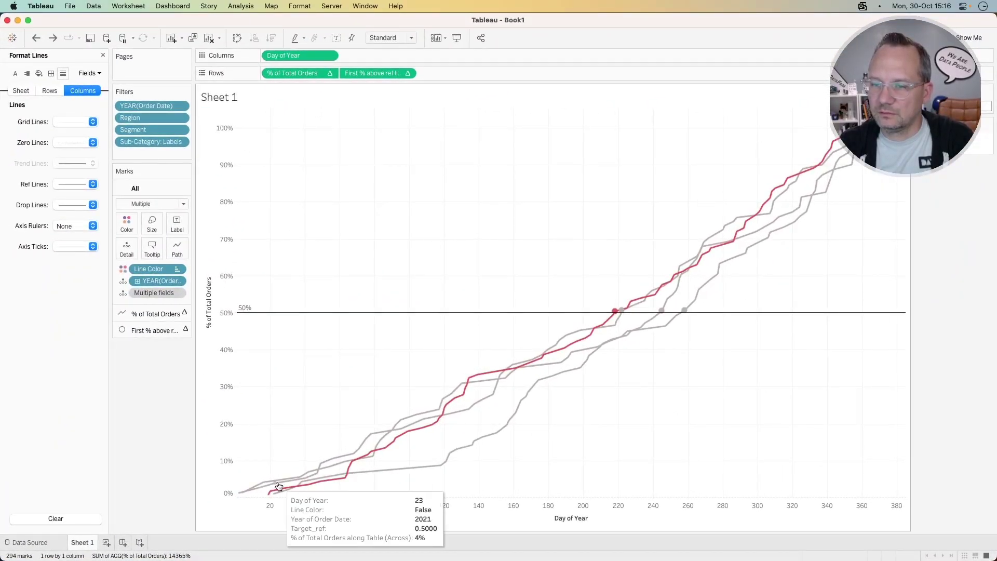
pyautogui.click(70, 143)
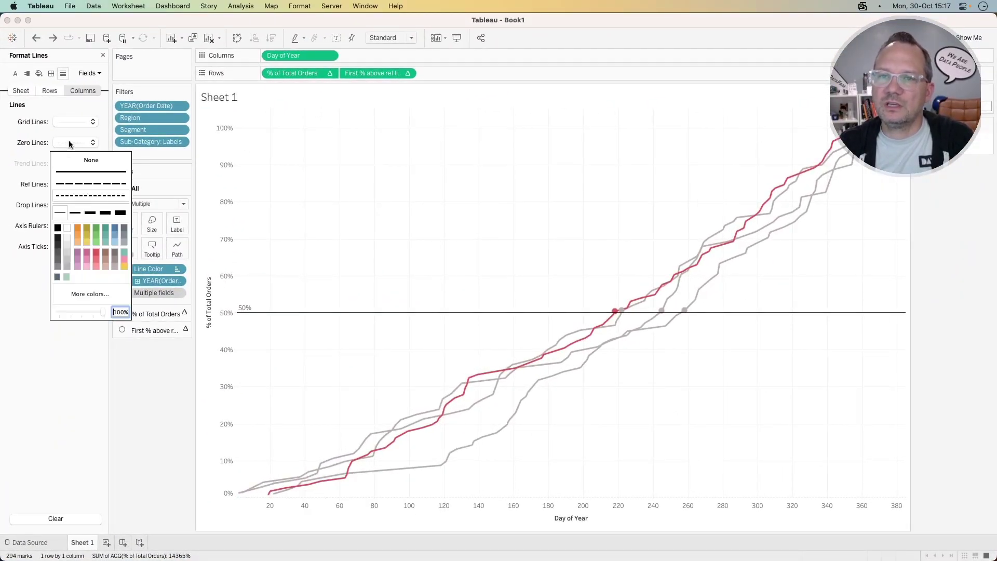
pyautogui.click(74, 165)
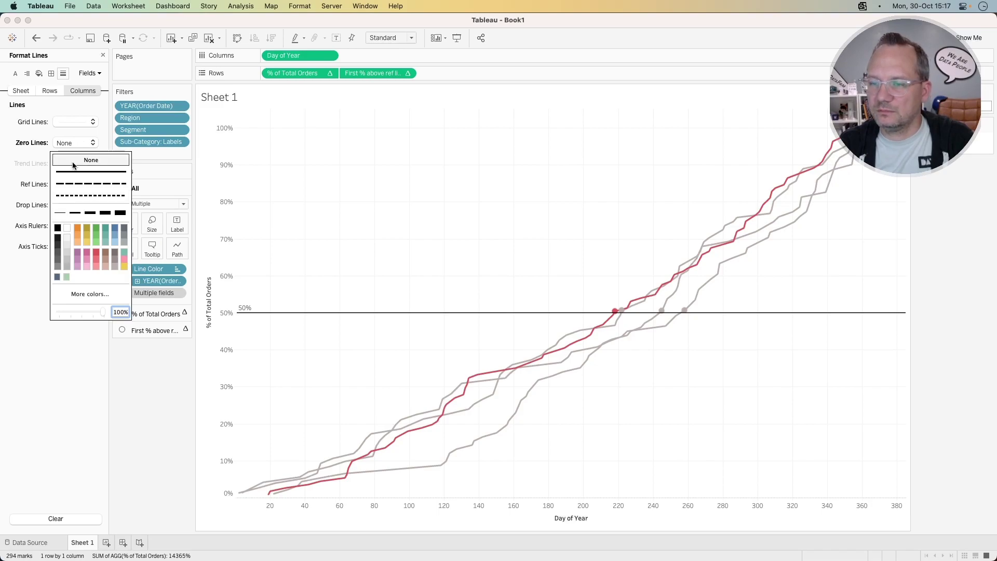
# Set the zero lines to None at the level of the whole sheet
pyautogui.click(21, 90)
pyautogui.click(73, 143)
pyautogui.click(75, 162)
pyautogui.click(126, 409)
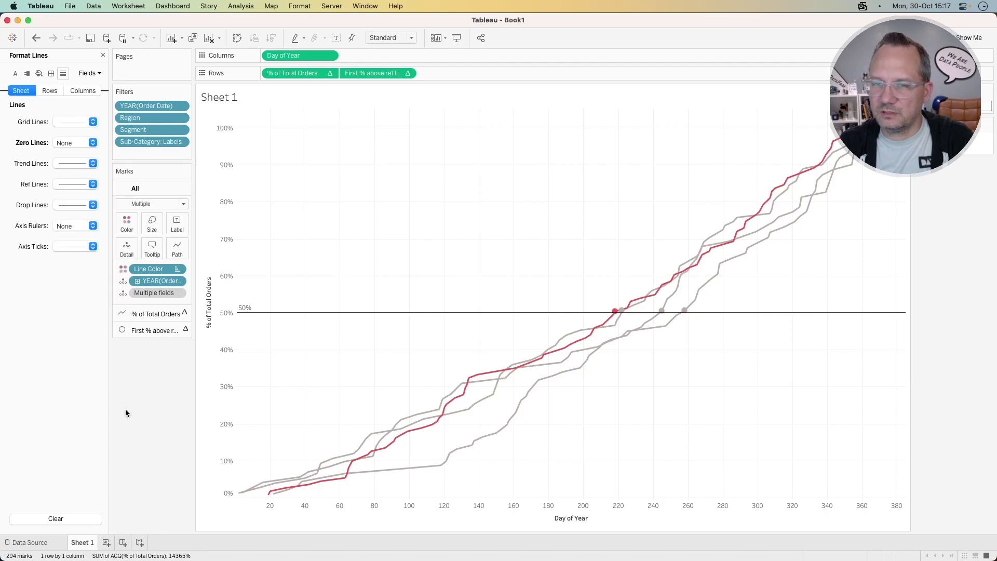
# Give the sheet's axis rulers a thin solid gray line and compare them with the reference chart
pyautogui.click(80, 121)
pyautogui.click(73, 153)
pyautogui.click(67, 226)
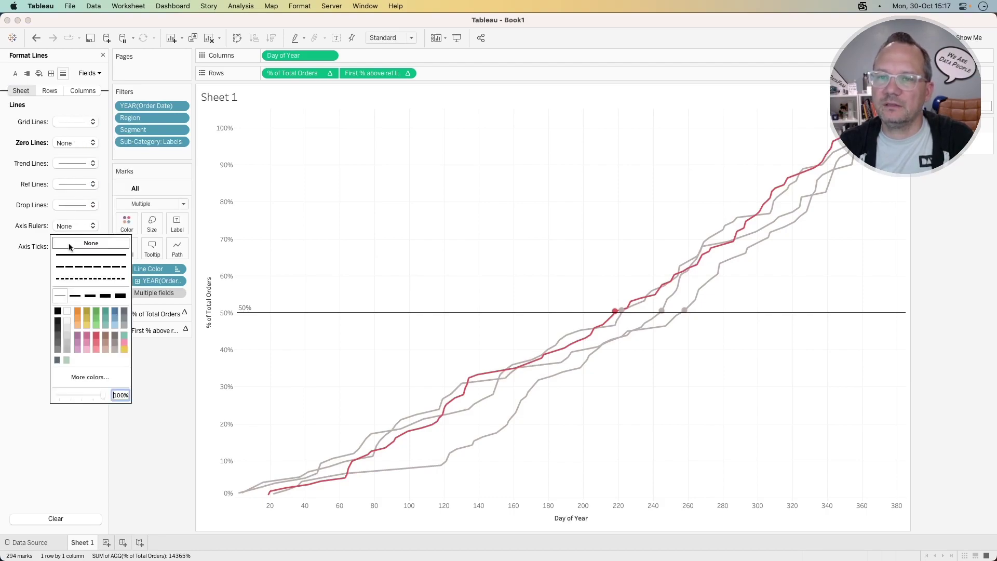
pyautogui.click(69, 255)
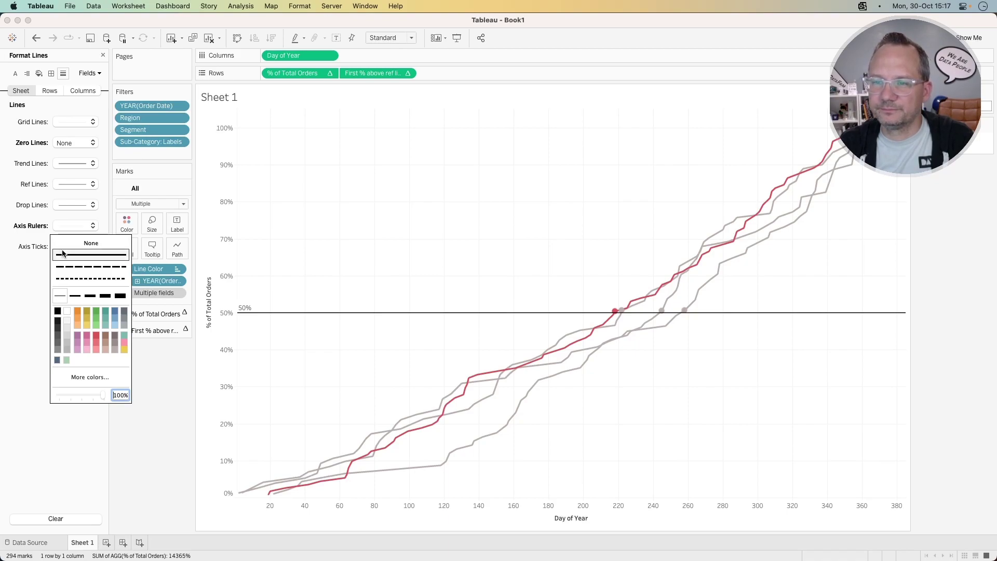
pyautogui.click(57, 310)
pyautogui.click(57, 350)
pyautogui.click(62, 351)
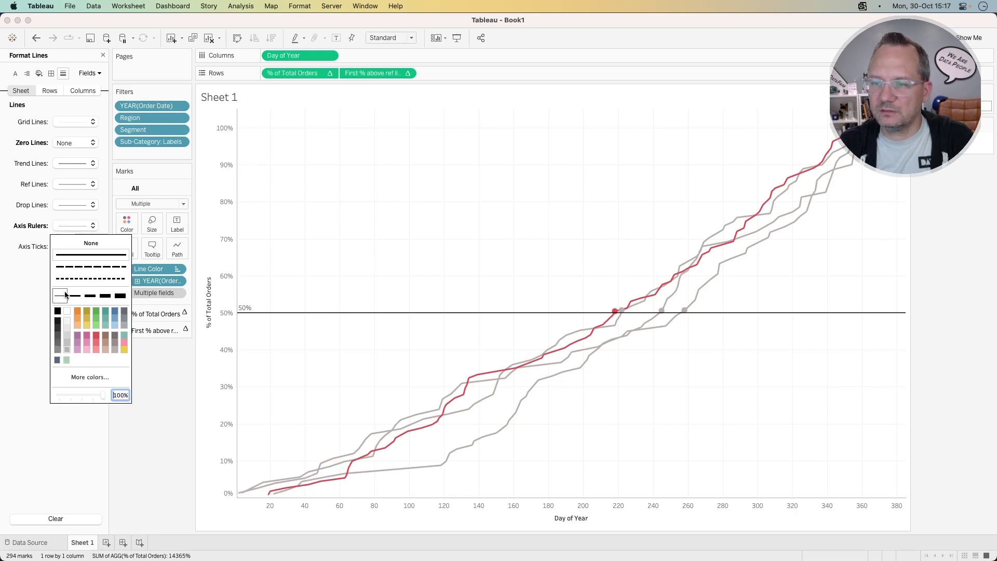
pyautogui.press('super+Tab')
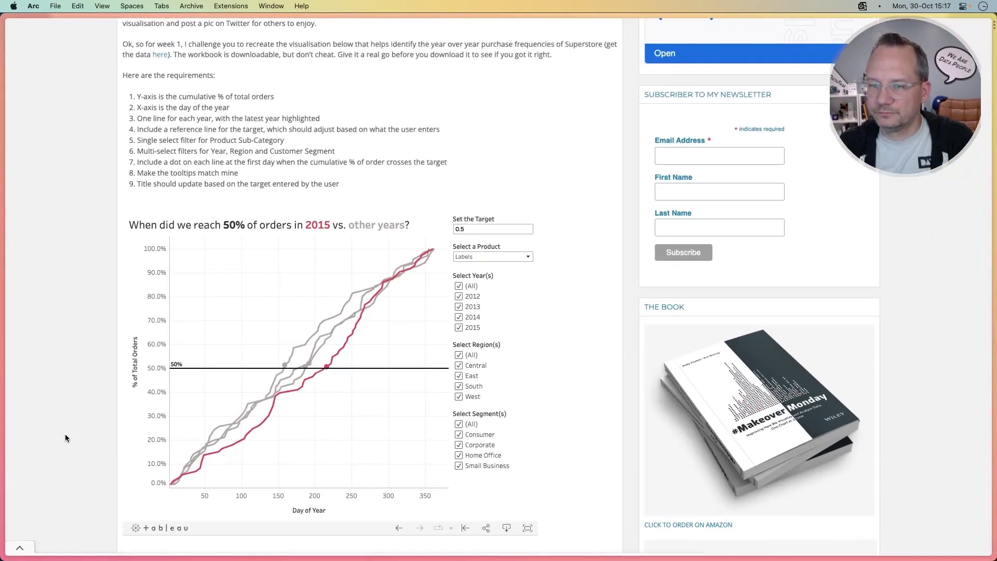
pyautogui.press('super+Tab')
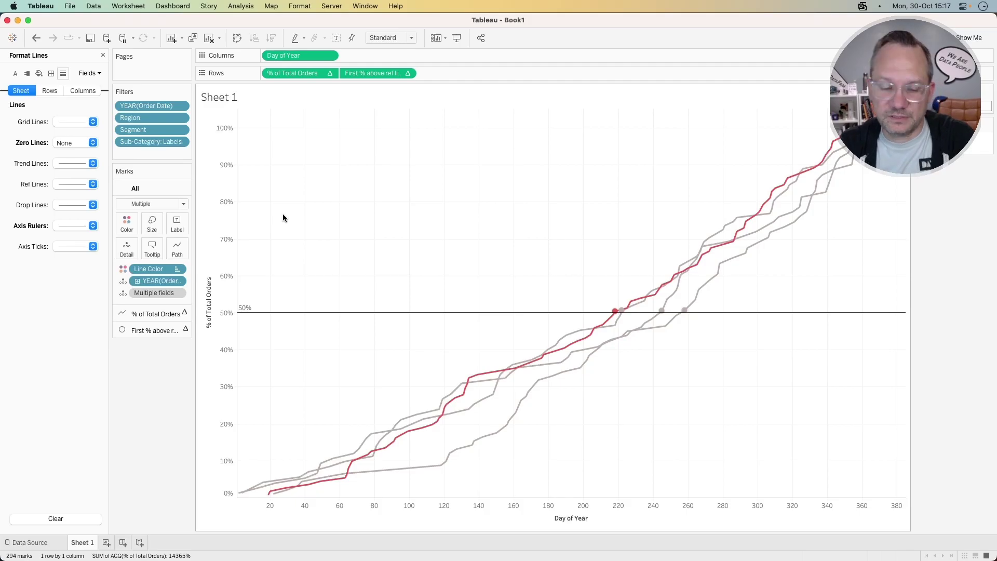
# Check the reference chart's tooltip and remove the Line Color and Year of Order Date lines from the tooltip for all marks
pyautogui.press('super+Tab')
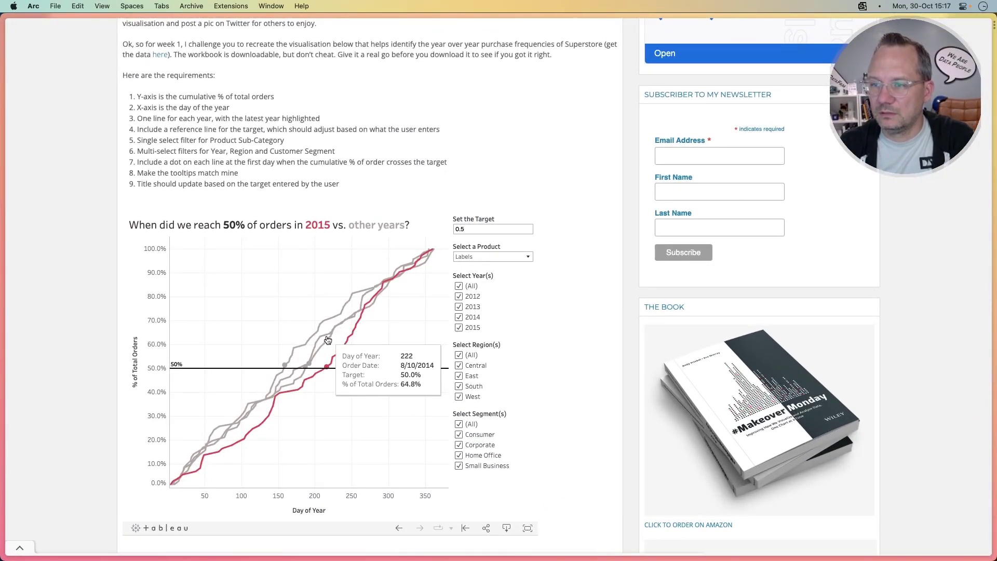
pyautogui.press('super+Tab')
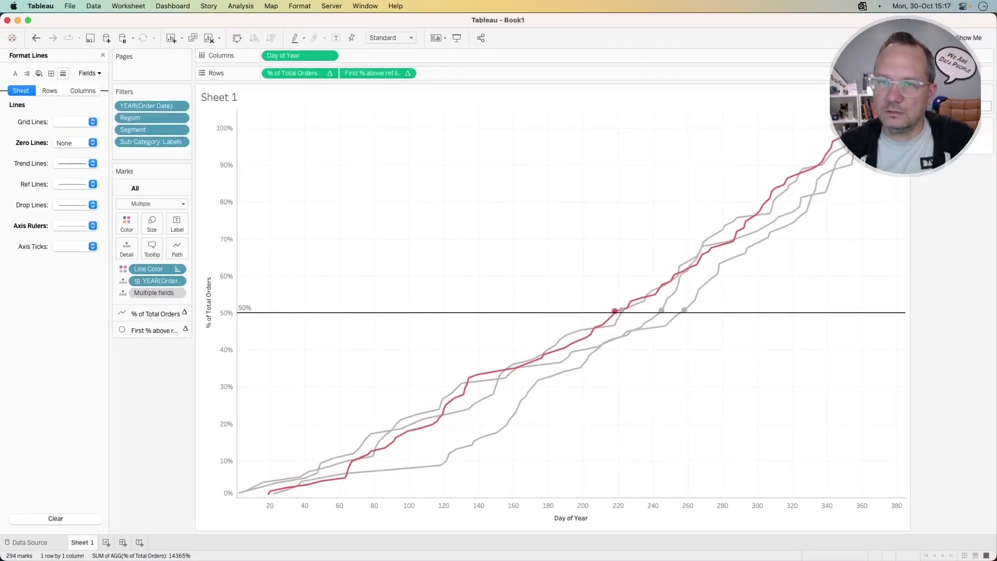
pyautogui.click(152, 248)
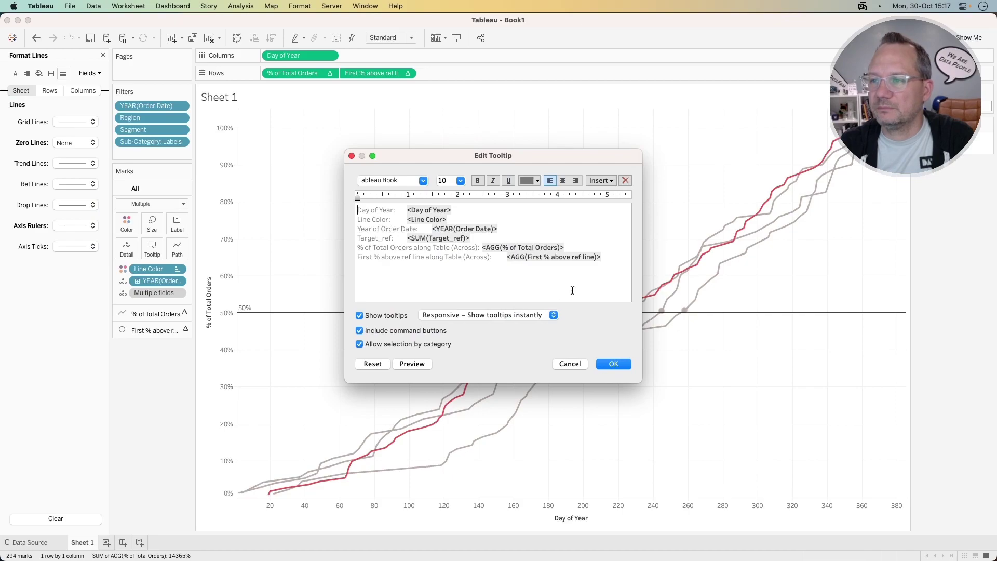
pyautogui.moveTo(611, 261); pyautogui.dragTo(348, 172)
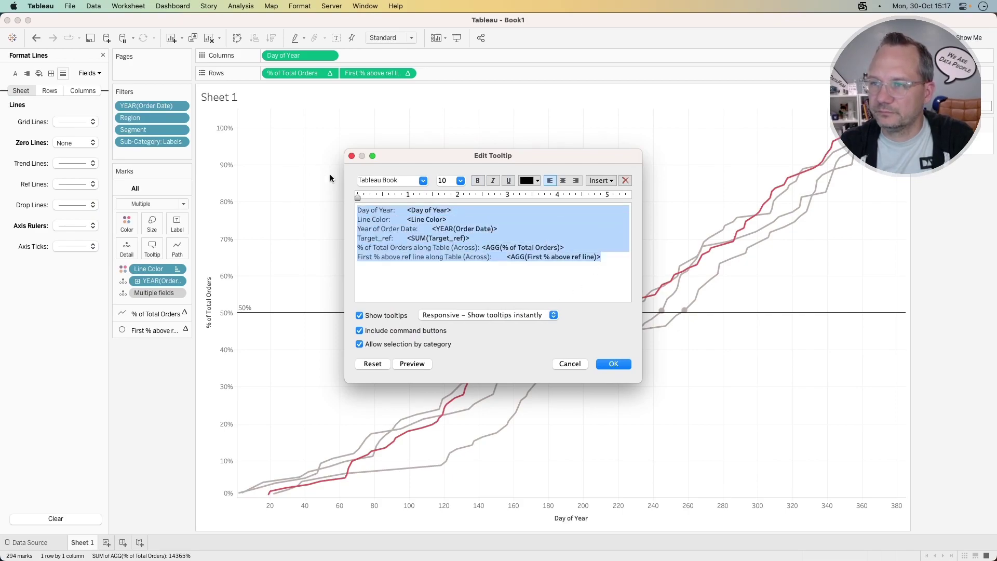
pyautogui.moveTo(484, 221); pyautogui.dragTo(312, 221)
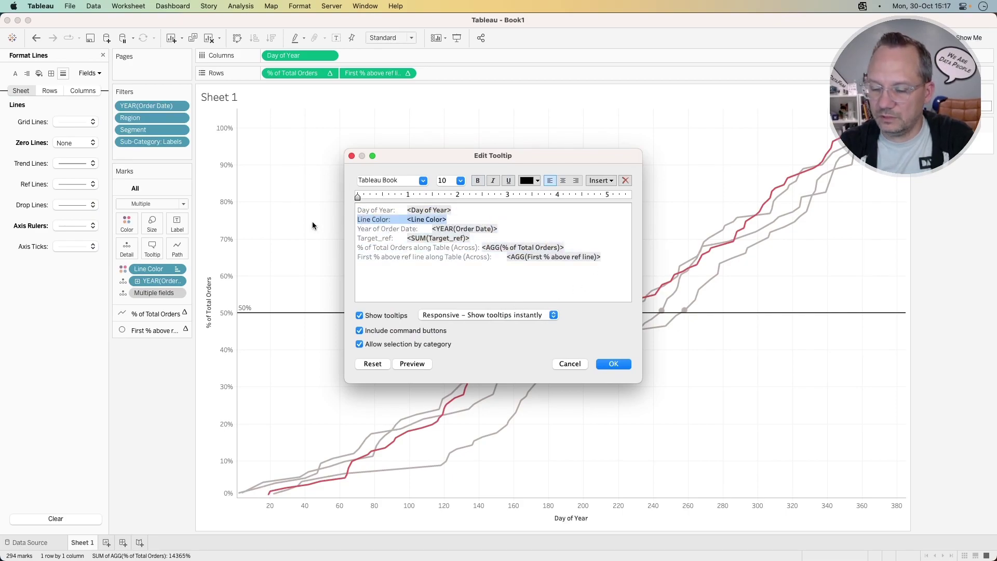
pyautogui.press('BackSpace')
pyautogui.press('BackSpace')
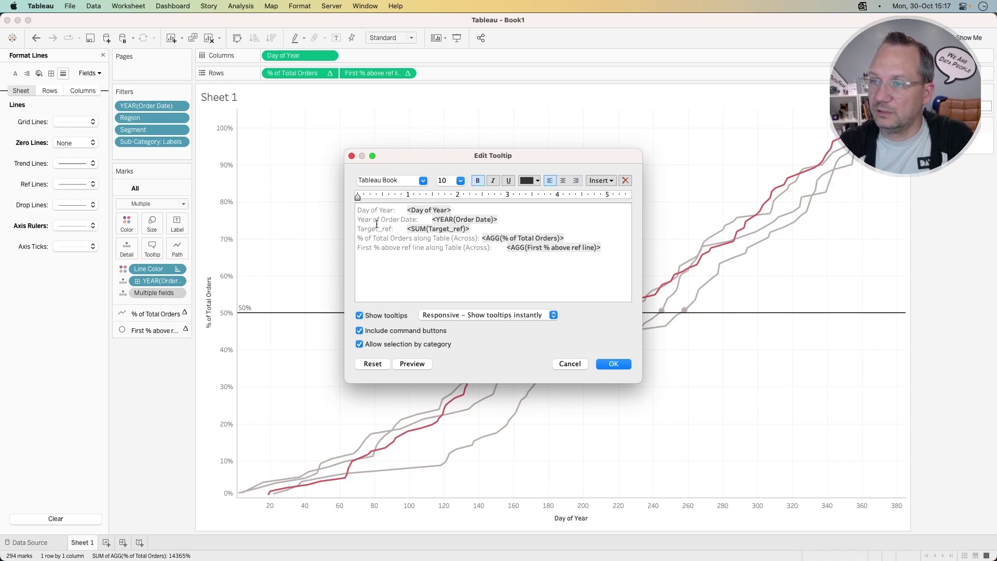
pyautogui.moveTo(511, 218); pyautogui.dragTo(326, 216)
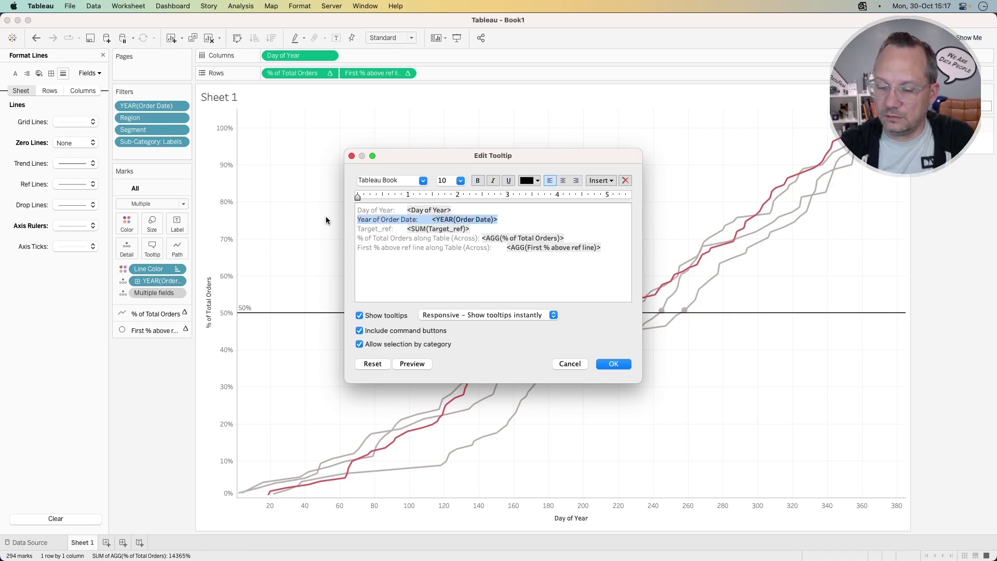
pyautogui.press('BackSpace')
pyautogui.press('BackSpace')
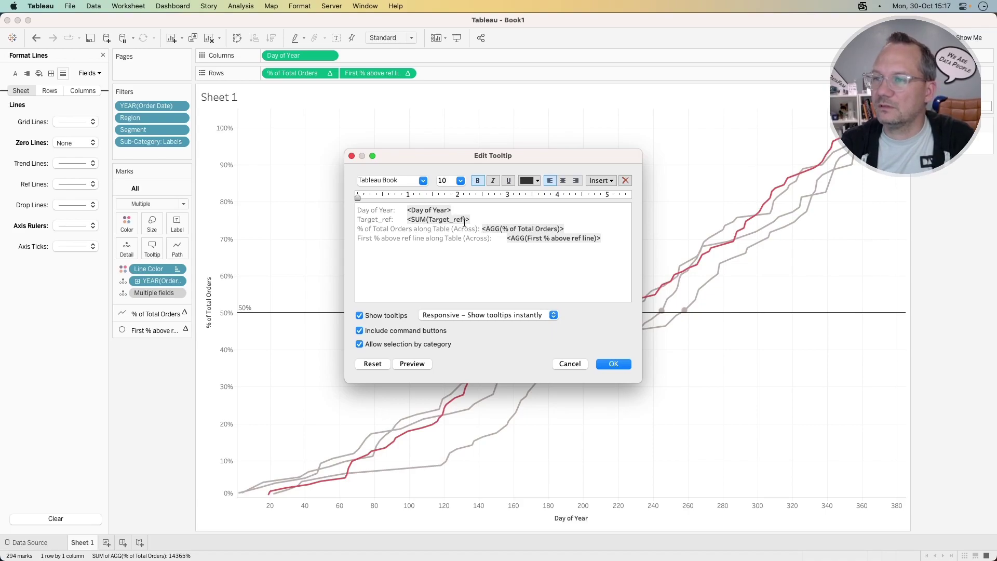
# Rename the tooltip's Target_ref label to Target, remove the First % above ref line row, and apply the tooltip
pyautogui.click(392, 219)
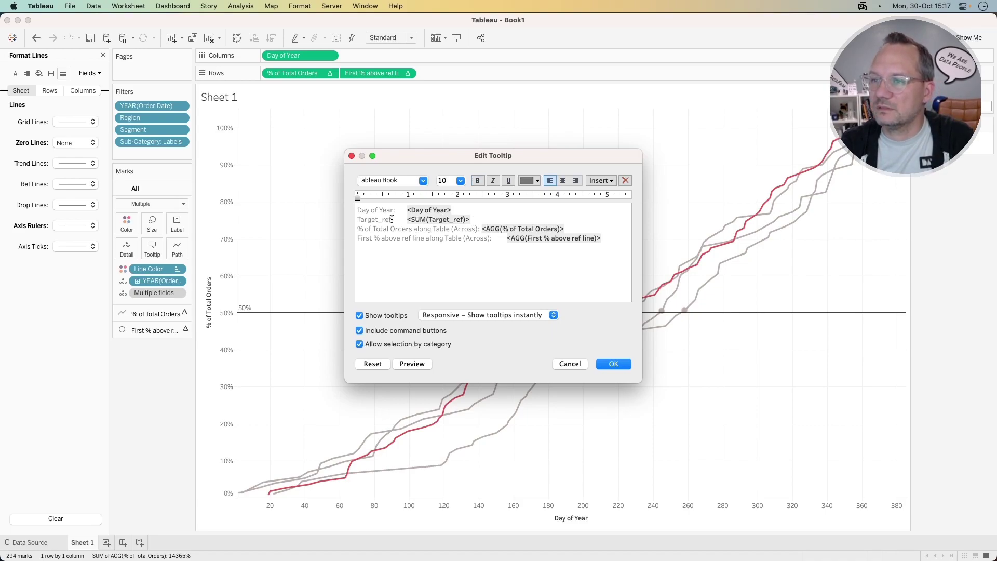
pyautogui.press('BackSpace')
pyautogui.press('BackSpace')
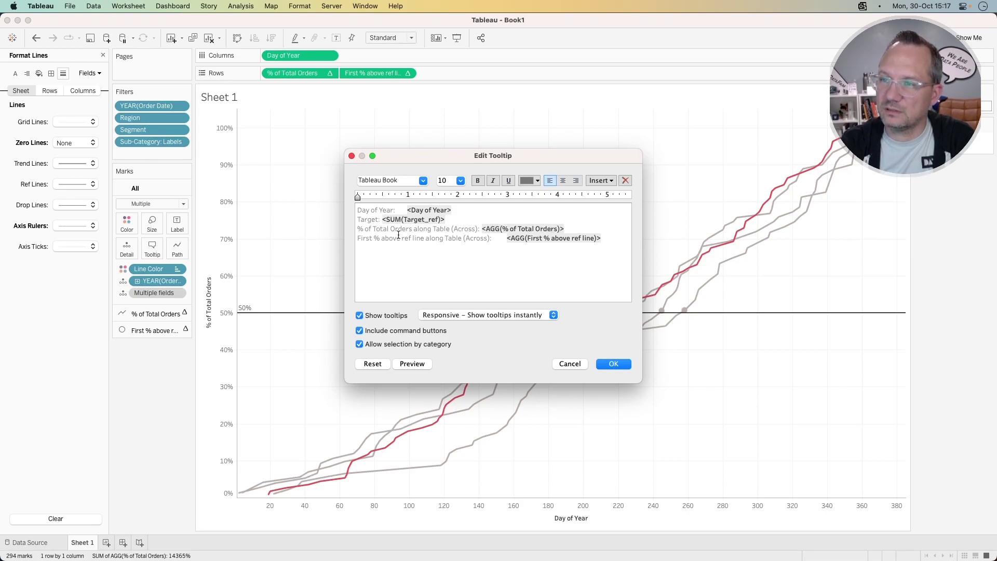
pyautogui.write(':')
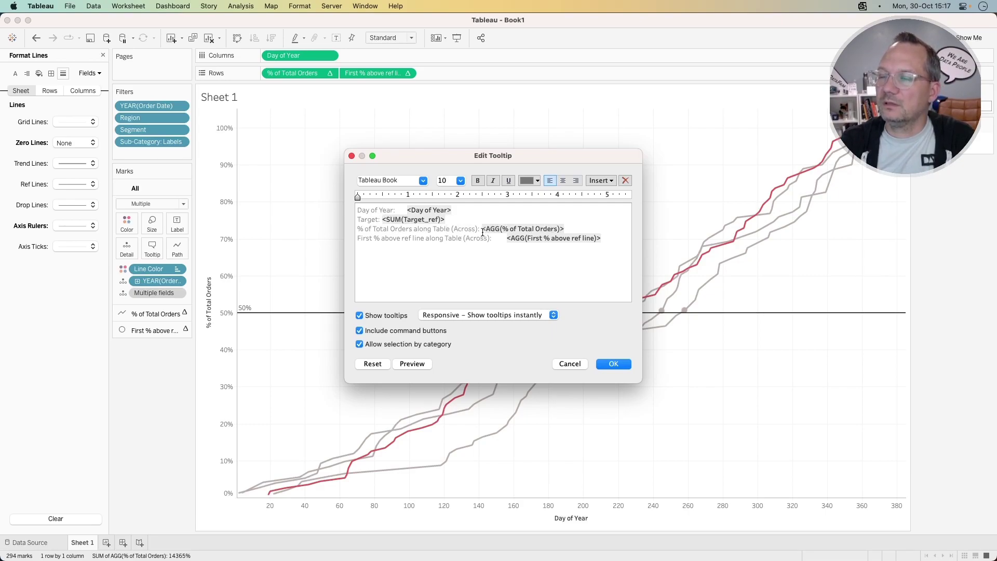
pyautogui.moveTo(601, 238); pyautogui.dragTo(325, 242)
pyautogui.press('BackSpace')
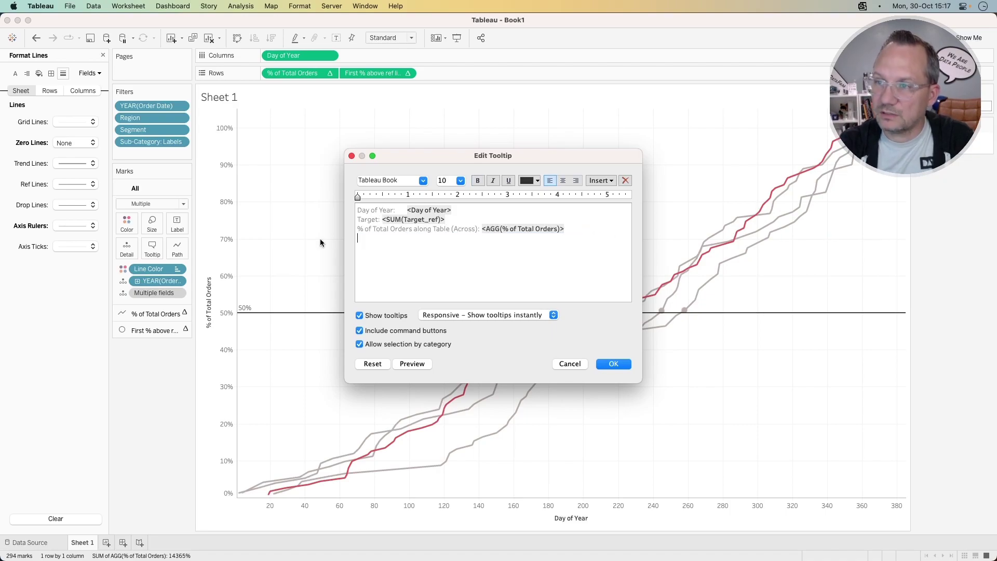
pyautogui.click(610, 363)
pyautogui.moveTo(625, 338)
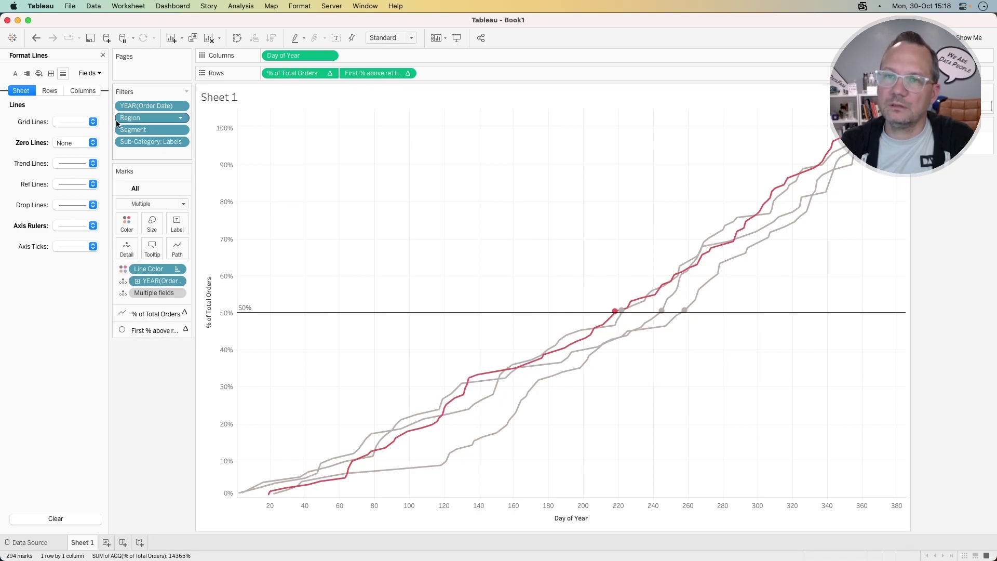
# Set the default number format of the Target_ref field to Percentage with 0 decimal places
pyautogui.click(103, 55)
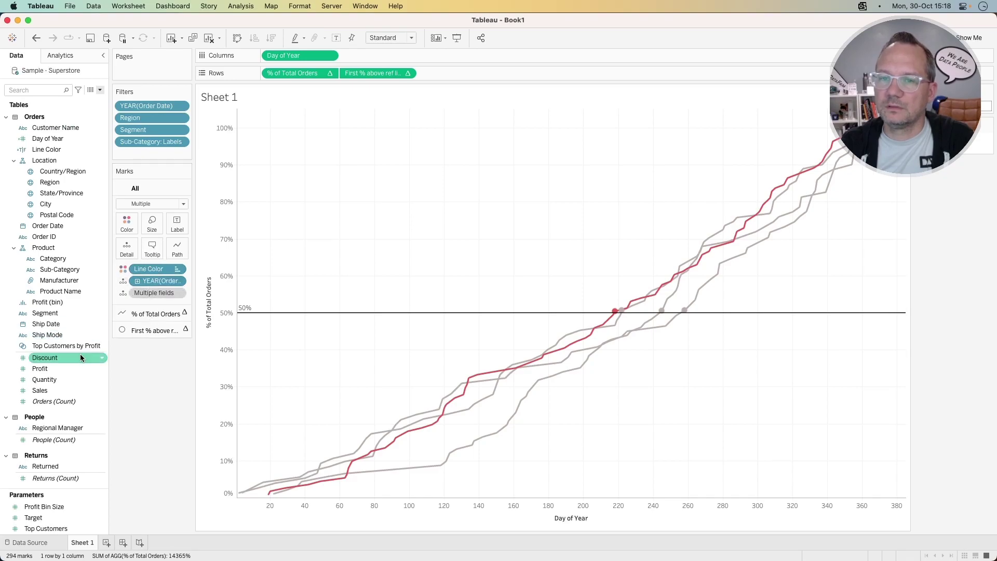
pyautogui.scroll(-3, 53, 477)
pyautogui.scroll(3, 53, 476)
pyautogui.scroll(-4, 53, 477)
pyautogui.rightClick(50, 440)
pyautogui.moveTo(111, 362)
pyautogui.click(179, 380)
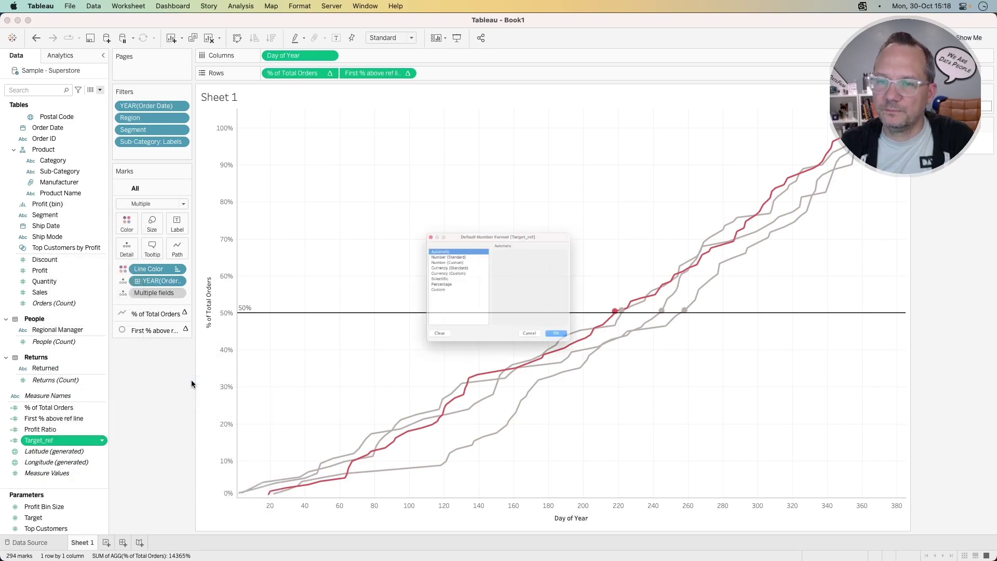
pyautogui.click(423, 283)
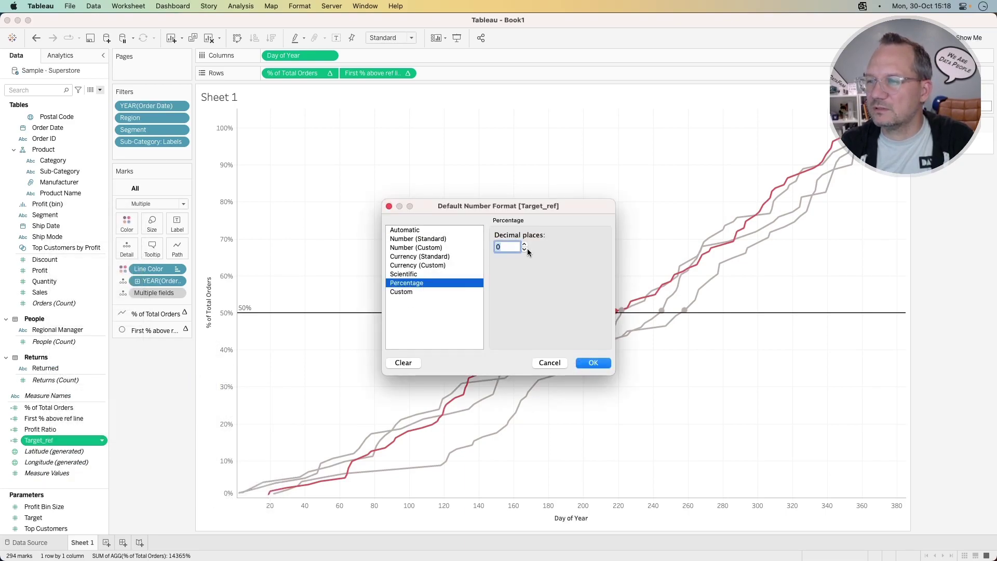
pyautogui.click(587, 362)
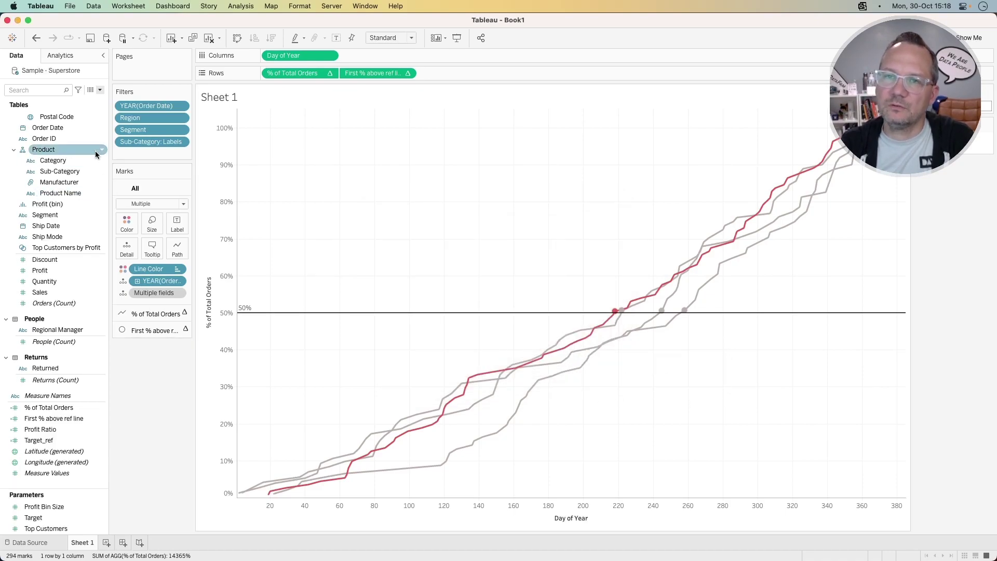
# Add Order Date to the tooltip for all marks and insert an empty line below Day of Year in the tooltip text
pyautogui.scroll(3, 77, 192)
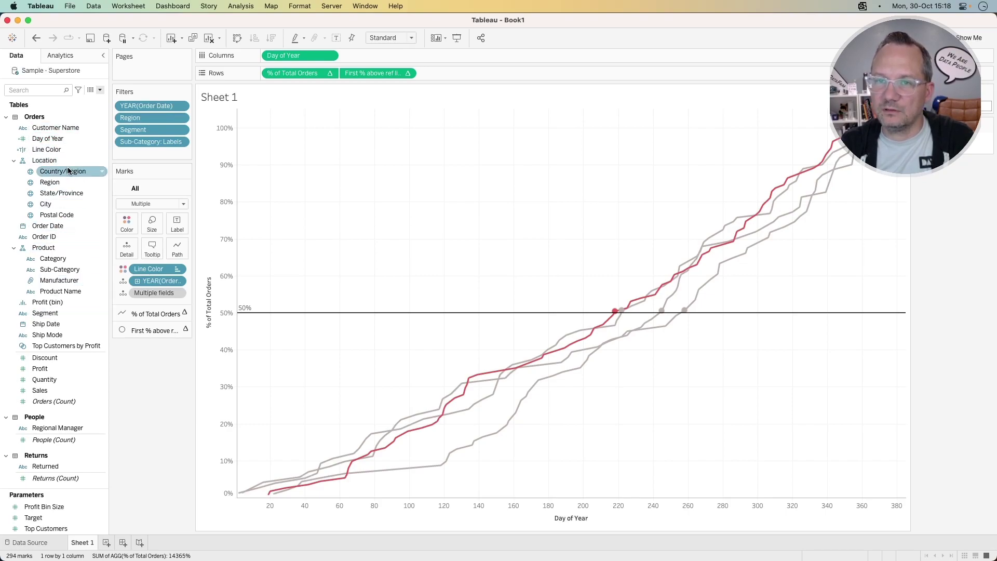
pyautogui.moveTo(52, 227); pyautogui.dragTo(149, 253)
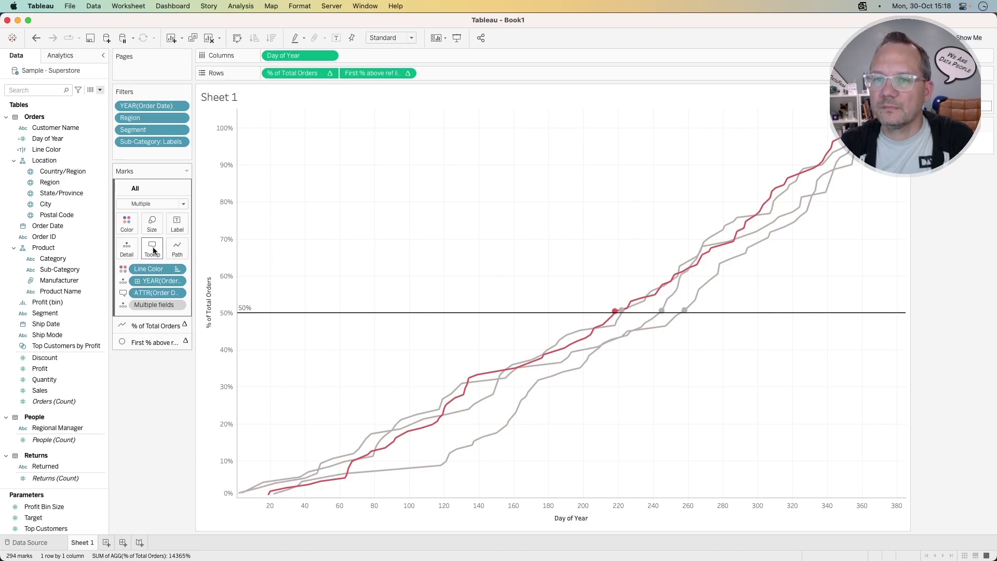
pyautogui.click(153, 250)
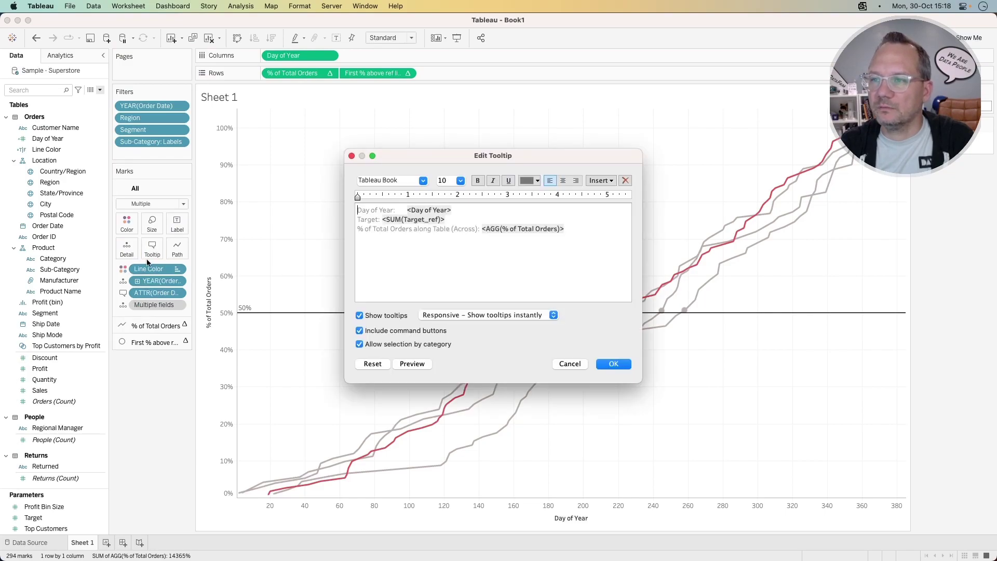
pyautogui.click(479, 218)
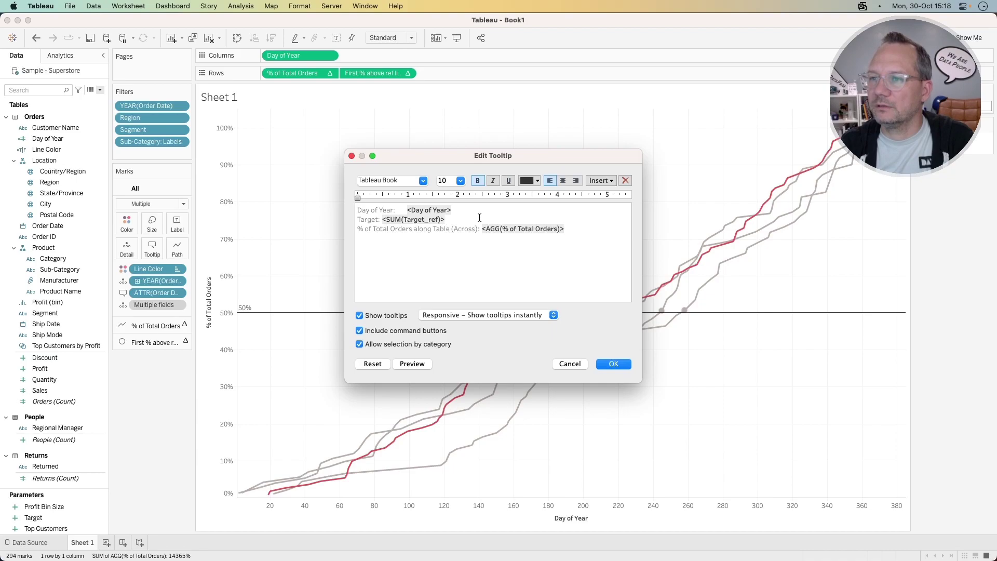
pyautogui.press('Return')
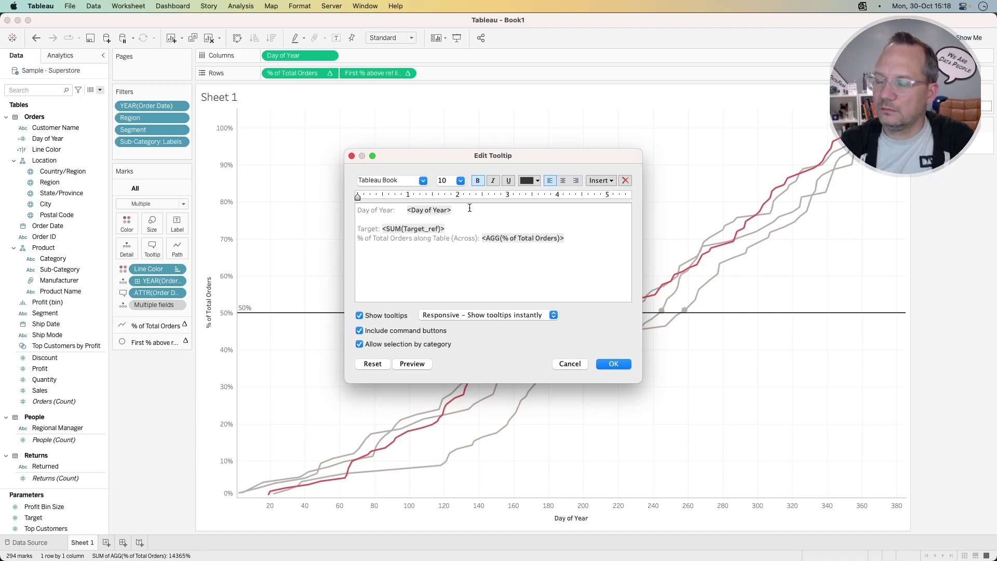
pyautogui.write('date')
pyautogui.press('BackSpace')
pyautogui.press('BackSpace')
pyautogui.press('BackSpace')
pyautogui.press('BackSpace')
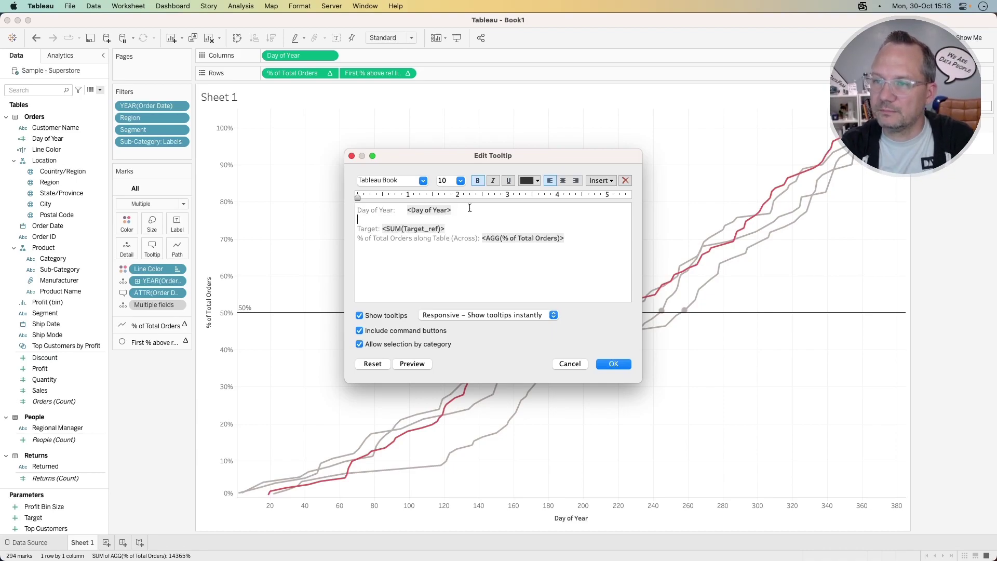
# Copy the Day of Year line into the empty tooltip line and change the copy's label to Date
pyautogui.moveTo(471, 212); pyautogui.dragTo(329, 209)
pyautogui.press('super+c')
pyautogui.click(368, 219)
pyautogui.press('super+v')
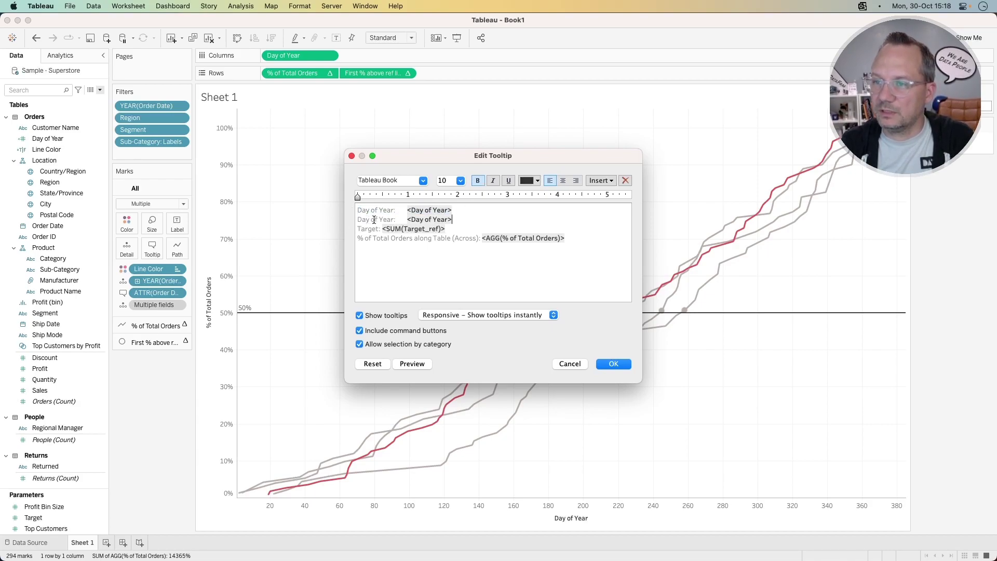
pyautogui.moveTo(395, 219); pyautogui.dragTo(367, 220)
pyautogui.click(373, 219)
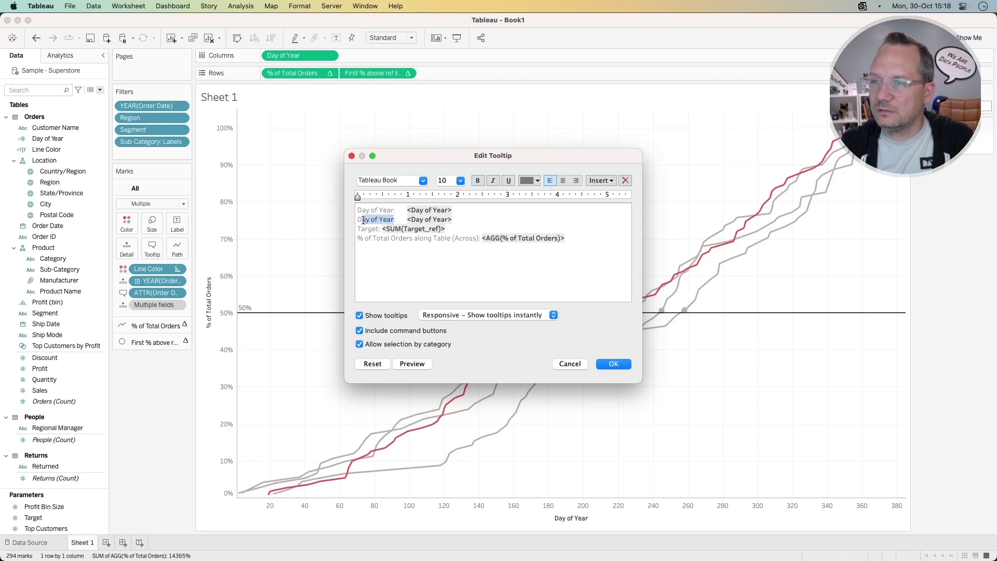
pyautogui.write('ate')
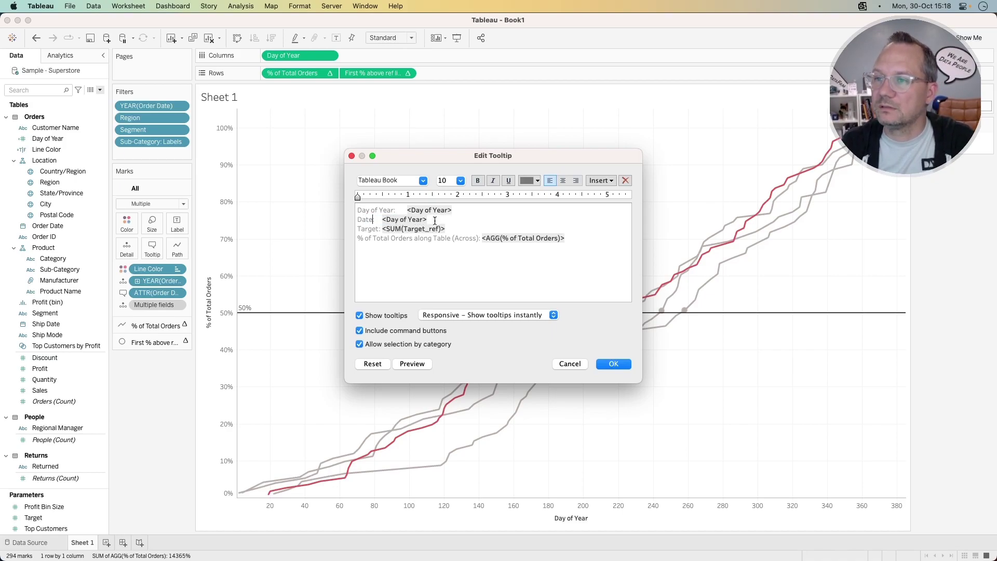
# Try to replace the Date line's field with ATTR(Order Date), and put the copied bold Day of Year field back
pyautogui.moveTo(430, 220); pyautogui.dragTo(383, 219)
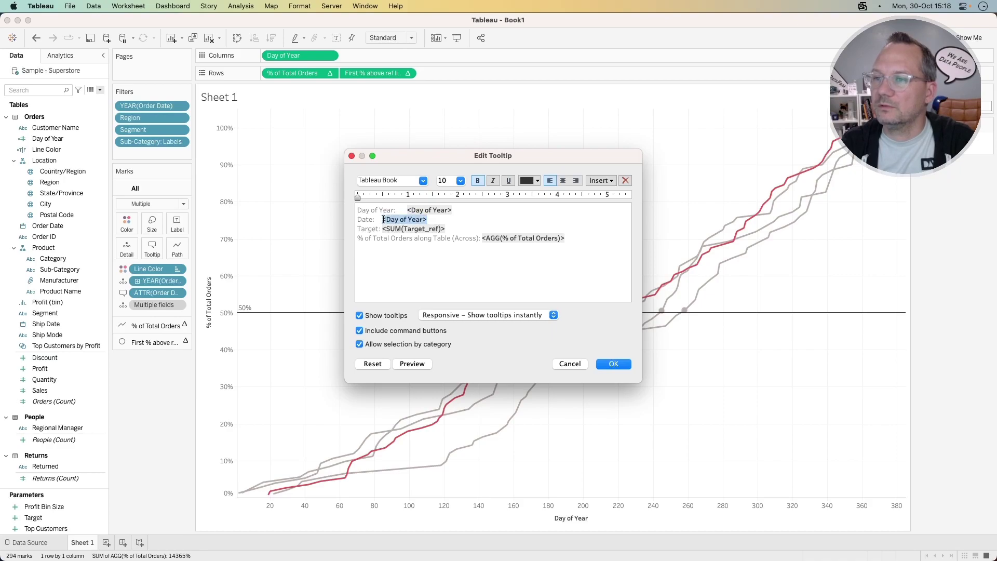
pyautogui.click(596, 182)
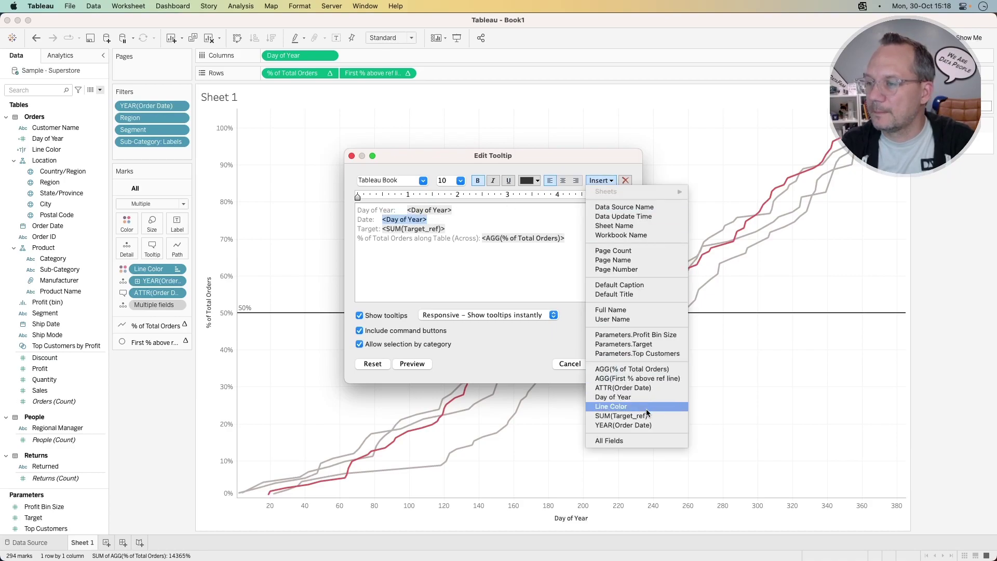
pyautogui.click(646, 389)
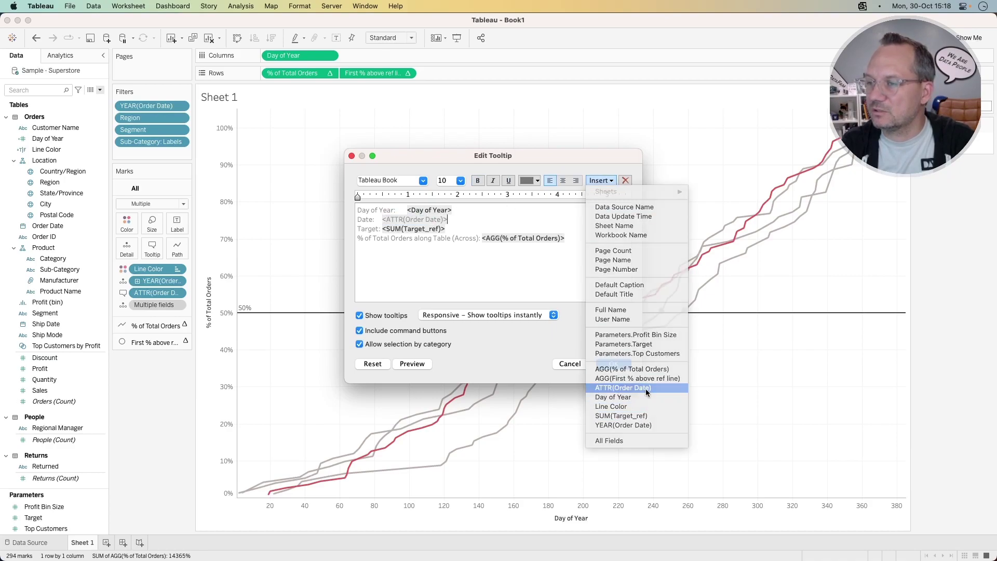
pyautogui.doubleClick(431, 220)
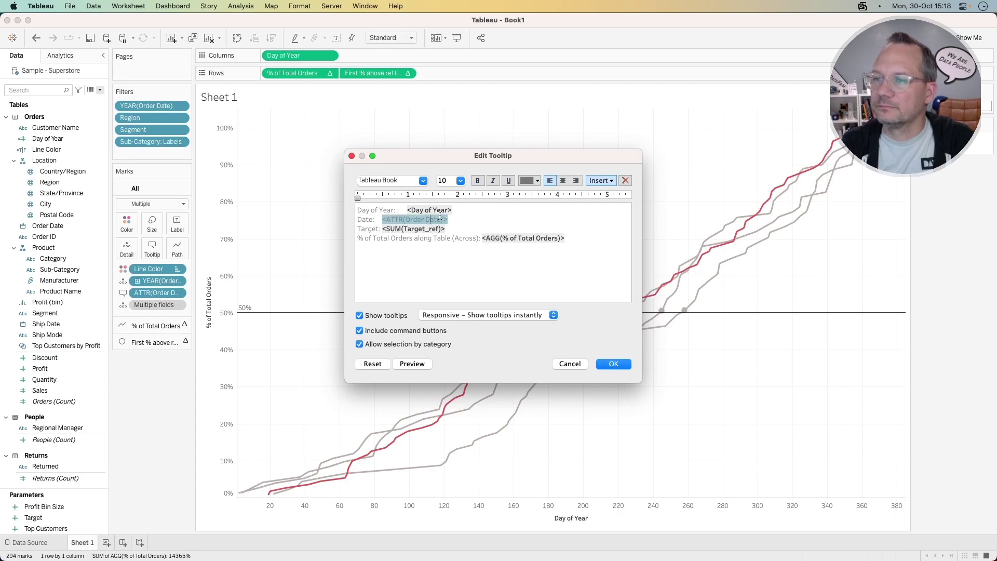
pyautogui.press('super+v')
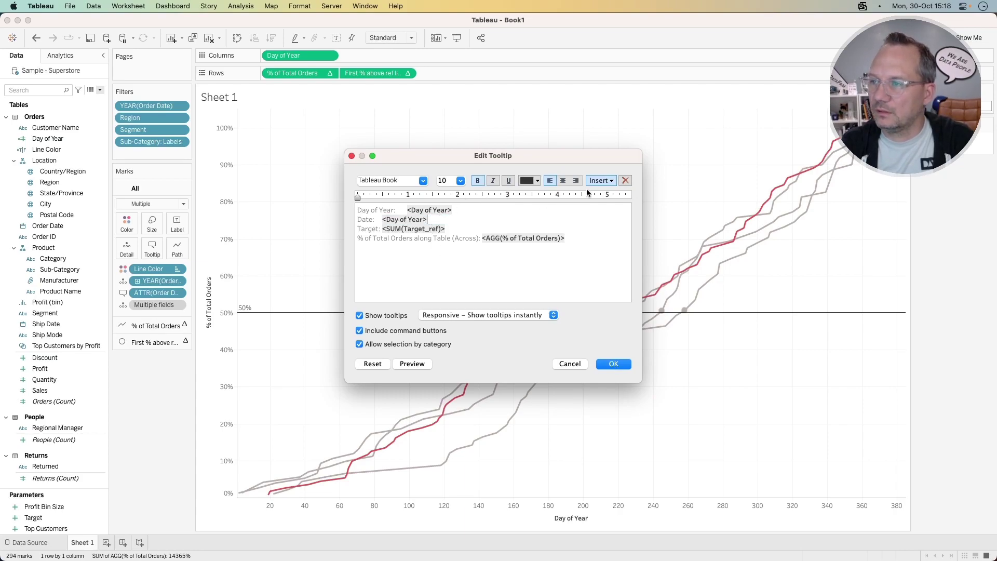
# Insert ATTR(Order Date) in bold on the tooltip's Date line, remove the Day of Year field there, and apply the tooltip
pyautogui.click(600, 180)
pyautogui.click(615, 377)
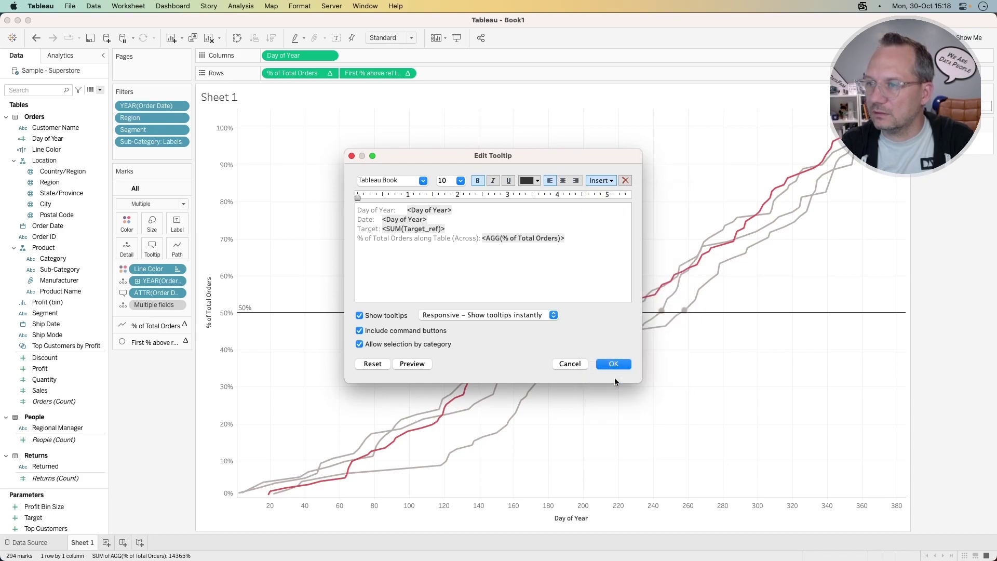
pyautogui.click(600, 180)
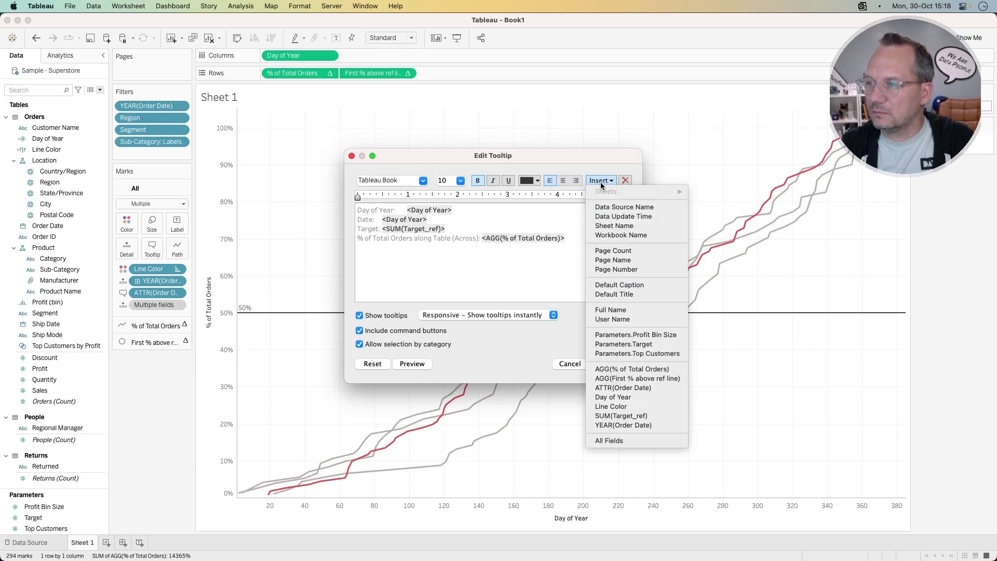
pyautogui.click(628, 390)
pyautogui.moveTo(429, 217); pyautogui.dragTo(381, 219)
pyautogui.press('BackSpace')
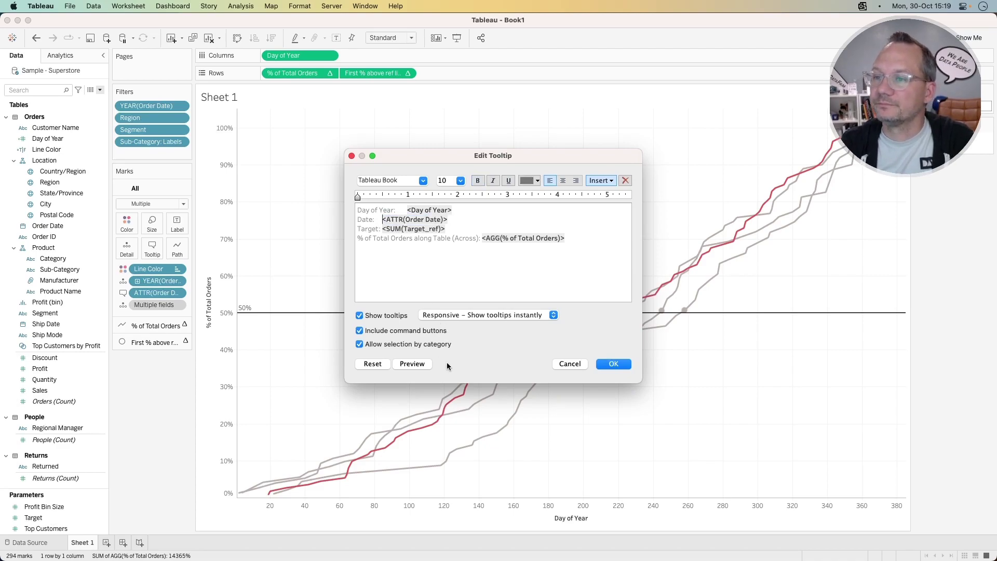
pyautogui.click(614, 364)
pyautogui.moveTo(613, 348)
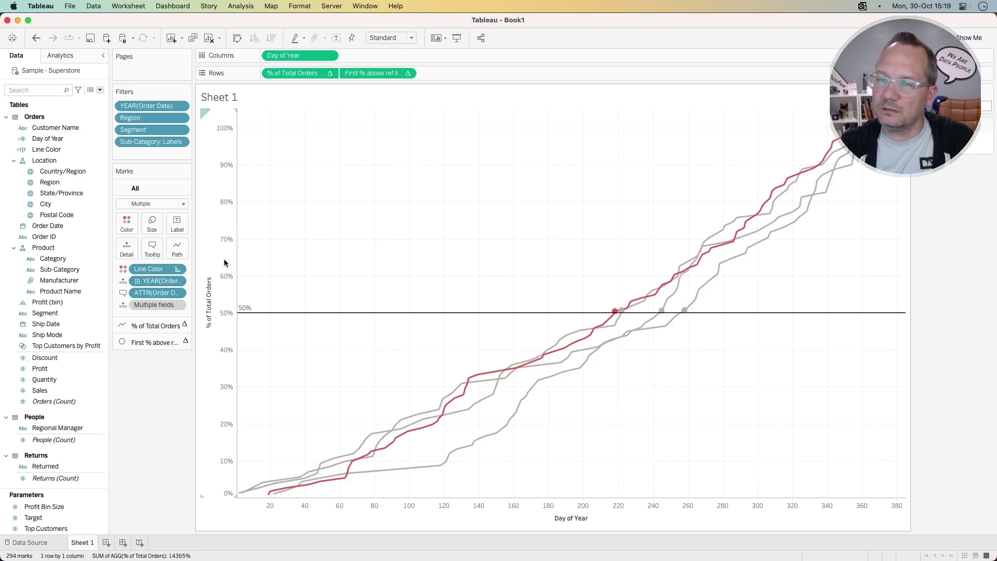
# Shorten the tooltip's last label to "% of Total Orders:" and turn off command buttons and selection by category for all marks
pyautogui.click(155, 247)
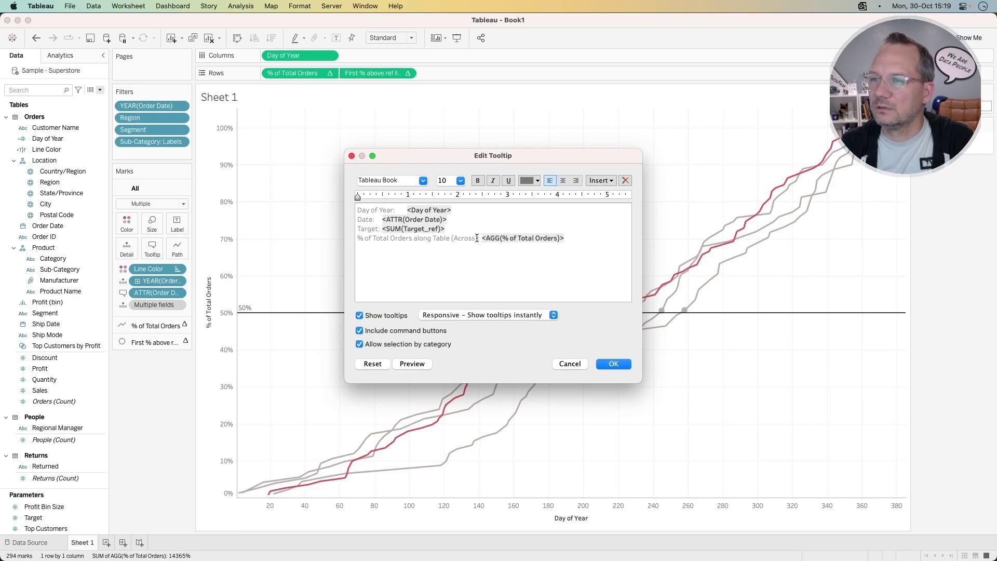
pyautogui.moveTo(478, 238); pyautogui.dragTo(412, 240)
pyautogui.press('BackSpace')
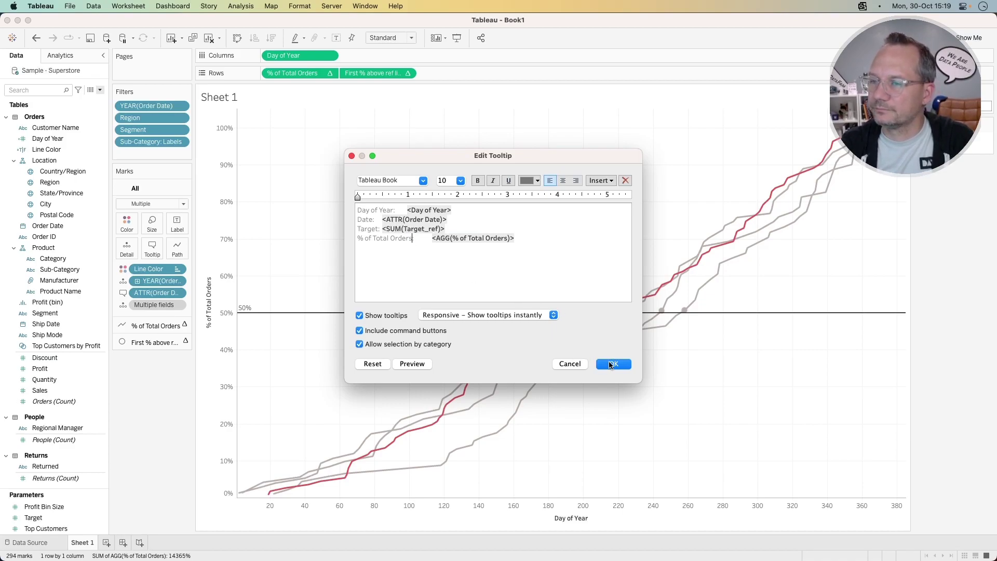
pyautogui.click(429, 331)
pyautogui.click(421, 343)
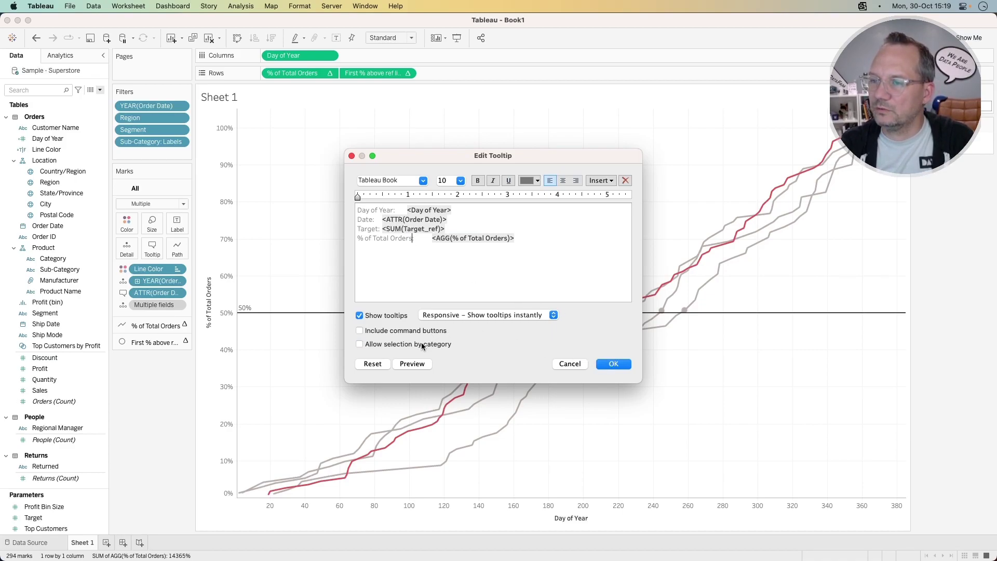
pyautogui.click(612, 364)
# Compare the chart's line tooltip with the tooltip of the reference visualisation in the Arc browser, and return to Tableau
pyautogui.moveTo(632, 336)
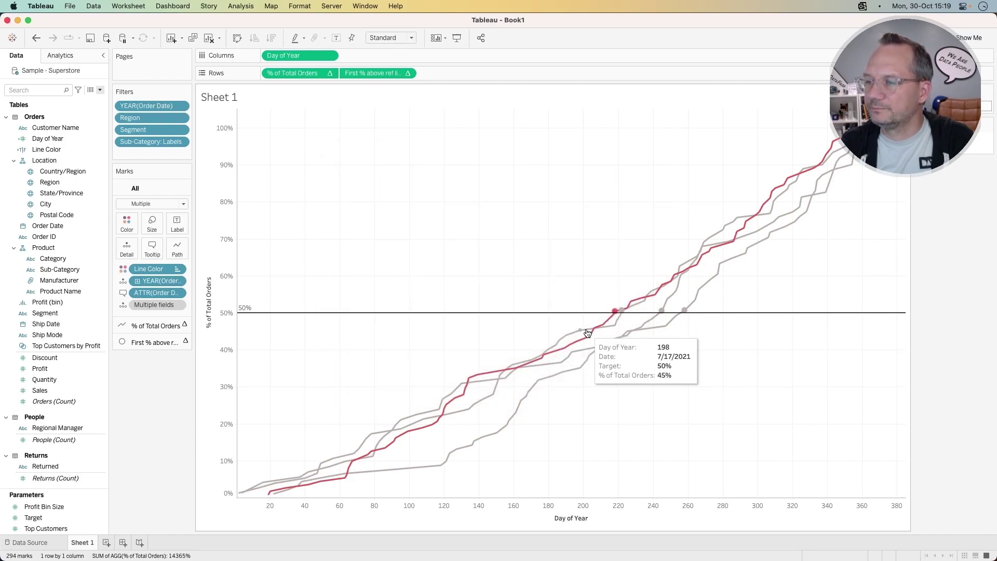
pyautogui.press('super+Tab')
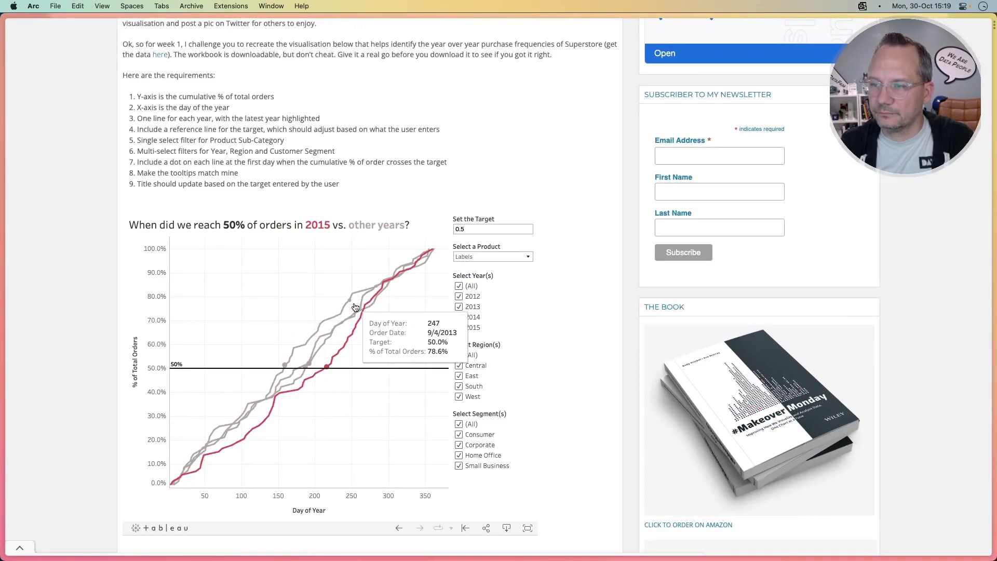
pyautogui.press('super+Tab')
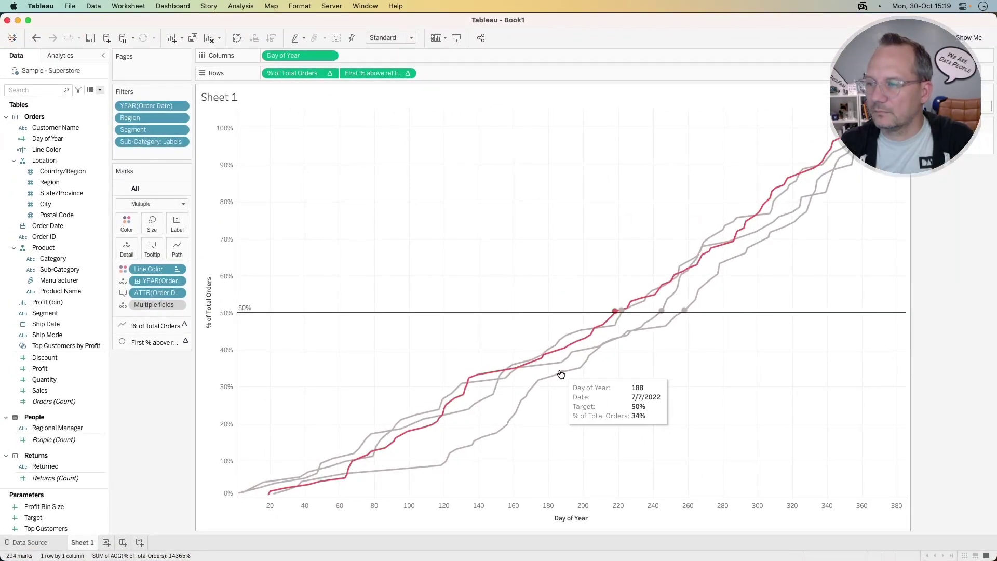
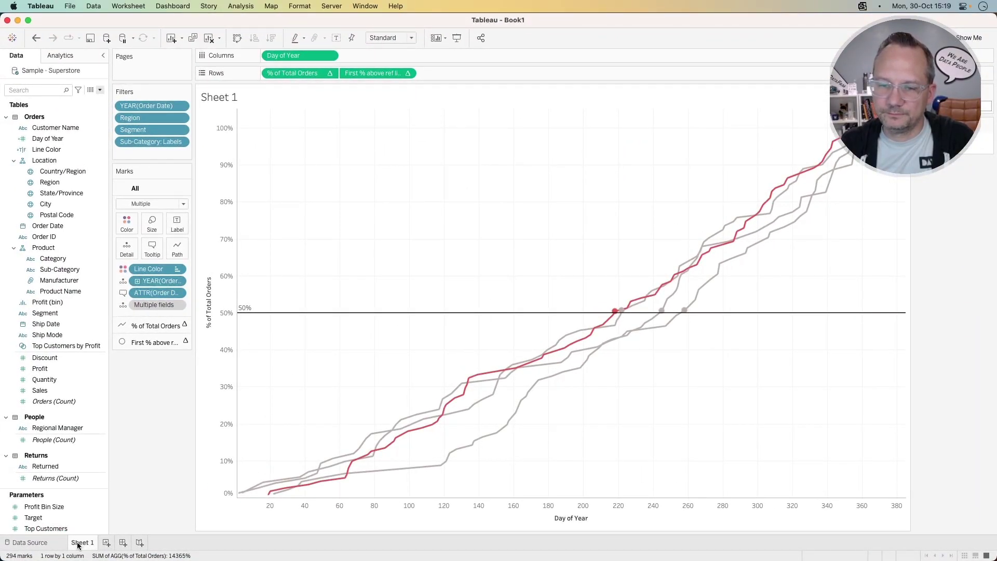
# Create a new dashboard, place Sheet 1 on it, and remove the Line Color legend
pyautogui.click(123, 542)
pyautogui.moveTo(40, 175); pyautogui.dragTo(222, 170)
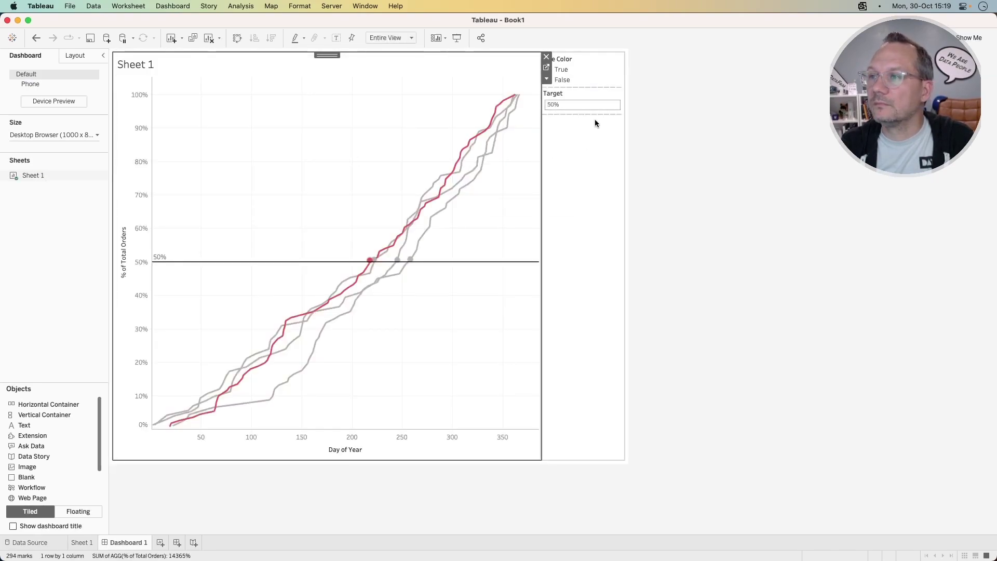
pyautogui.click(598, 67)
pyautogui.click(628, 57)
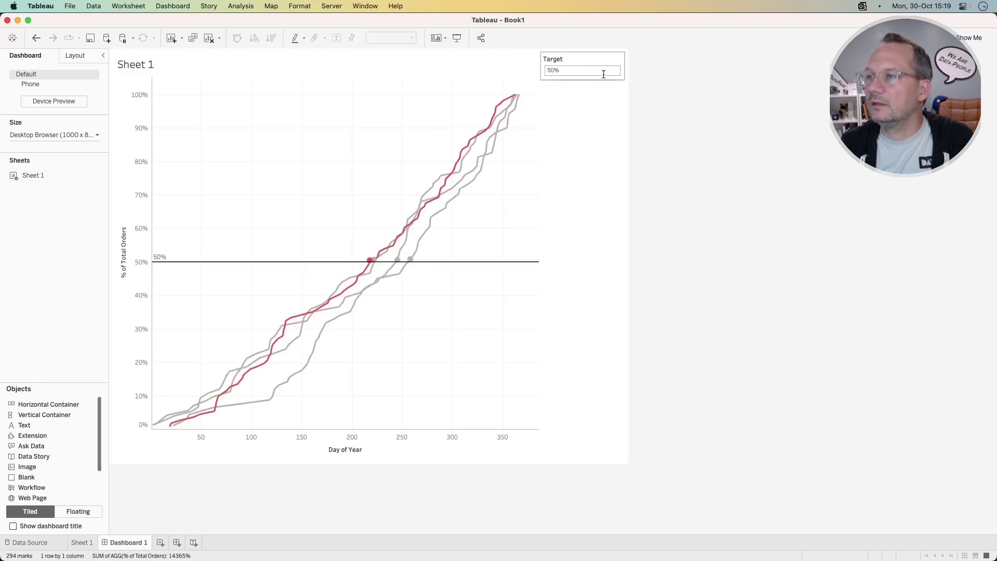
# Show the Year of Order Date and Region filters of Sheet 1 on the dashboard
pyautogui.click(442, 85)
pyautogui.click(546, 79)
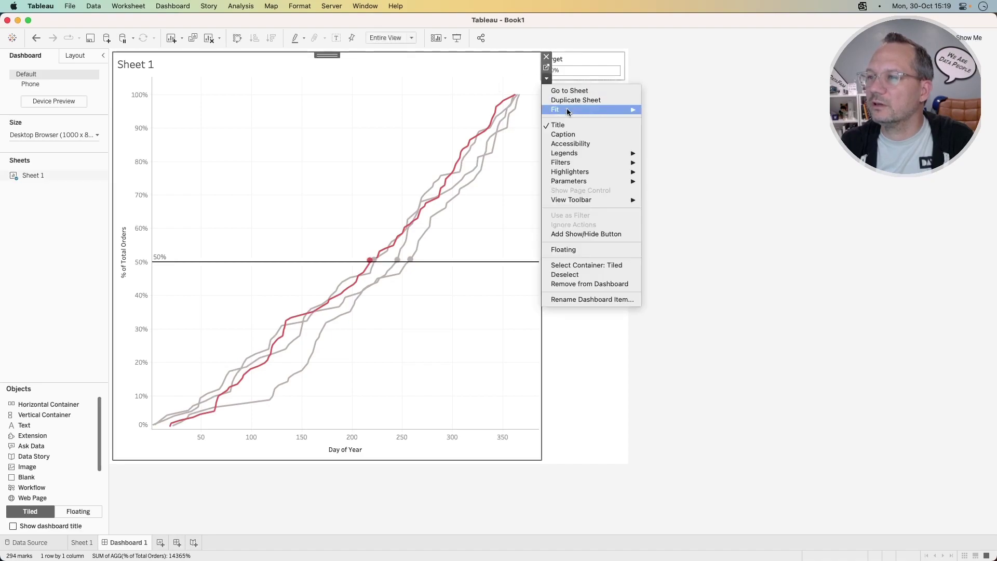
pyautogui.moveTo(595, 163)
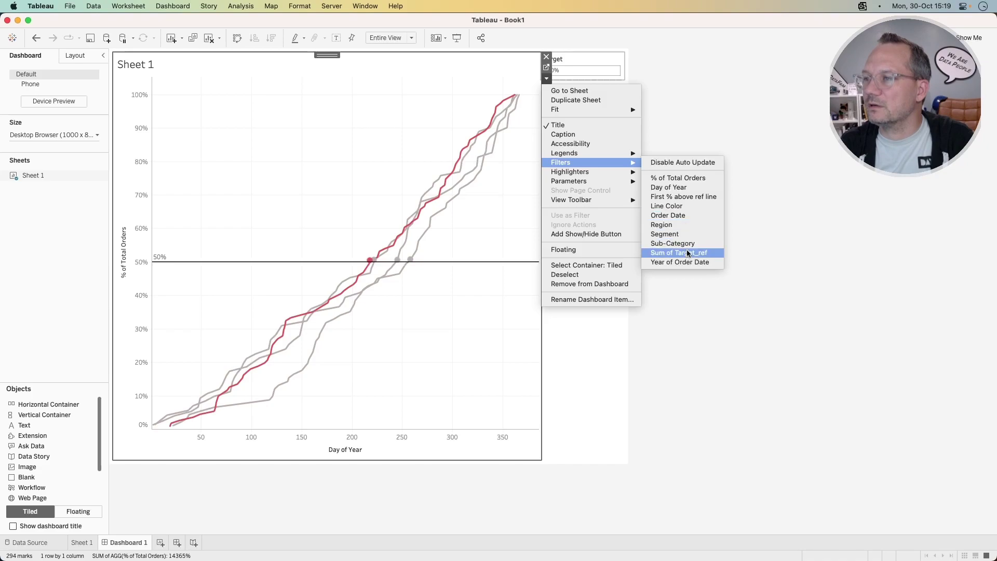
pyautogui.click(683, 262)
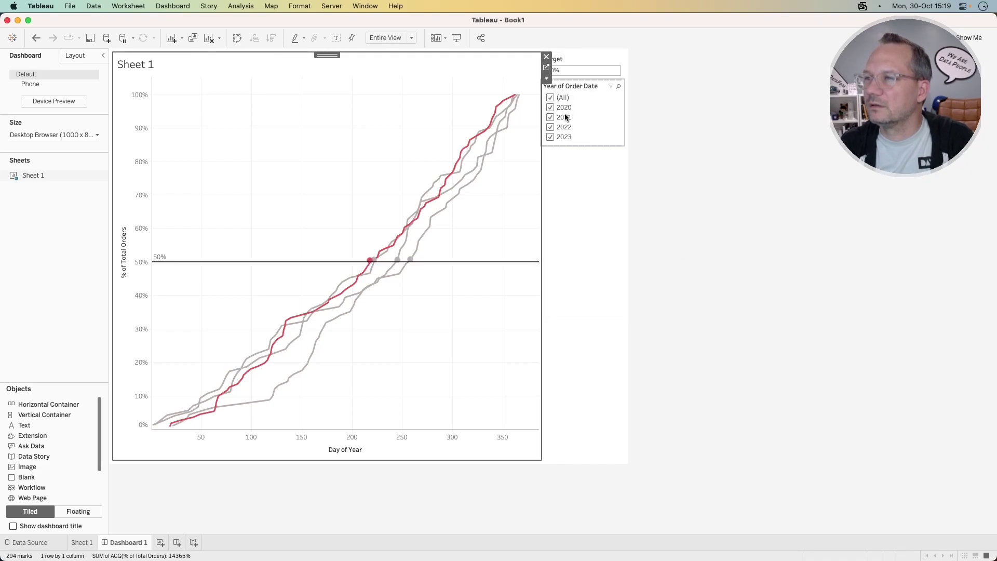
pyautogui.click(546, 78)
pyautogui.moveTo(623, 162)
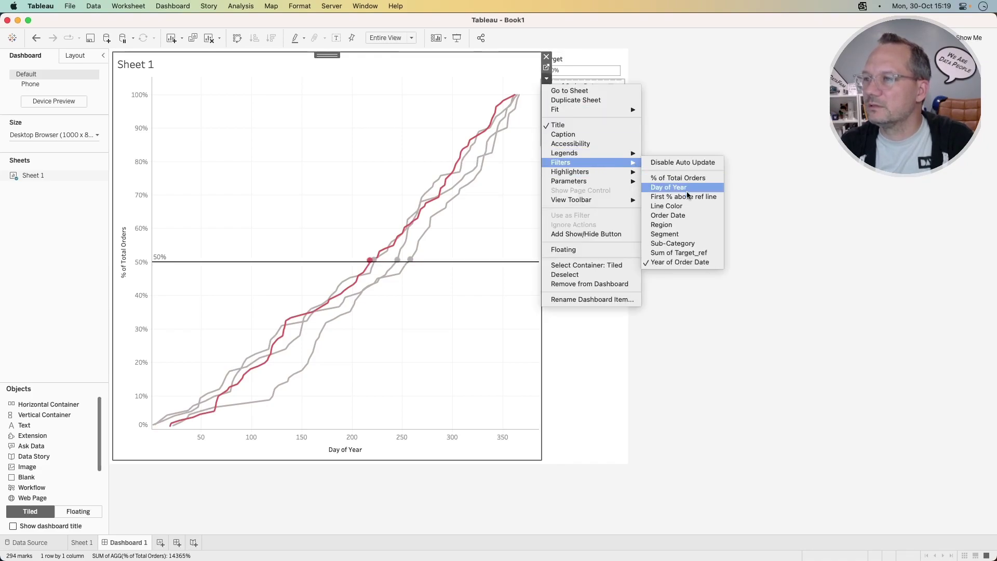
pyautogui.click(689, 224)
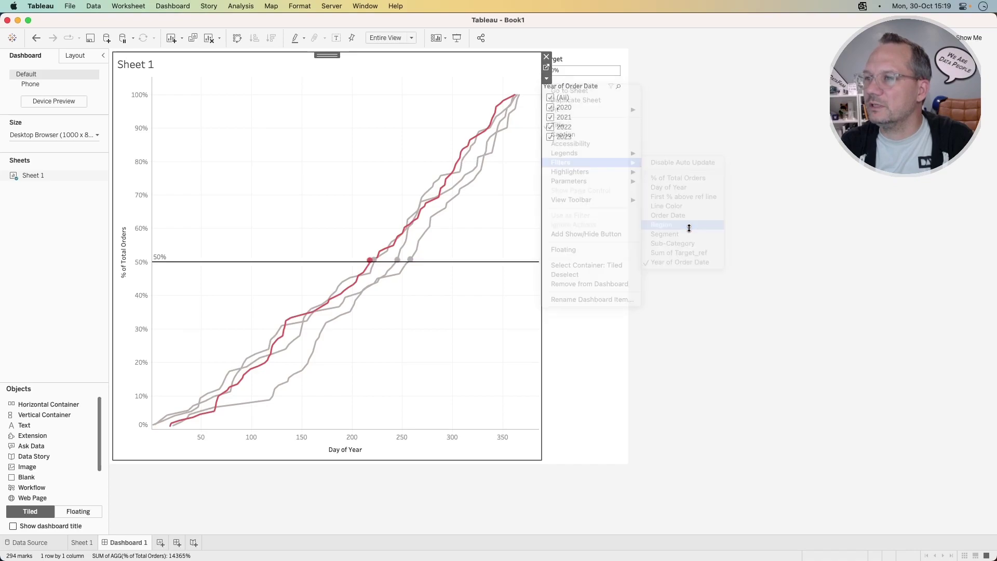
# Show the Segment and Sub-Category filters of Sheet 1 on the dashboard
pyautogui.click(493, 68)
pyautogui.click(546, 79)
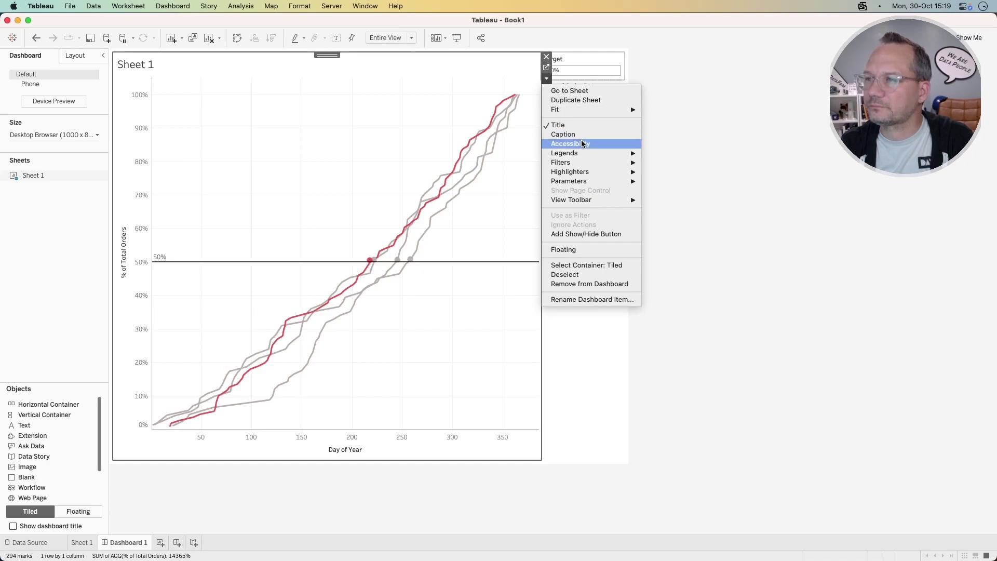
pyautogui.moveTo(584, 163)
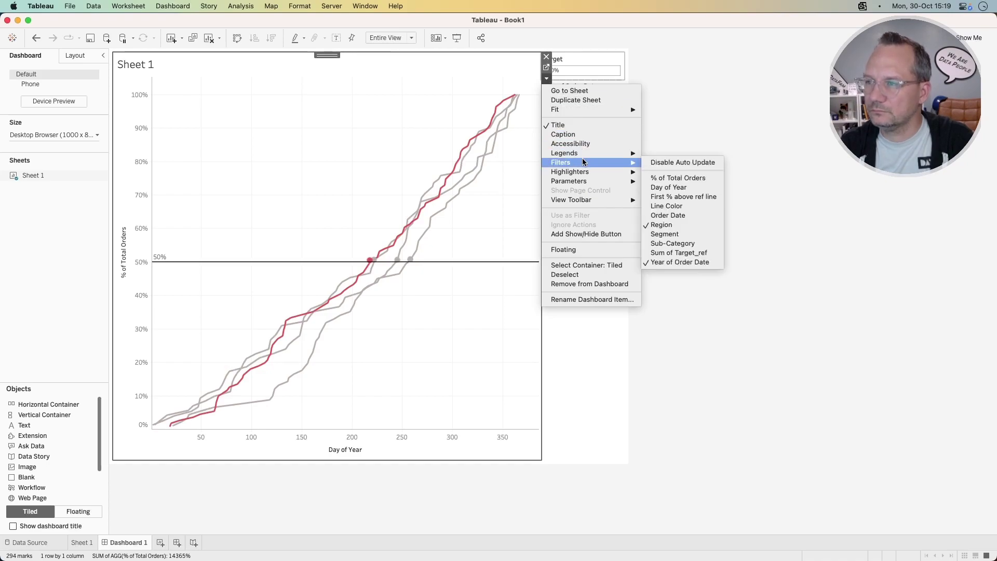
pyautogui.click(673, 235)
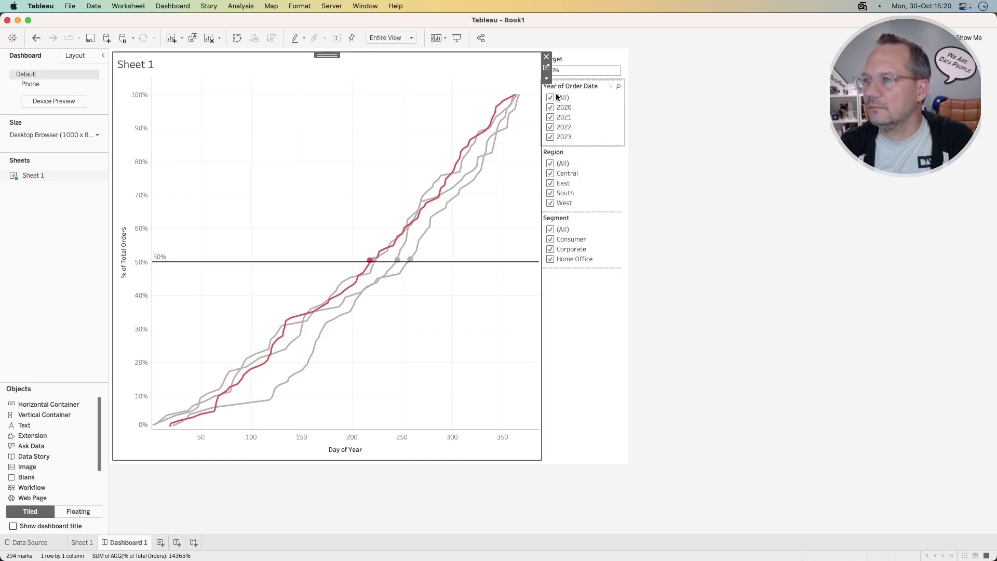
pyautogui.click(546, 79)
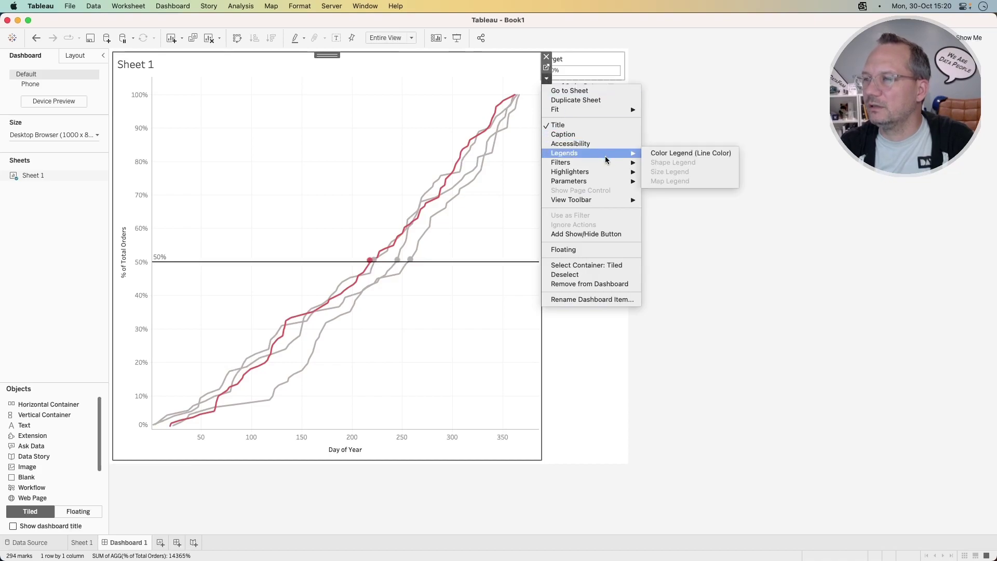
pyautogui.moveTo(604, 165)
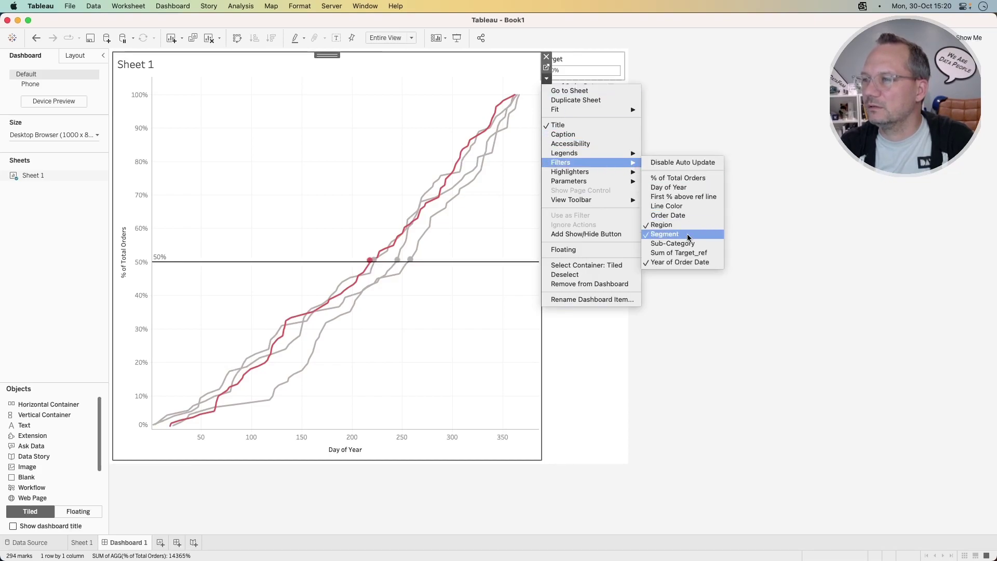
pyautogui.click(678, 244)
# Move the Sub-Category filter directly below the Target parameter and display it as a single value dropdown
pyautogui.click(578, 265)
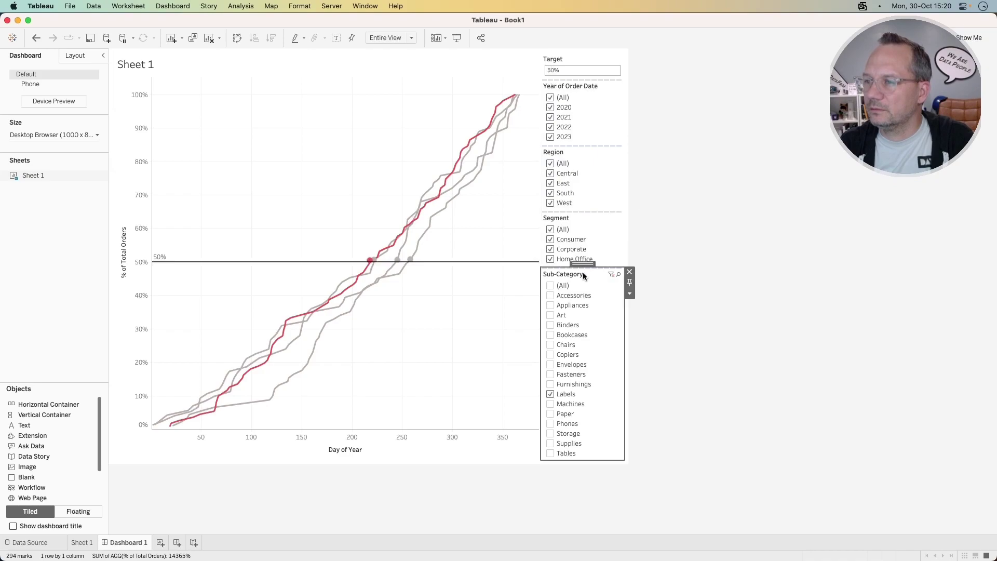
pyautogui.press('Delete')
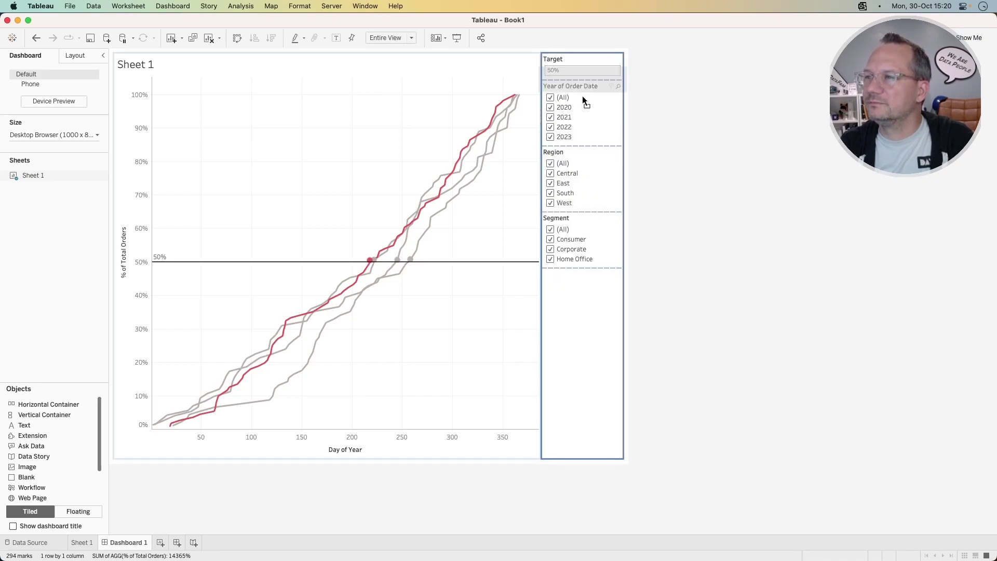
pyautogui.moveTo(582, 97); pyautogui.dragTo(582, 97)
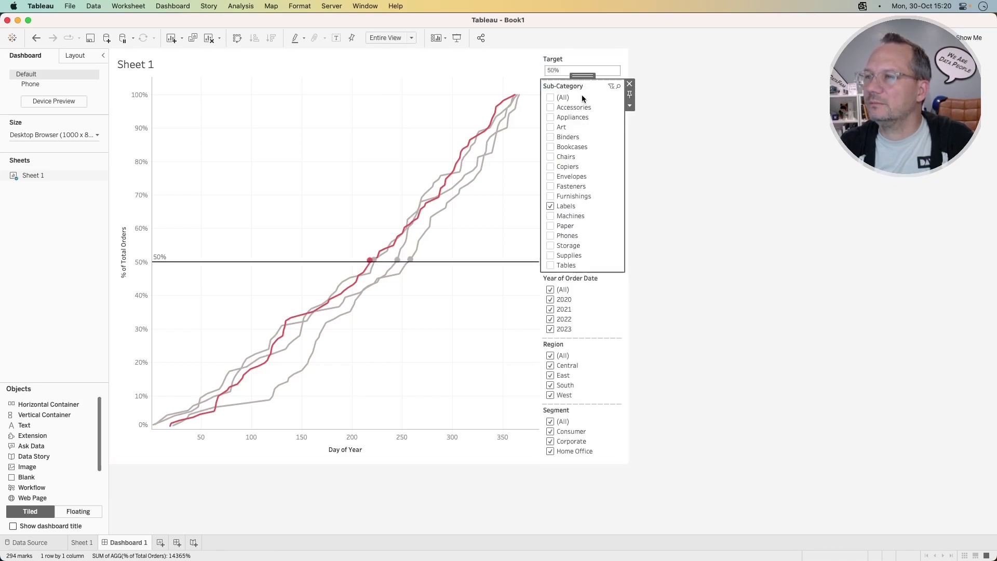
pyautogui.click(629, 105)
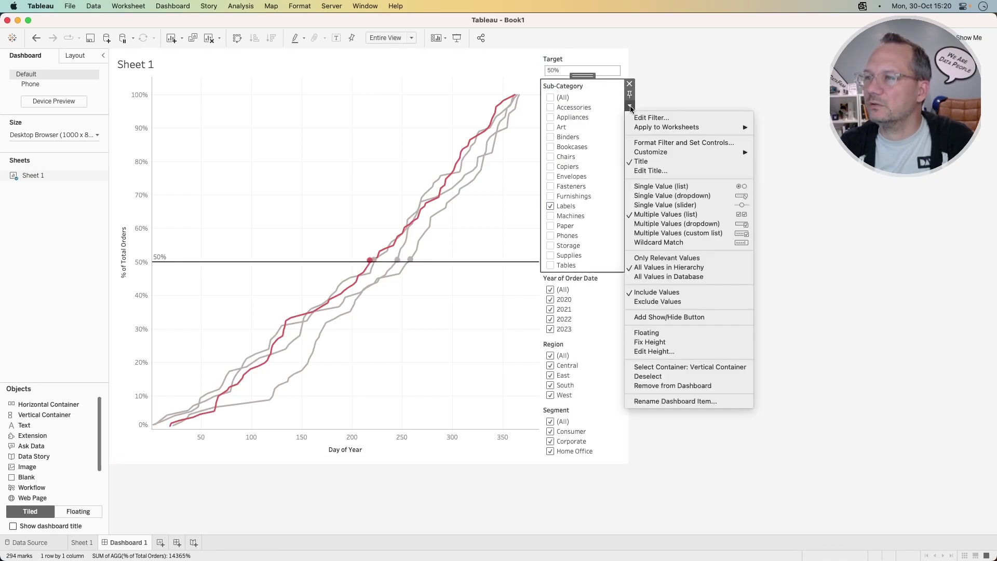
pyautogui.click(691, 197)
pyautogui.click(693, 198)
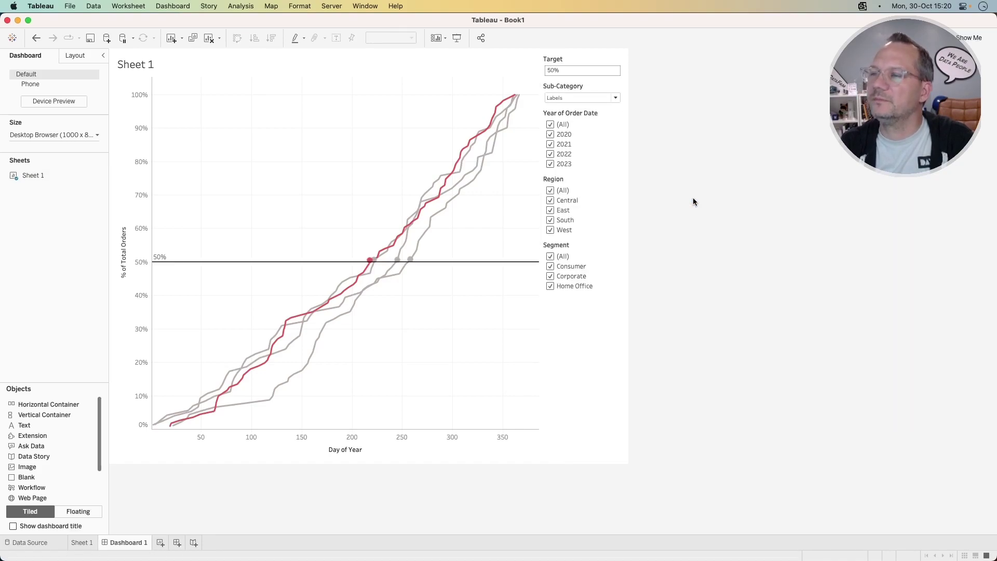
# Change the Sub-Category filter's title to Product
pyautogui.doubleClick(567, 89)
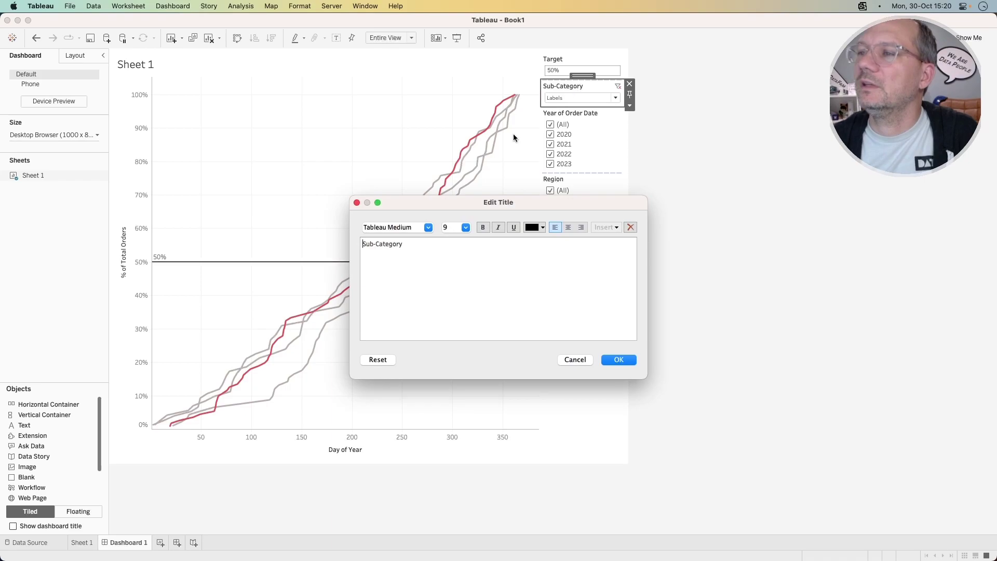
pyautogui.doubleClick(396, 243)
pyautogui.tripleClick(396, 243)
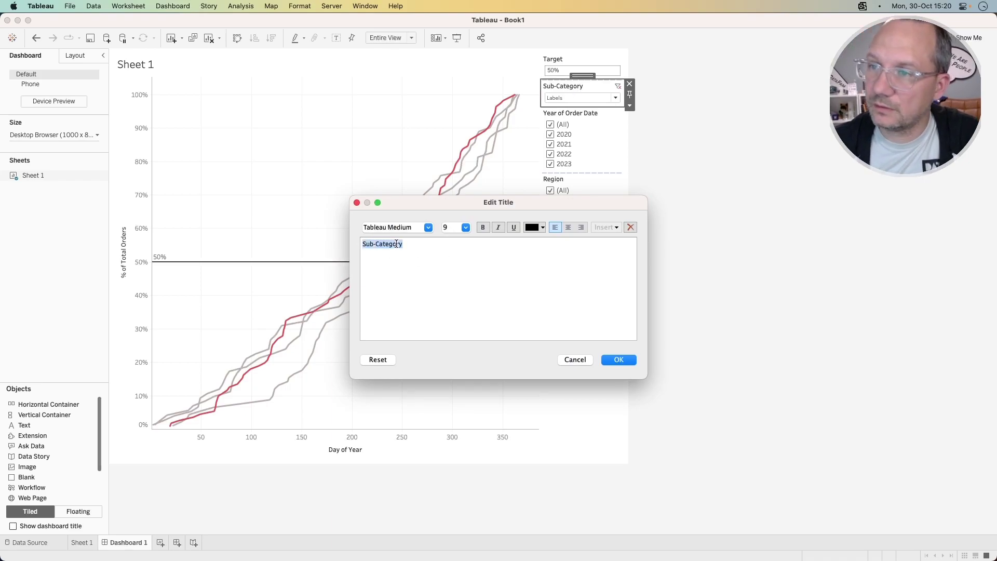
pyautogui.write('Prodt')
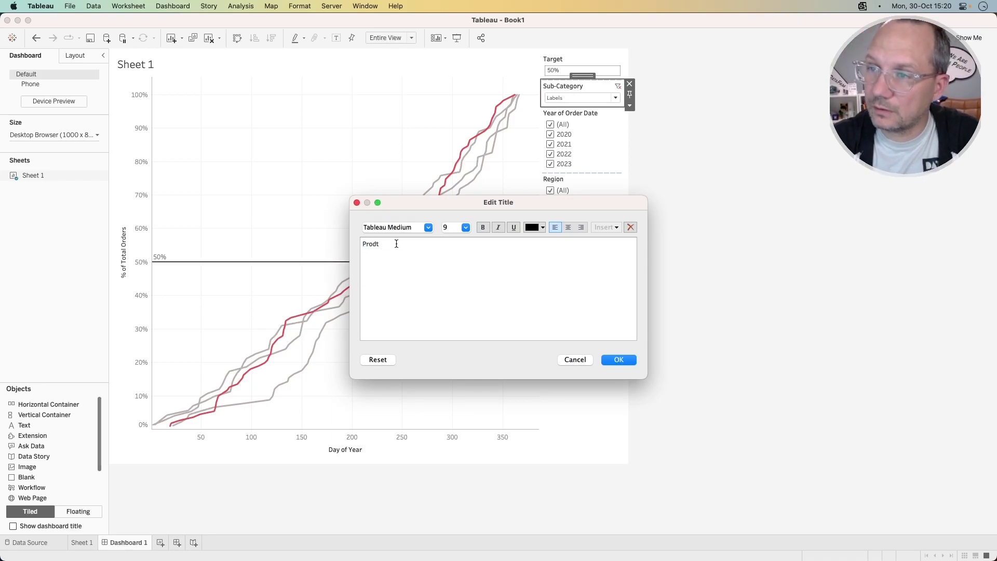
pyautogui.press('ctrl+super+space')
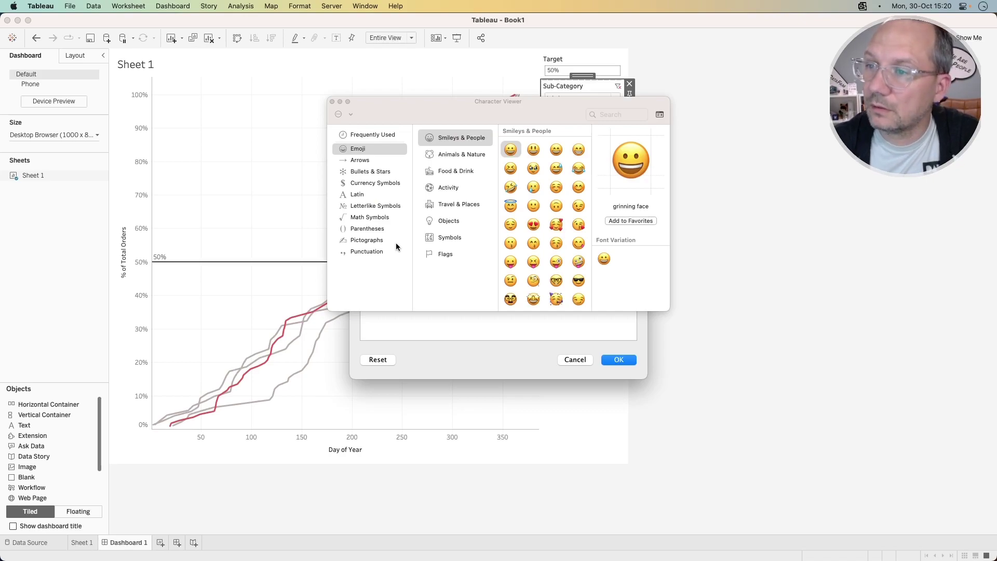
pyautogui.write('duc')
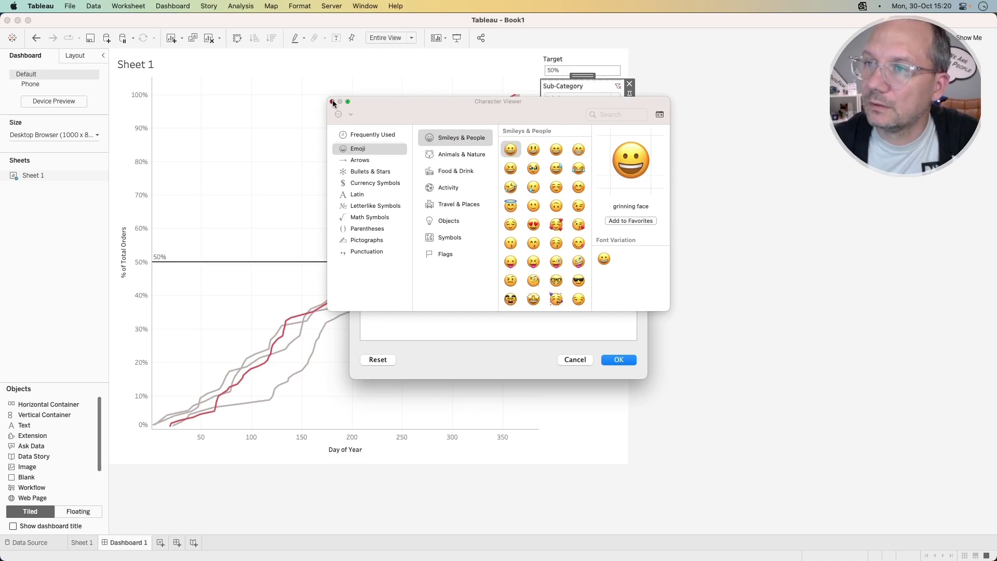
pyautogui.click(332, 100)
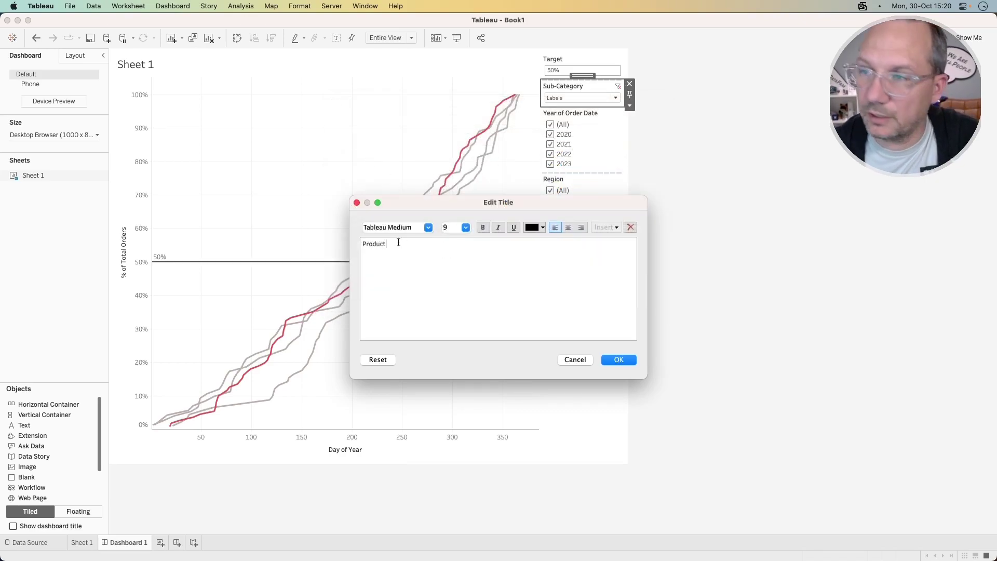
pyautogui.click(610, 360)
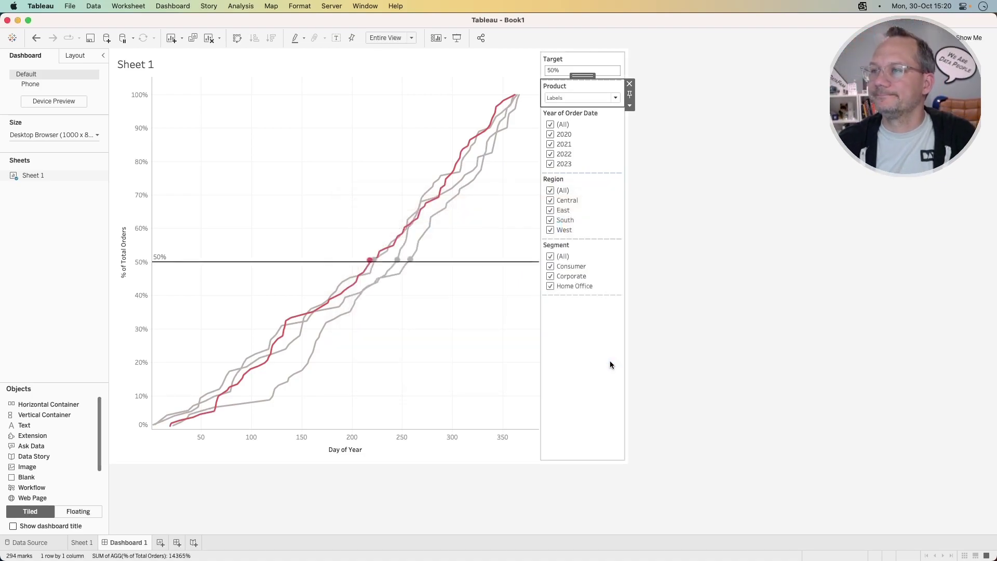
# Shorten the title of the Year of Order Date filter to Year
pyautogui.click(581, 117)
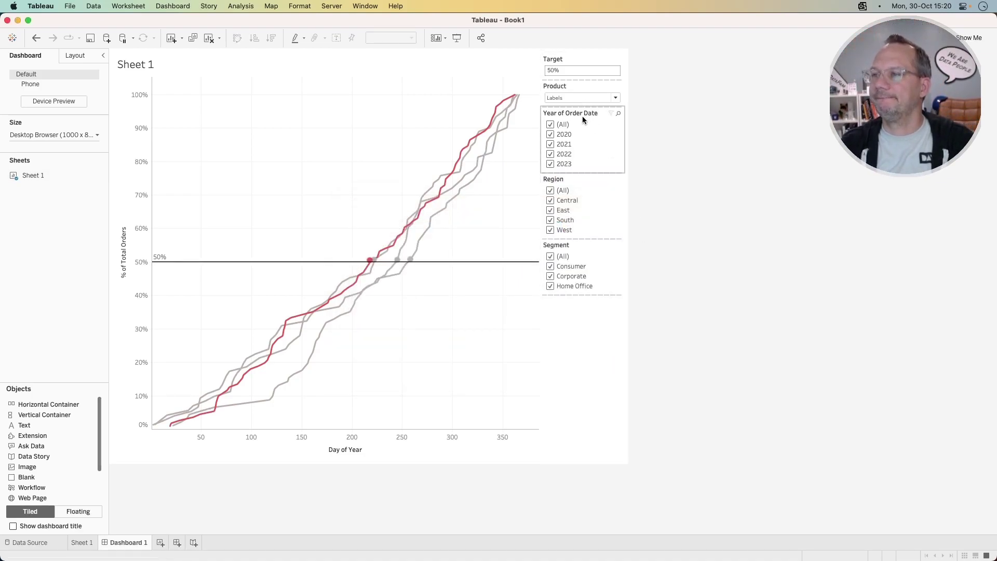
pyautogui.doubleClick(578, 111)
pyautogui.moveTo(377, 244); pyautogui.dragTo(589, 244)
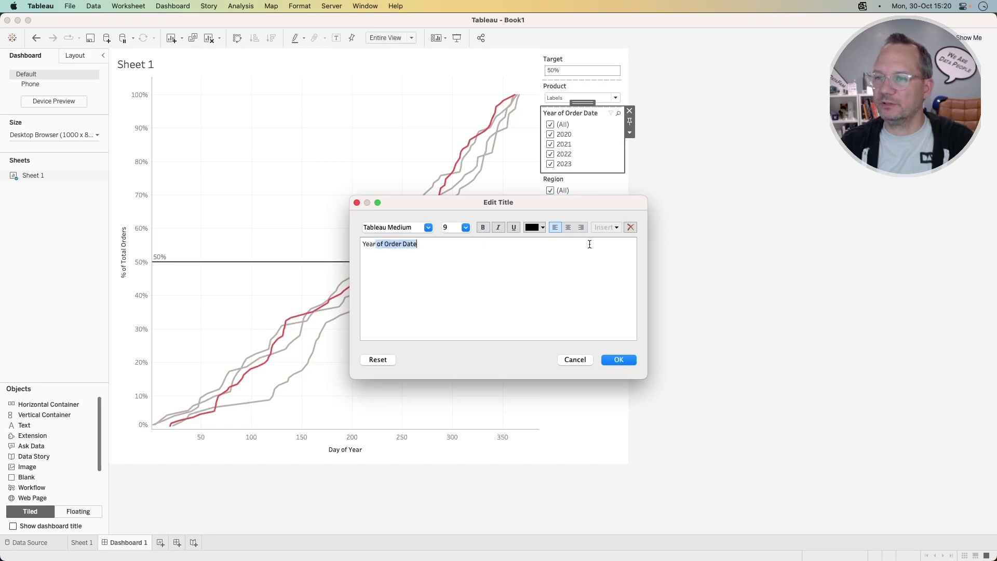
pyautogui.press('BackSpace')
pyautogui.click(616, 358)
# Set the Target parameter on the dashboard to 60%
pyautogui.click(560, 59)
pyautogui.click(561, 70)
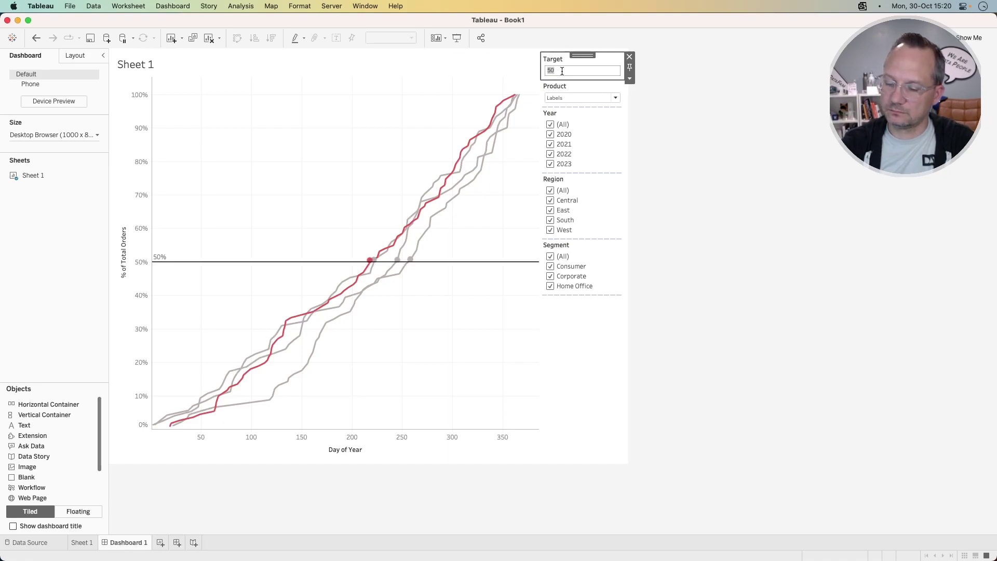
pyautogui.write('60')
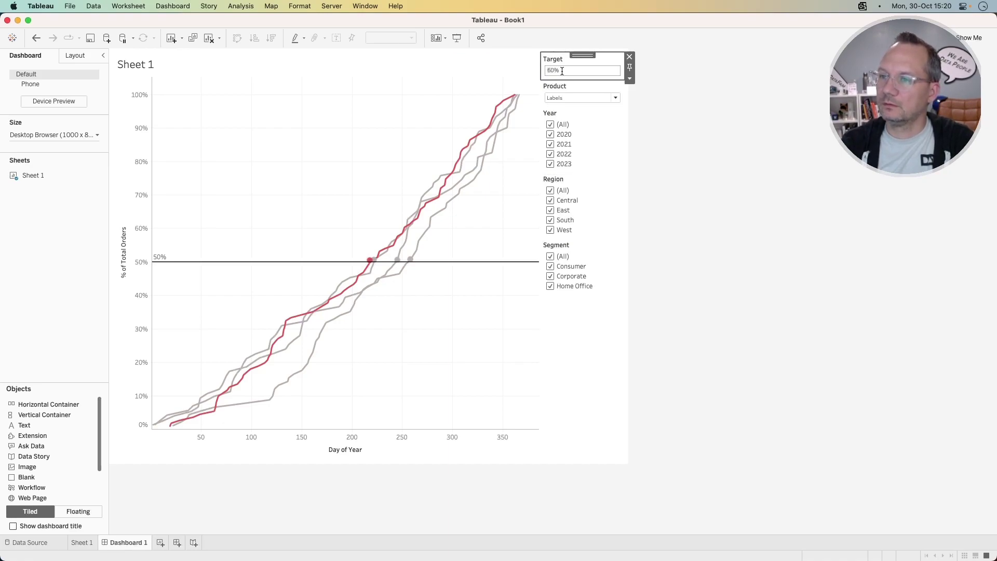
# Apply the 60% target to the chart, and set the Target parameter back to 50%
pyautogui.press('Return')
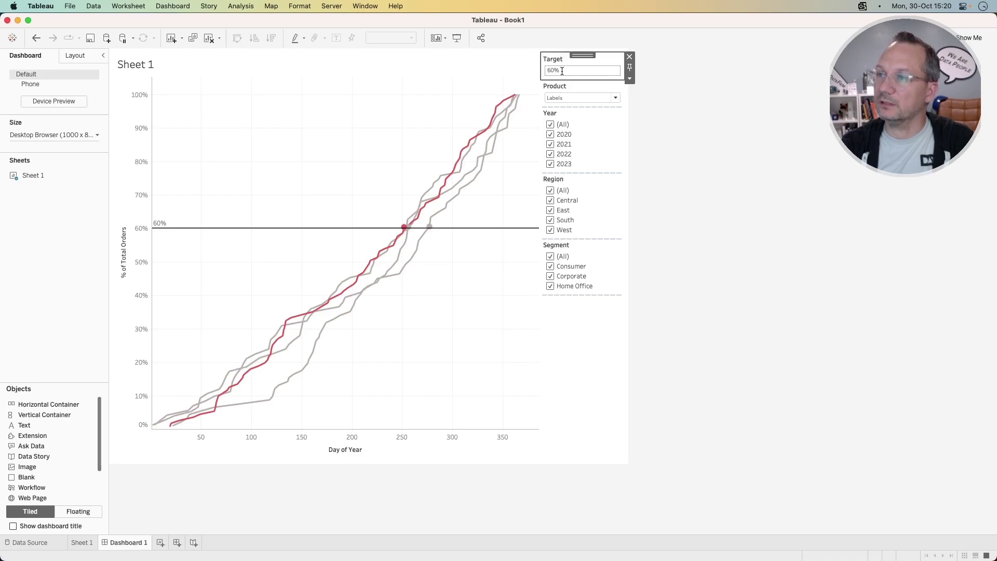
pyautogui.click(413, 90)
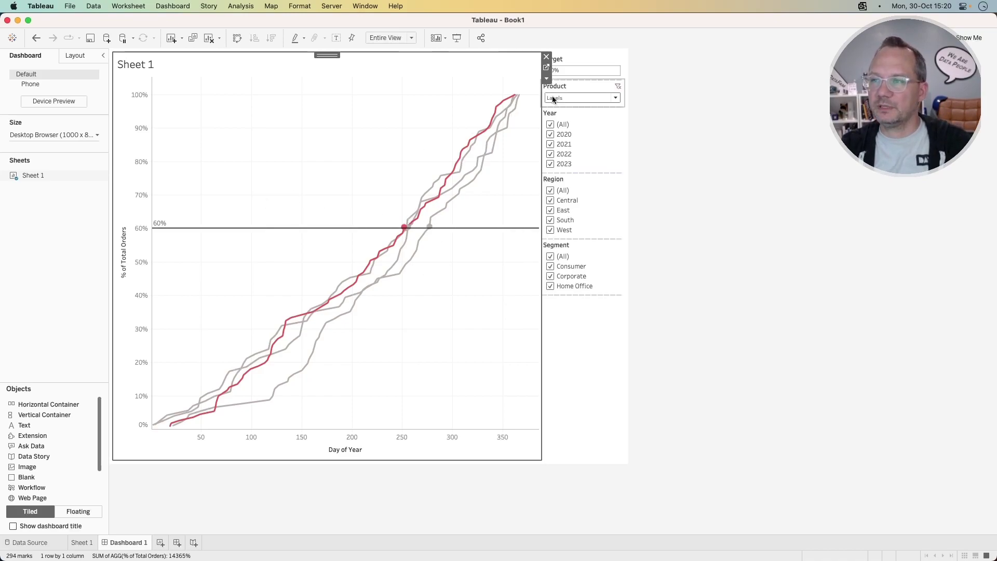
pyautogui.click(565, 73)
pyautogui.write('50')
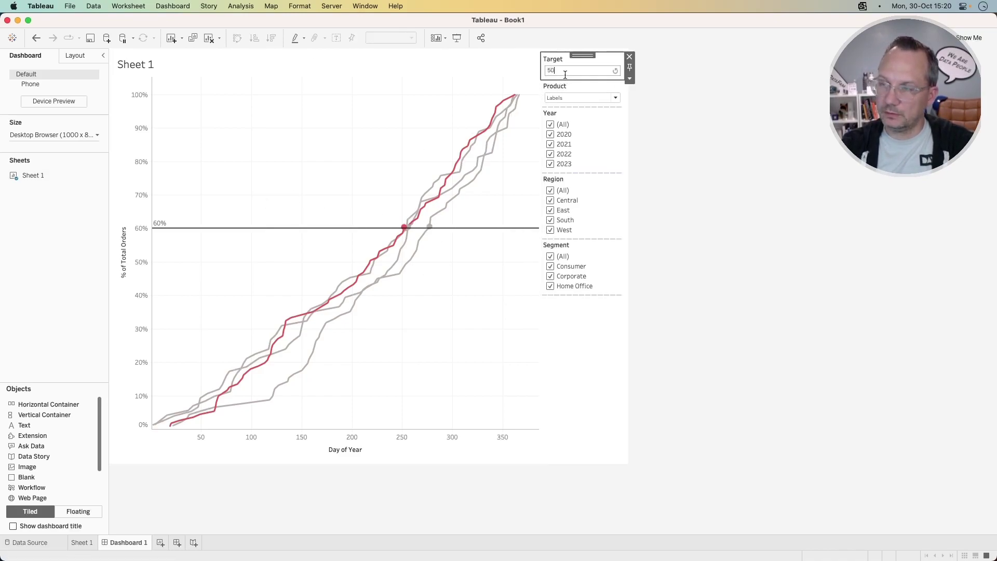
pyautogui.press('Return')
pyautogui.click(146, 65)
pyautogui.rightClick(145, 65)
pyautogui.click(167, 89)
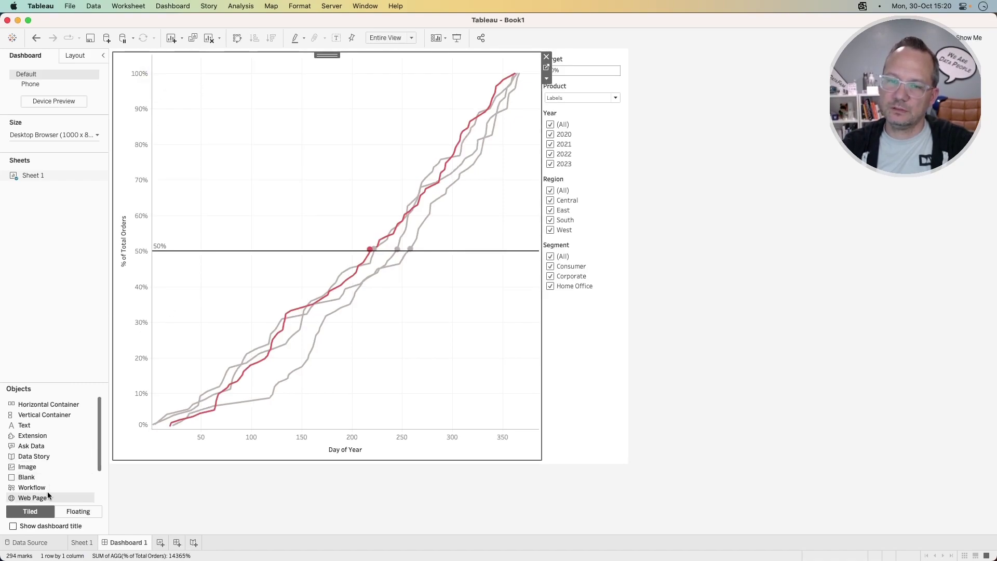
pyautogui.press('super+Tab')
pyautogui.click(204, 223)
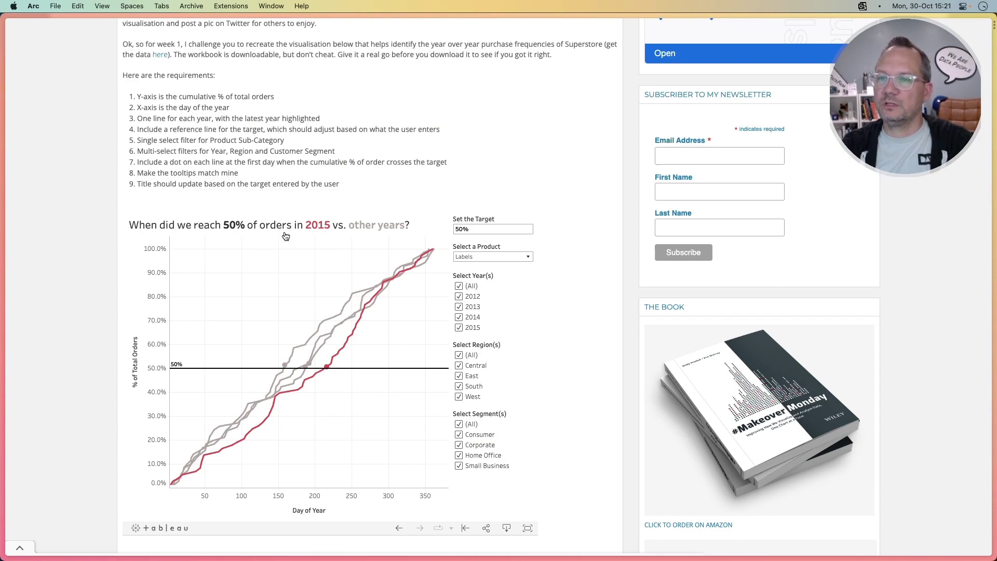
pyautogui.press('super+Tab')
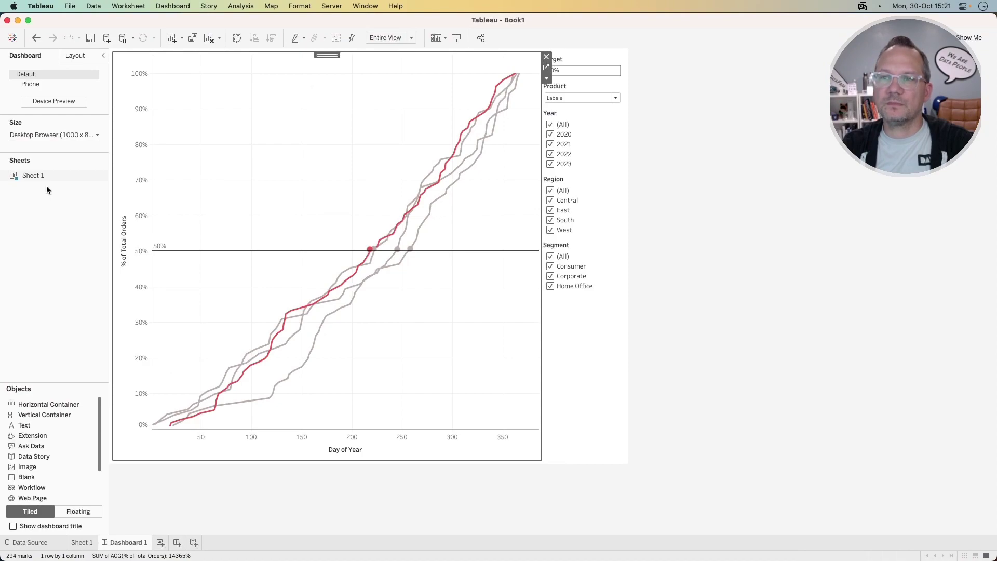
pyautogui.click(14, 527)
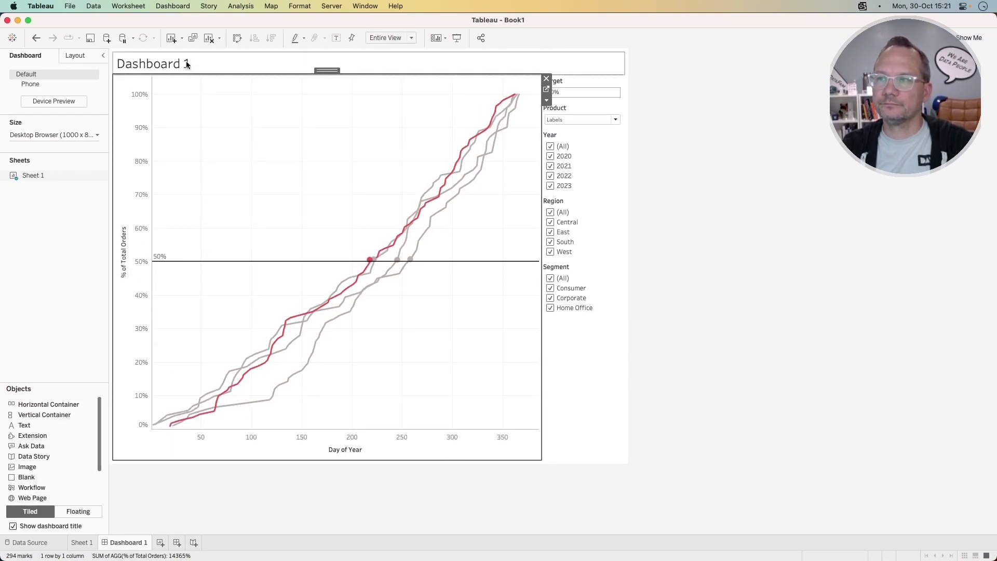
pyautogui.press('super+Tab')
pyautogui.press('super+Tab')
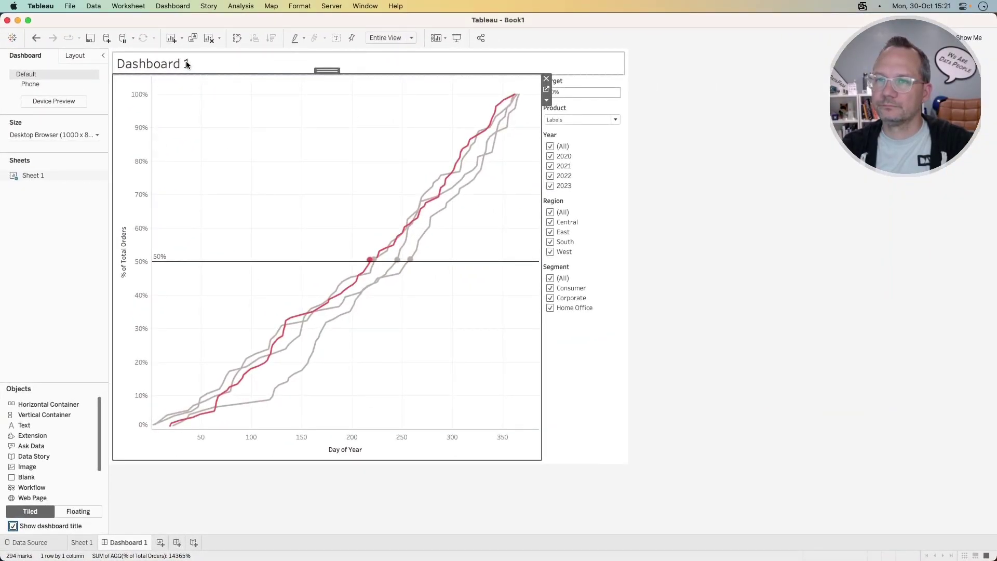
pyautogui.press('super+z')
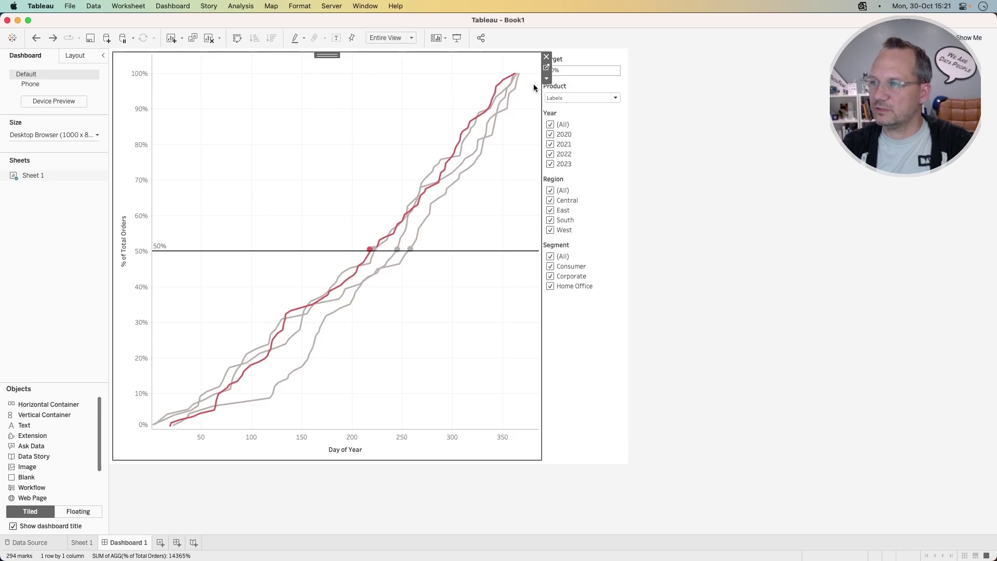
pyautogui.click(546, 79)
pyautogui.click(558, 125)
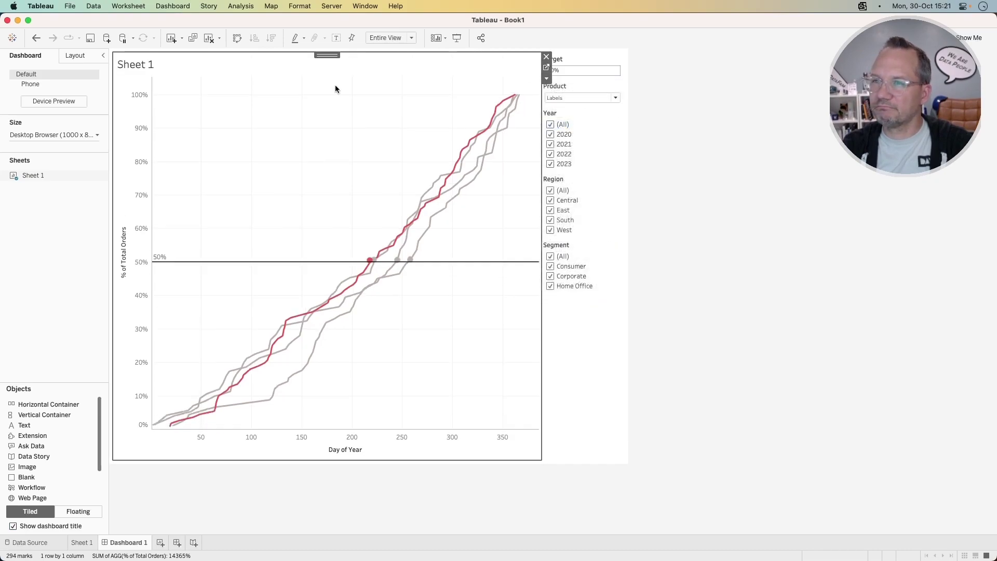
# Replace the sheet name placeholder in the Sheet 1 title with "#WOW2017 | 01 |"
pyautogui.doubleClick(176, 66)
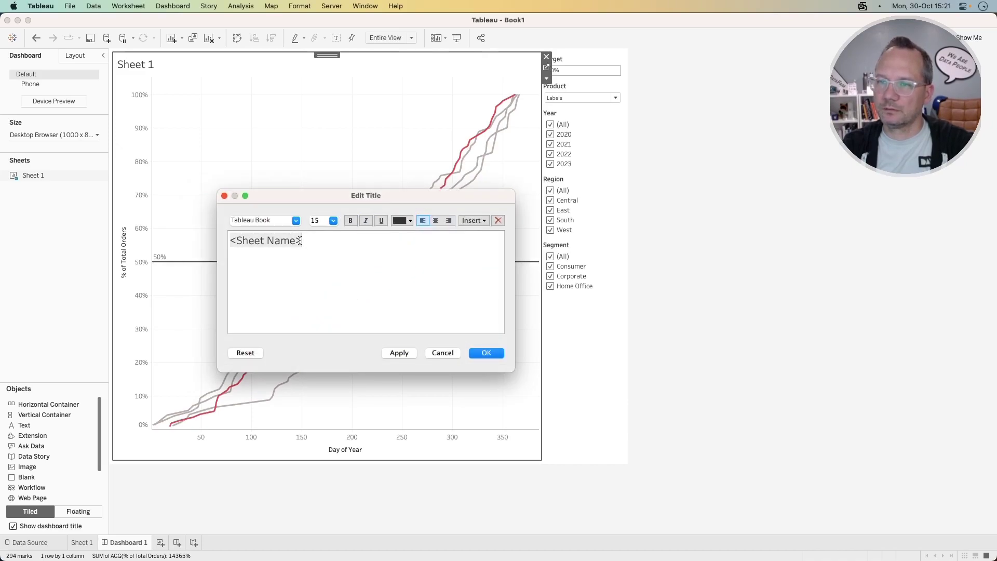
pyautogui.doubleClick(301, 240)
pyautogui.write('#WOW')
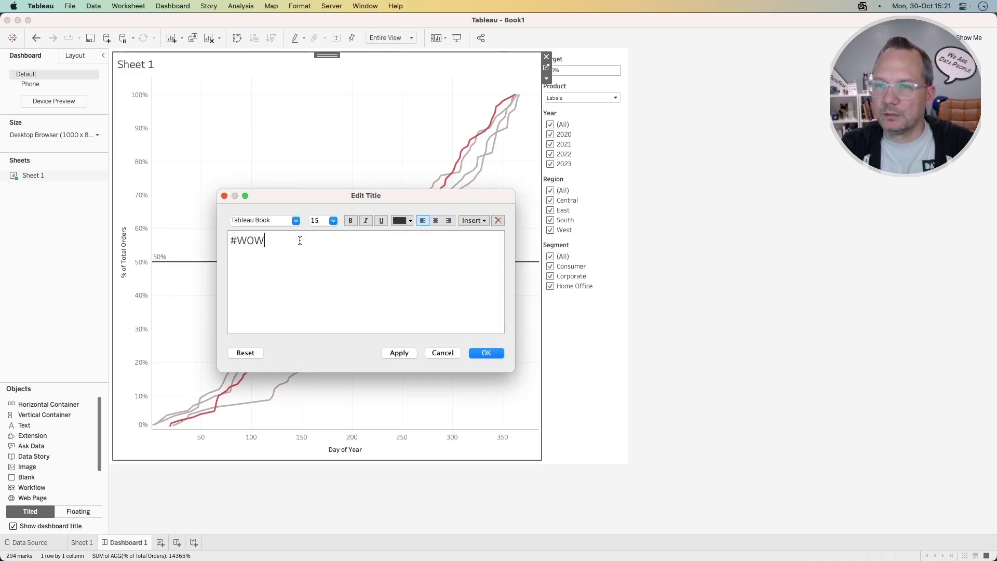
pyautogui.write('@2')
pyautogui.press('BackSpace')
pyautogui.press('BackSpace')
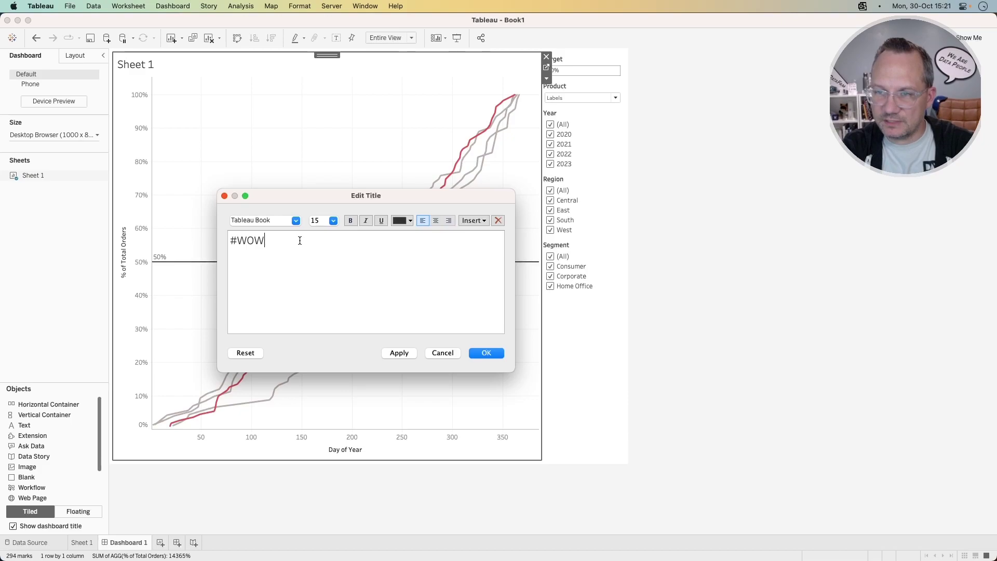
pyautogui.write('2')
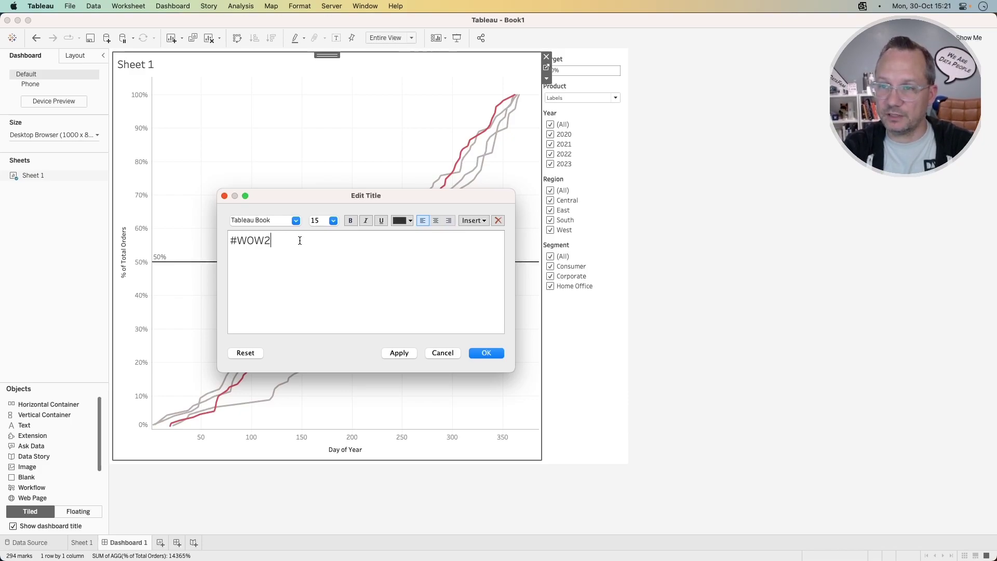
pyautogui.write('-17017')
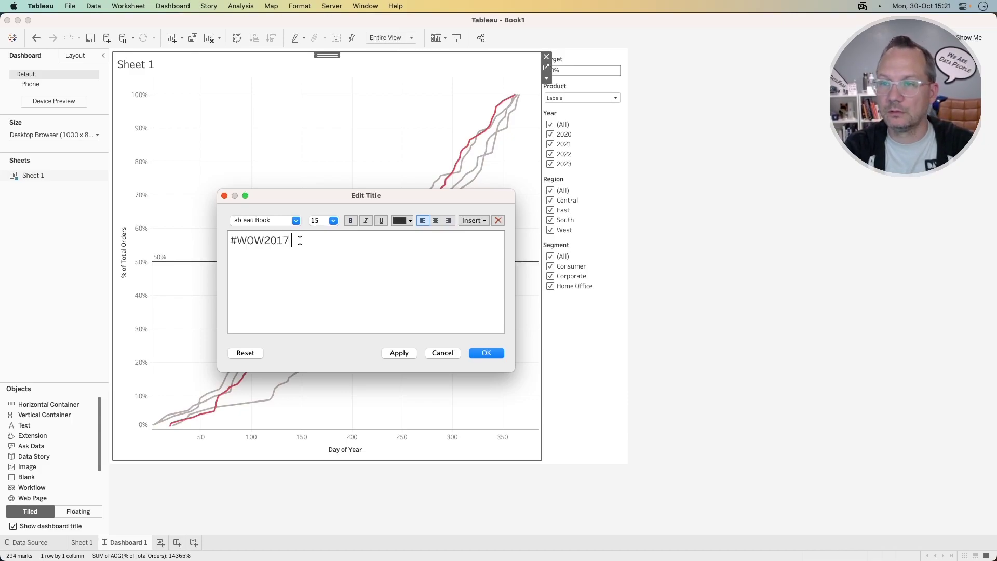
pyautogui.write(' | 01')
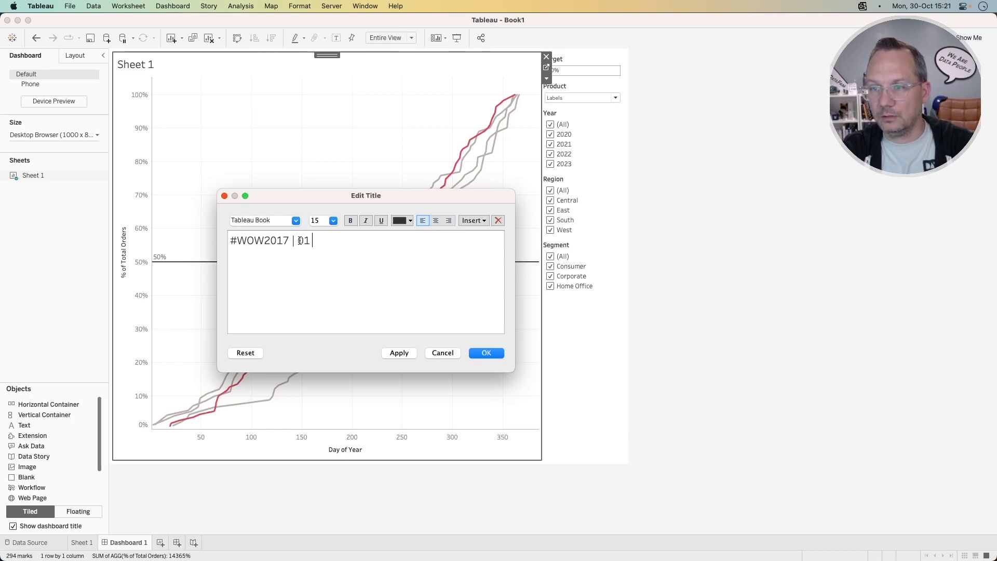
pyautogui.write('\\')
pyautogui.press('BackSpace')
pyautogui.write('|')
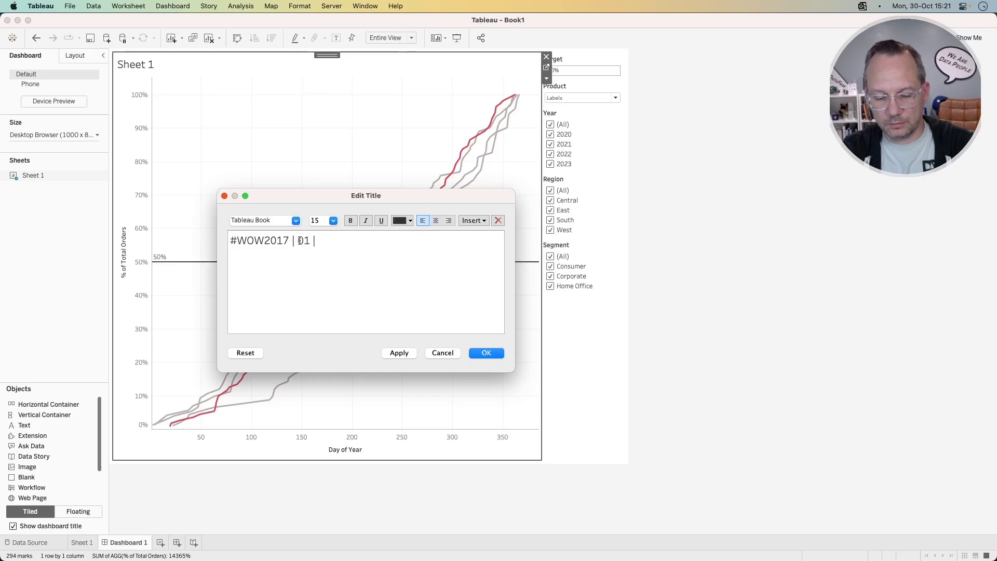
# Continue the title with "When did we reach" followed by the dynamic Target parameter value
pyautogui.press('super+Tab')
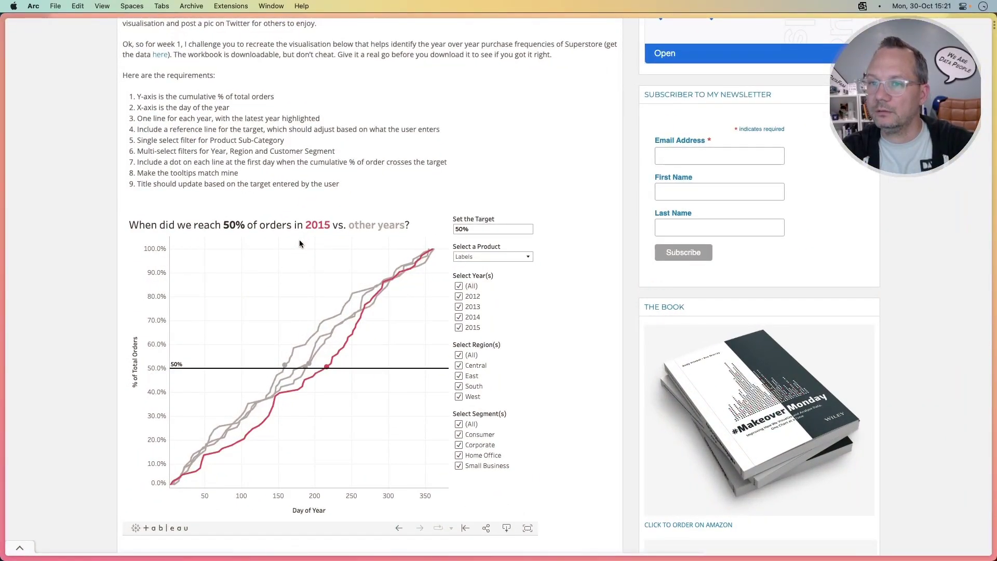
pyautogui.press('super+Tab')
pyautogui.write('Weh')
pyautogui.press('BackSpace')
pyautogui.press('BackSpace')
pyautogui.write('hen')
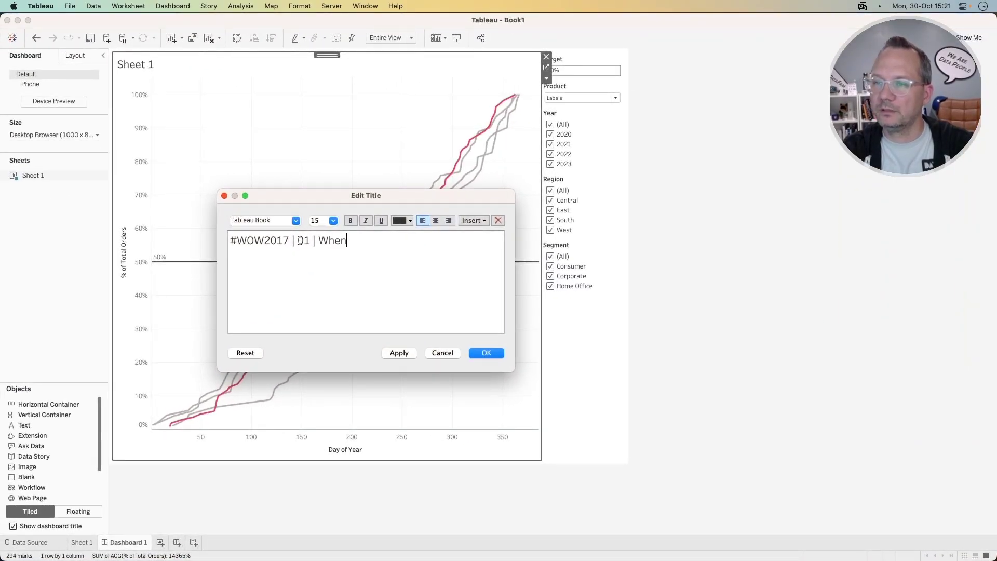
pyautogui.write(' did ')
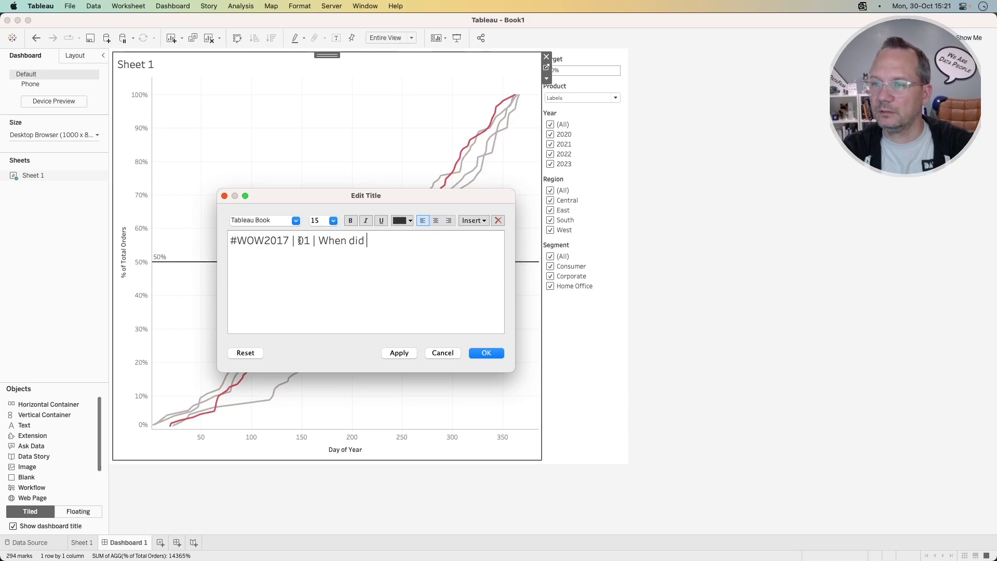
pyautogui.write('we reach')
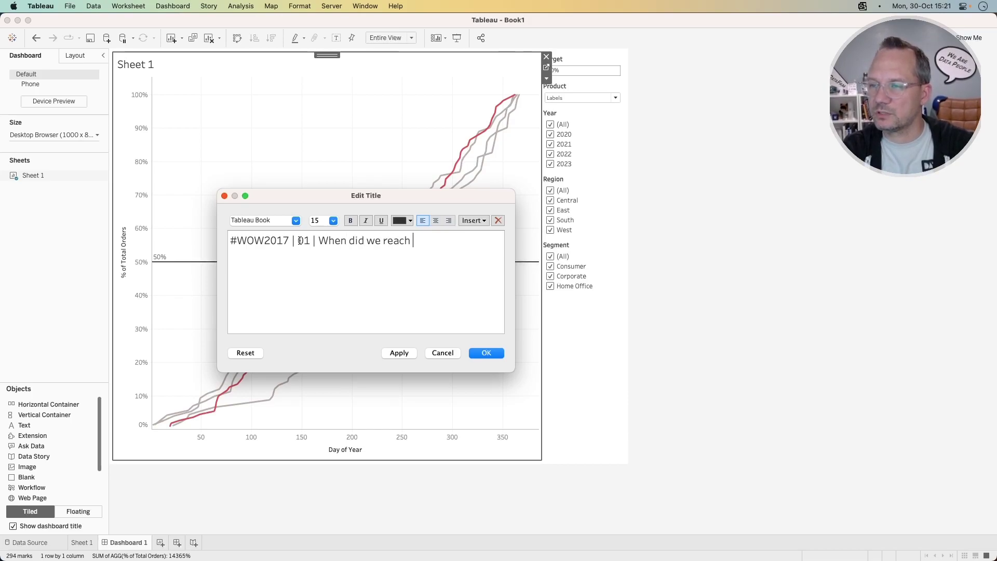
pyautogui.click(474, 220)
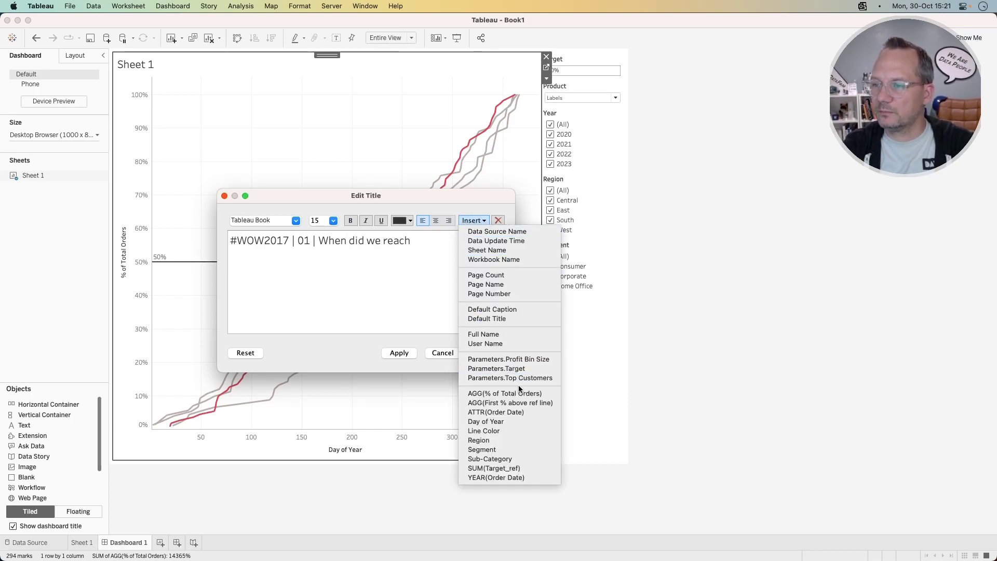
pyautogui.click(490, 368)
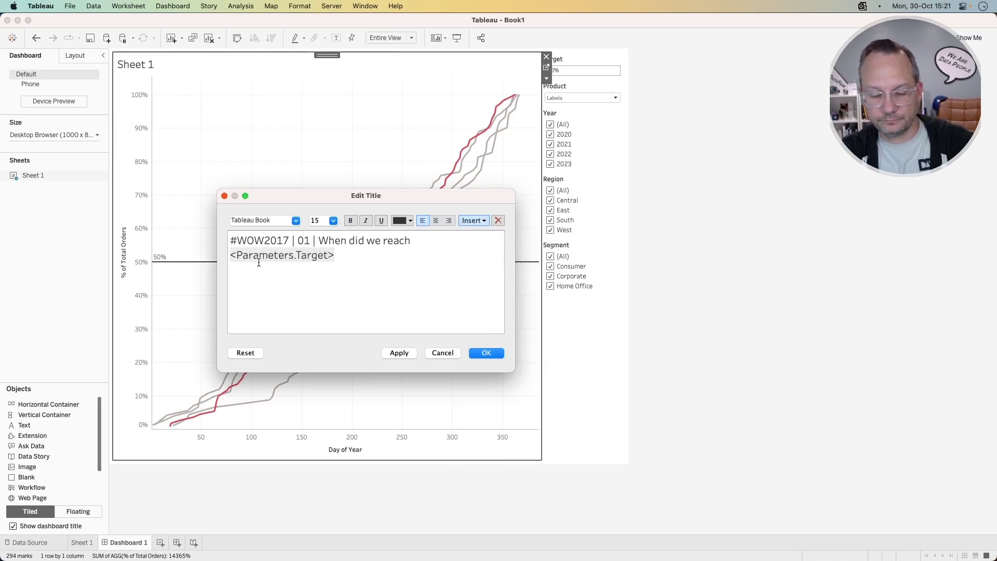
# Add "of orders in 2015" to the title after the Target parameter
pyautogui.write('of ord')
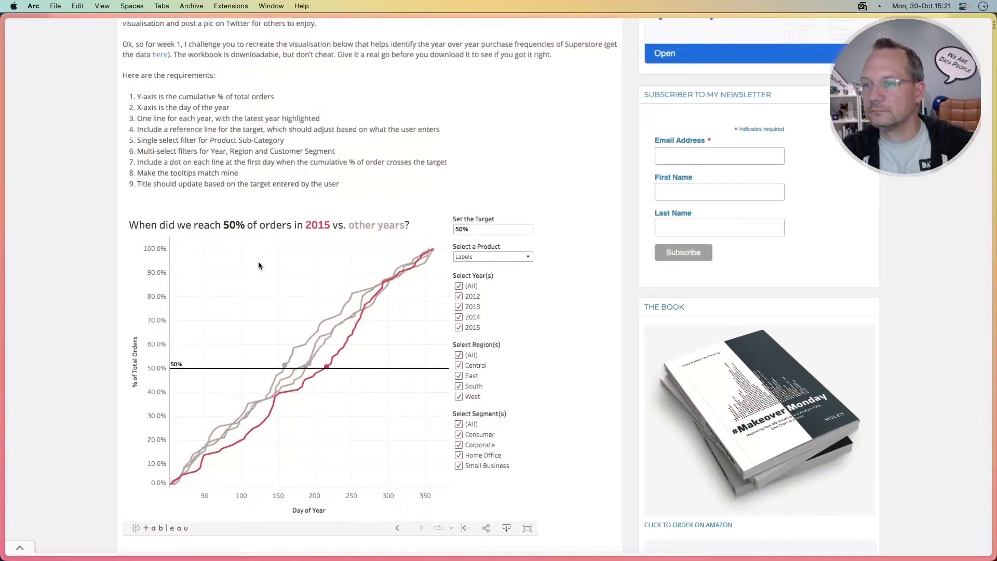
pyautogui.write('ers ')
pyautogui.write('in')
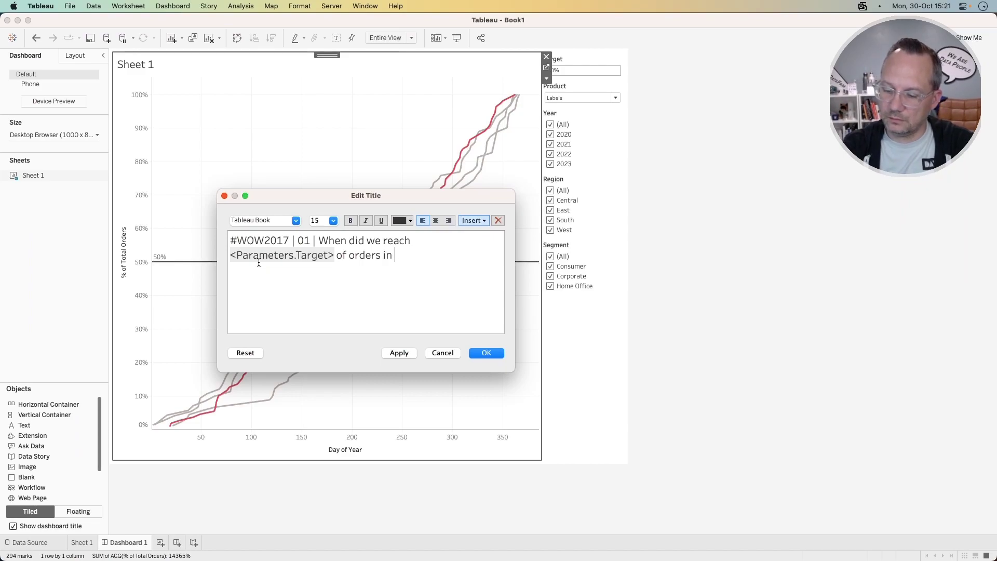
pyautogui.write(' 2015')
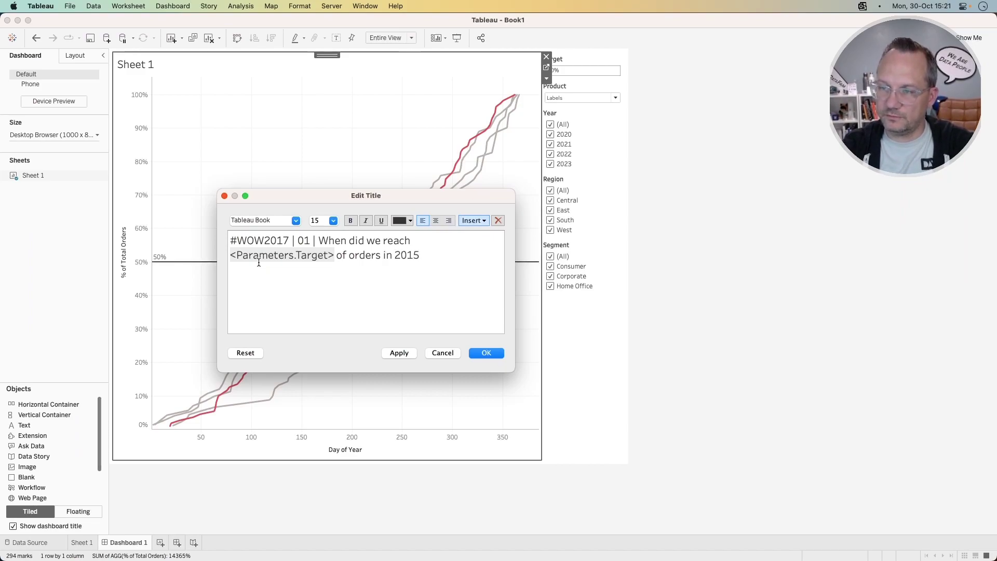
pyautogui.press('BackSpace')
pyautogui.press('BackSpace')
pyautogui.press('BackSpace')
pyautogui.press('BackSpace')
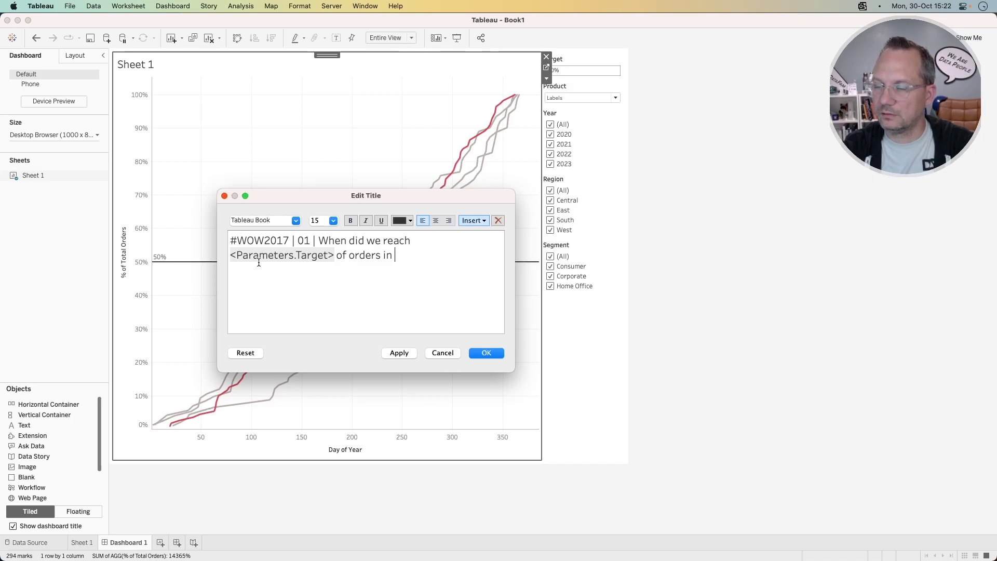
pyautogui.click(466, 221)
pyautogui.click(430, 258)
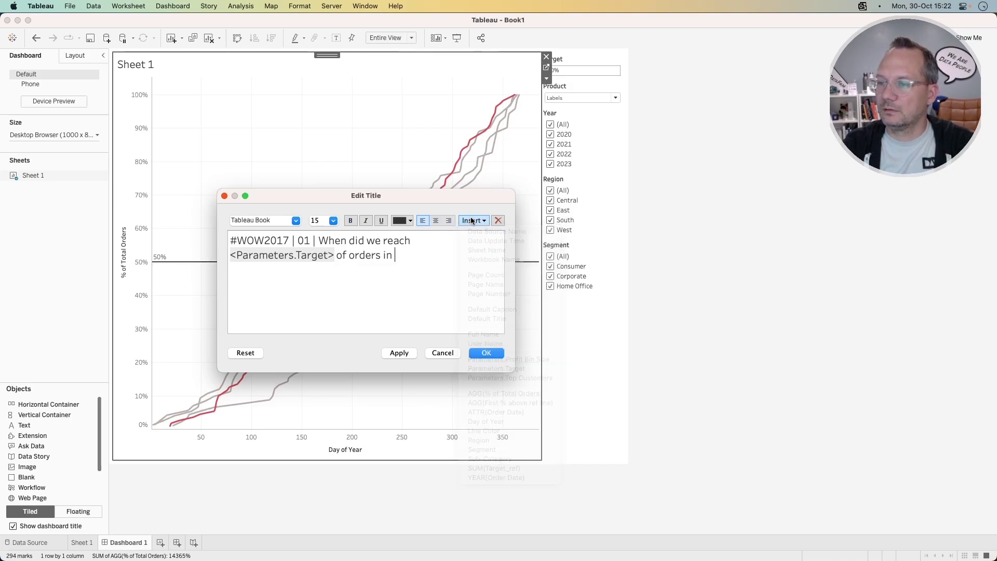
pyautogui.write('2015')
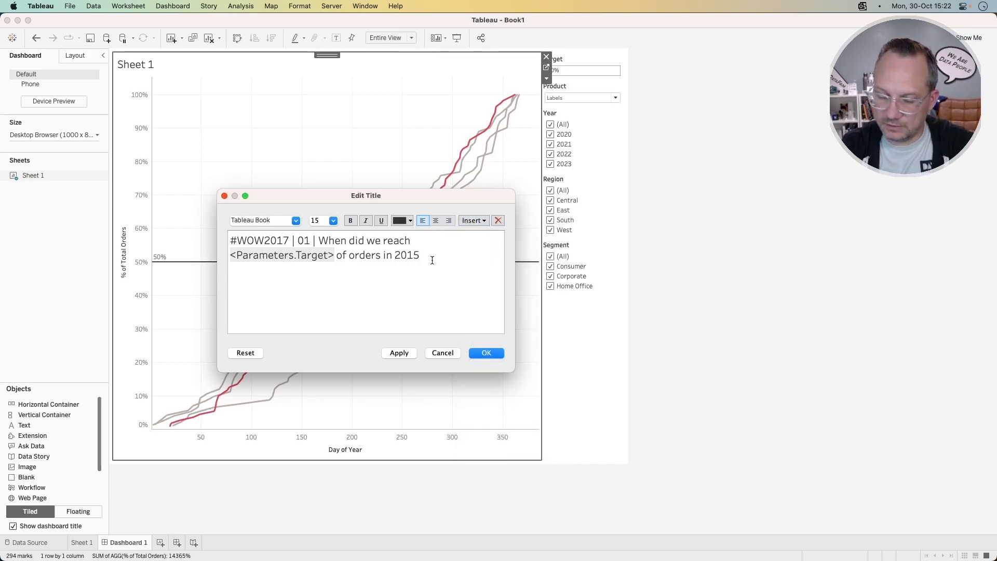
# Finish the title text with "vs other years?"
pyautogui.write(' vs')
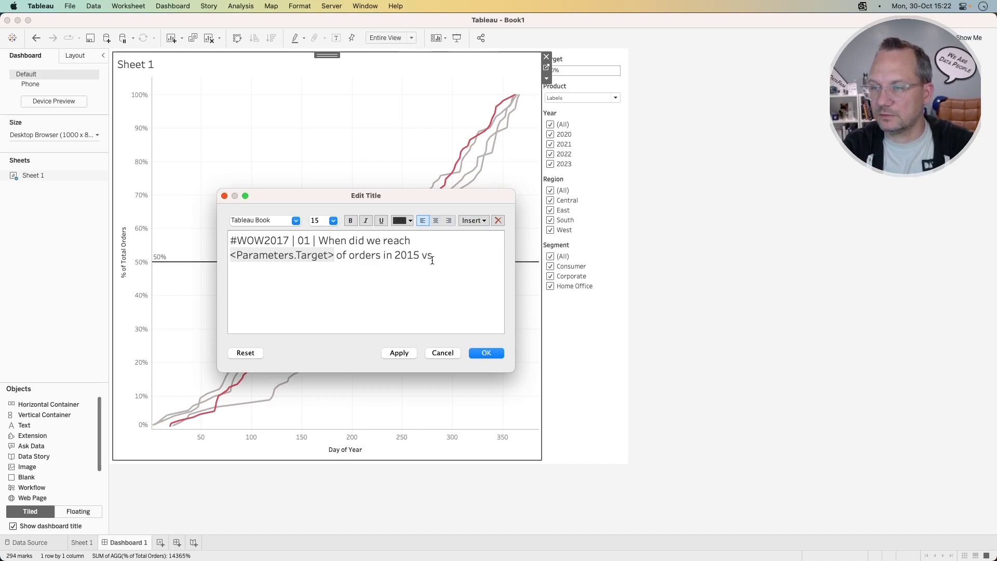
pyautogui.press('super+Tab')
pyautogui.press('super+Tab')
pyautogui.write('orhwe')
pyautogui.press('BackSpace')
pyautogui.press('BackSpace')
pyautogui.press('BackSpace')
pyautogui.press('BackSpace')
pyautogui.press('BackSpace')
pyautogui.write('rhwe')
pyautogui.press('BackSpace')
pyautogui.press('BackSpace')
pyautogui.press('BackSpace')
pyautogui.write('hw')
pyautogui.press('BackSpace')
pyautogui.press('BackSpace')
pyautogui.press('BackSpace')
pyautogui.write('ther years?')
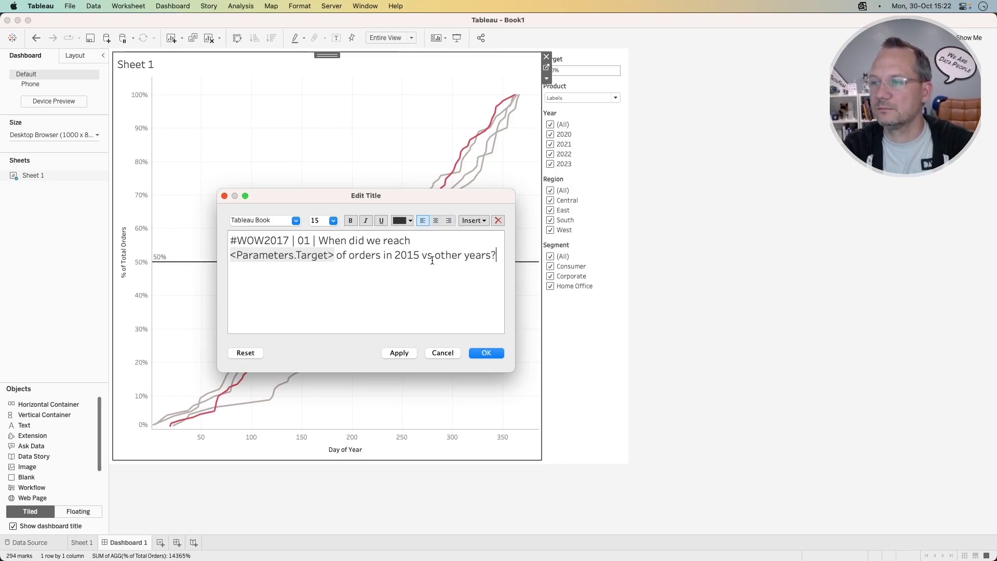
# Format "2015" in the title in Tableau Medium, coloured with the red sampled from the highlighted chart line
pyautogui.moveTo(419, 256); pyautogui.dragTo(394, 256)
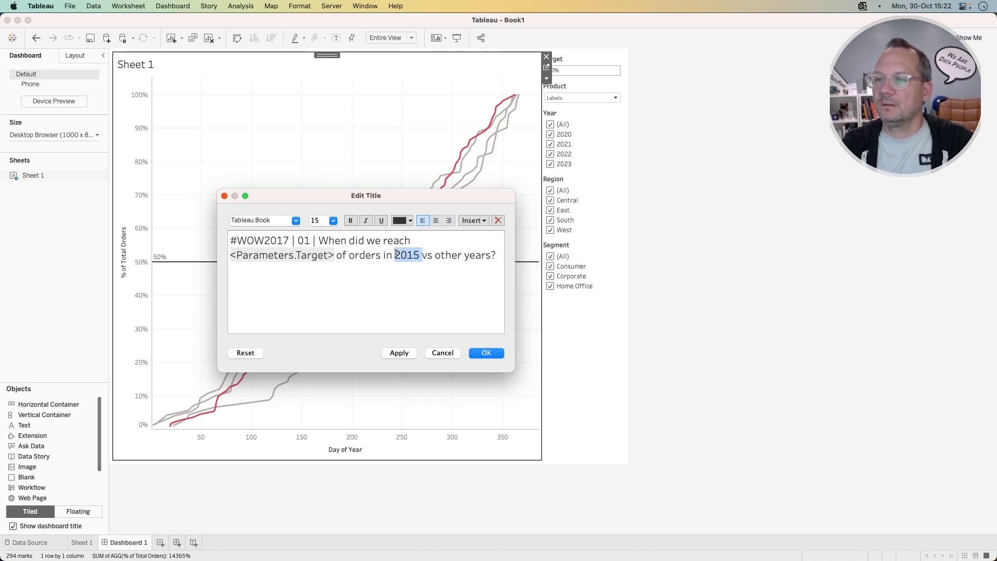
pyautogui.click(295, 220)
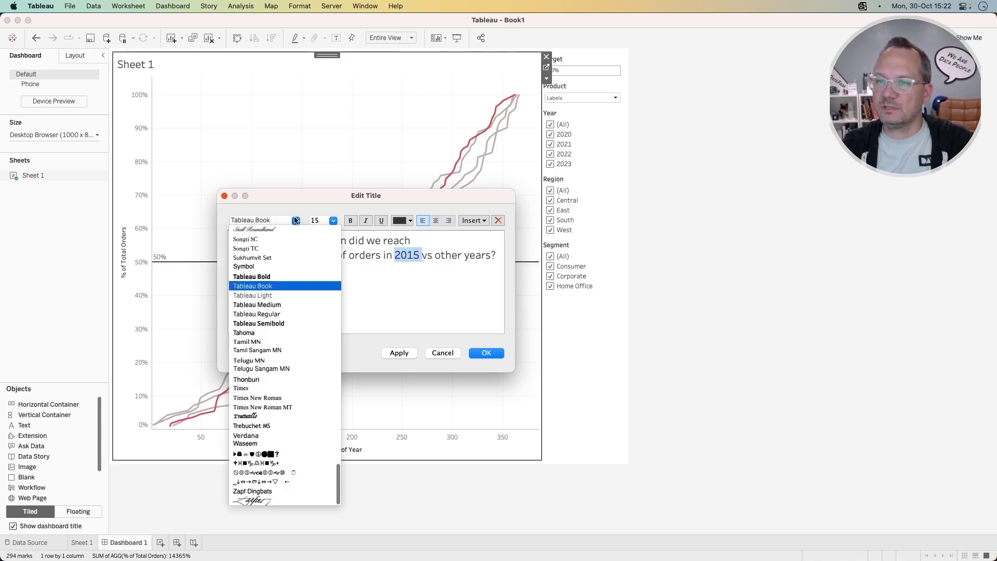
pyautogui.click(283, 306)
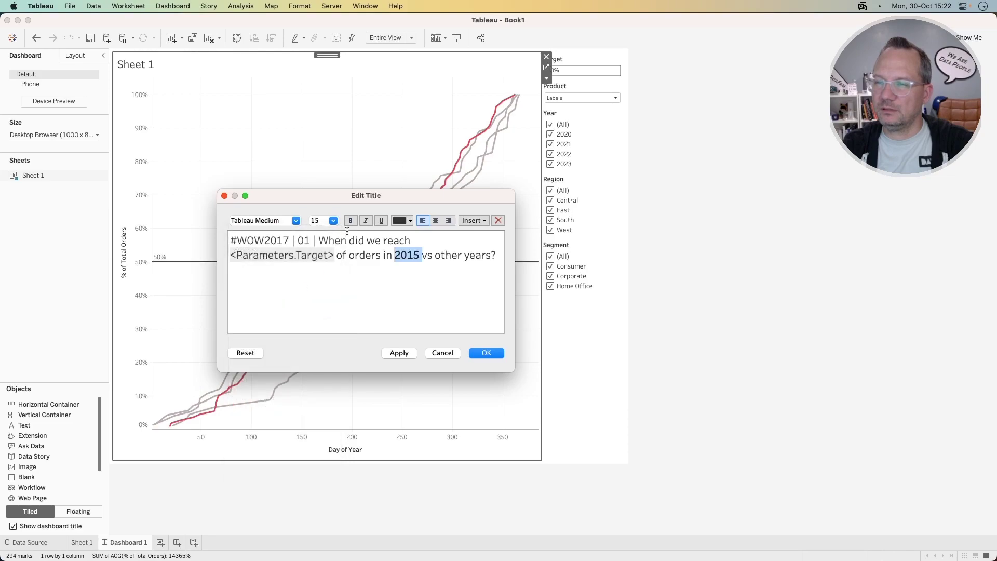
pyautogui.click(400, 220)
pyautogui.click(406, 306)
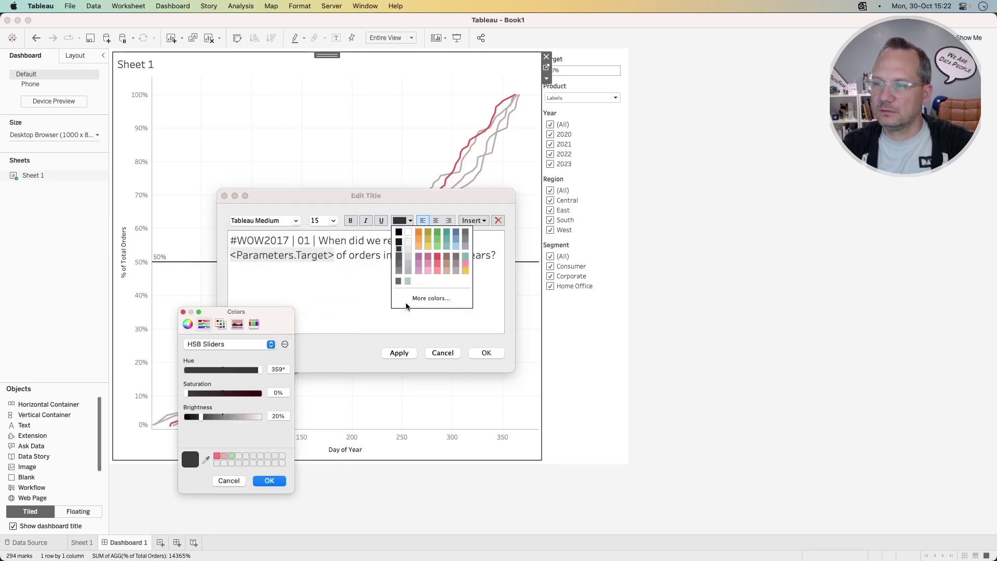
pyautogui.click(206, 458)
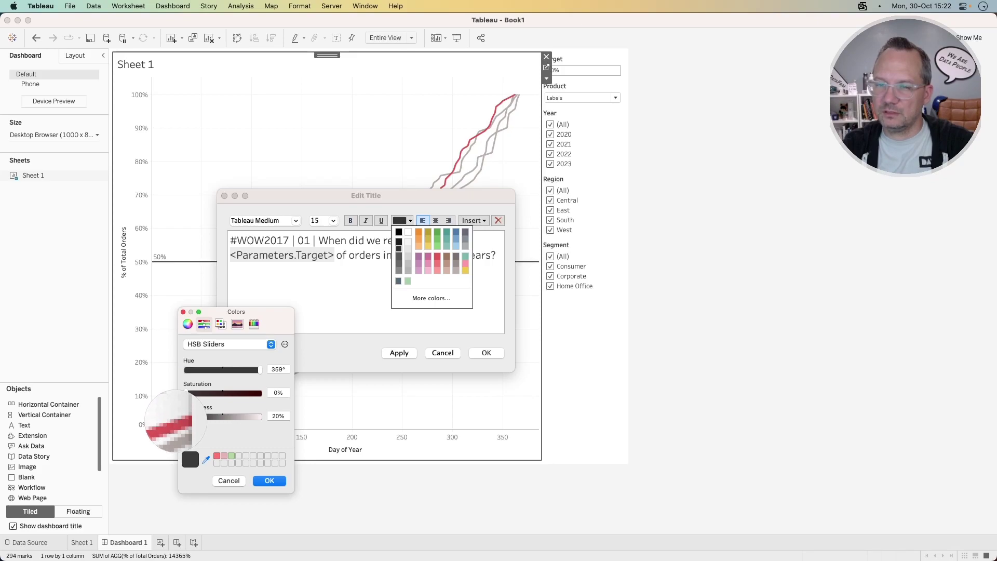
pyautogui.click(171, 424)
pyautogui.click(269, 480)
# Format "other years" in Tableau Medium with the grey sampled from the other chart lines, and apply the title to the dashboard
pyautogui.moveTo(436, 256); pyautogui.dragTo(489, 256)
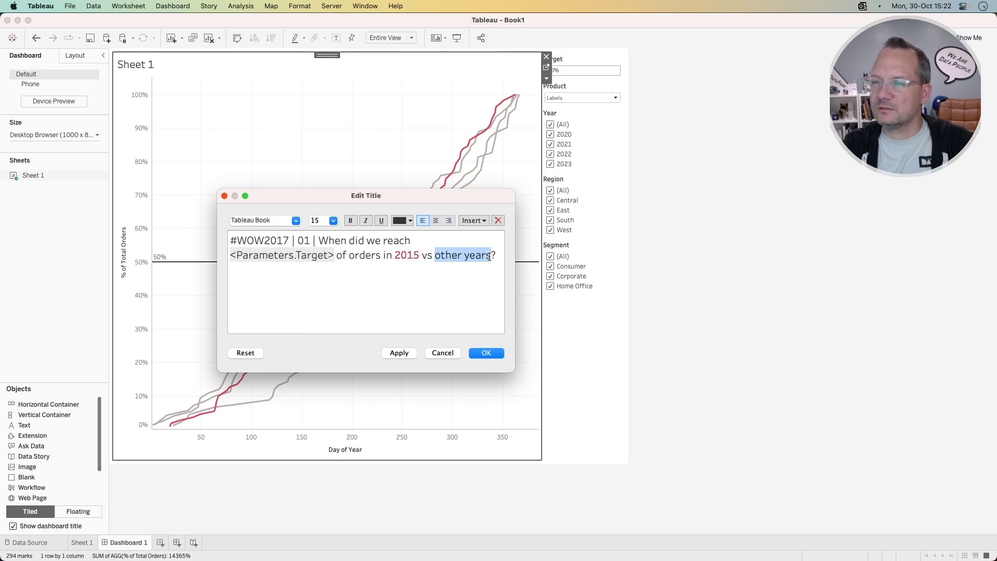
pyautogui.click(295, 220)
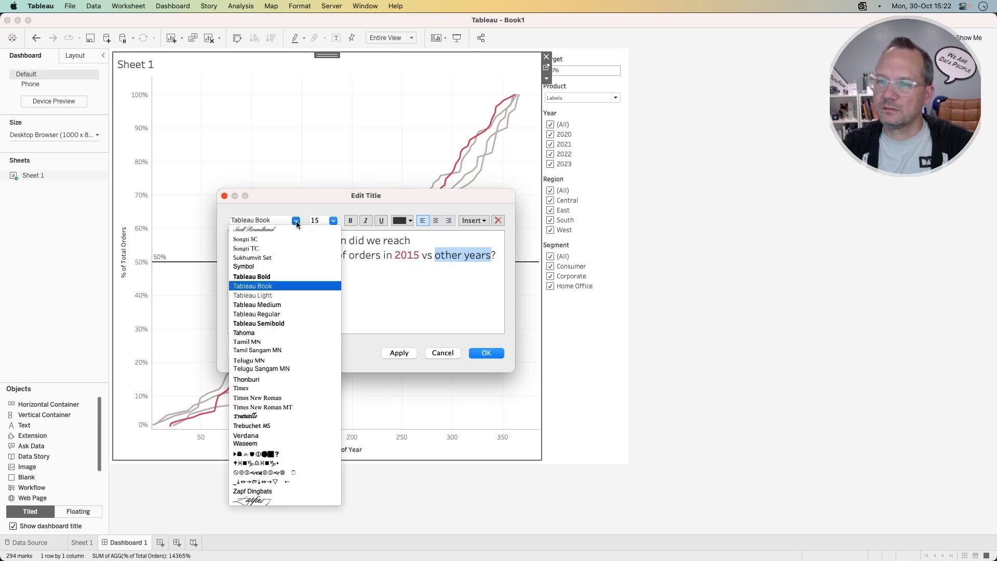
pyautogui.click(269, 305)
pyautogui.click(399, 223)
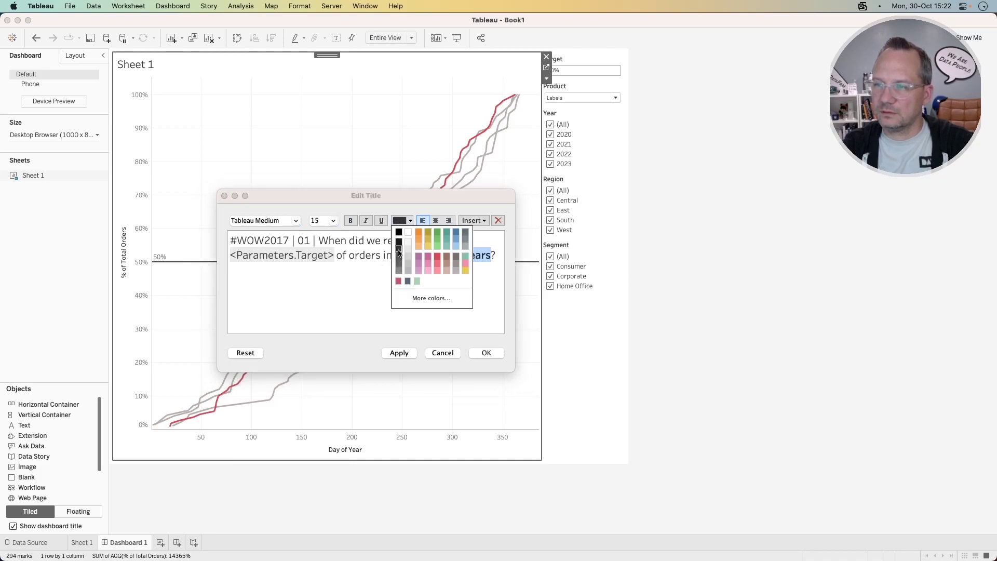
pyautogui.click(415, 297)
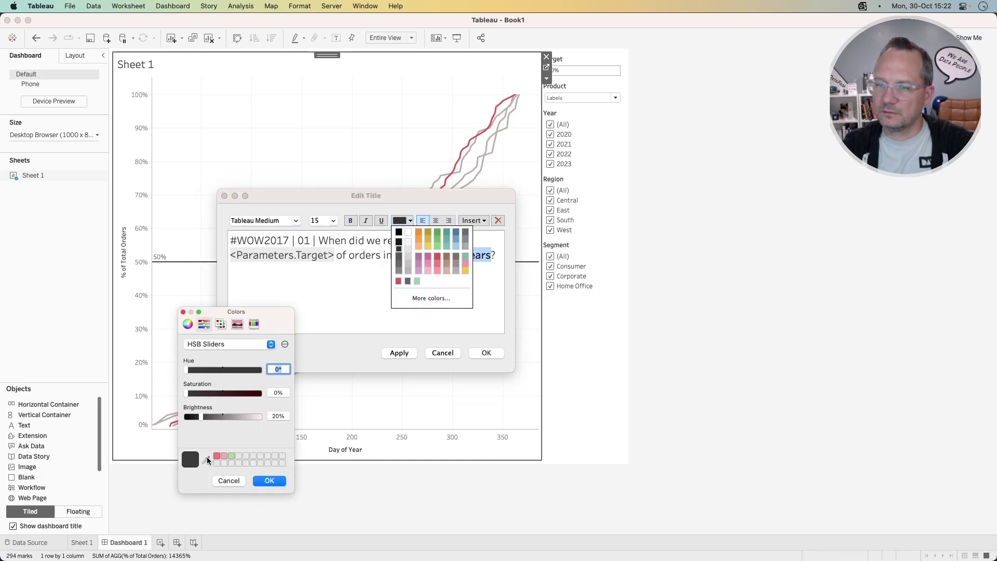
pyautogui.click(174, 415)
pyautogui.click(269, 481)
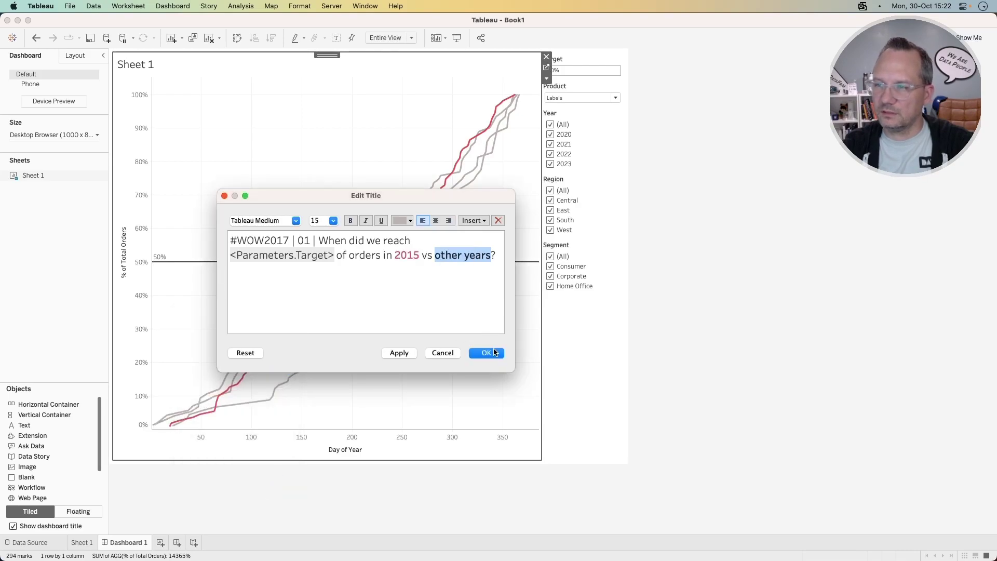
pyautogui.click(463, 311)
pyautogui.click(486, 353)
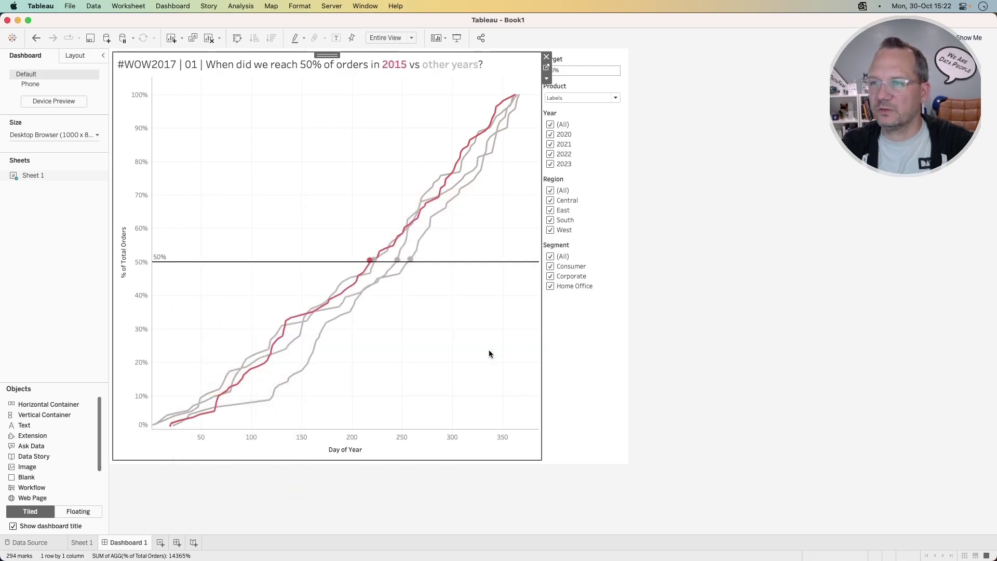
pyautogui.click(706, 385)
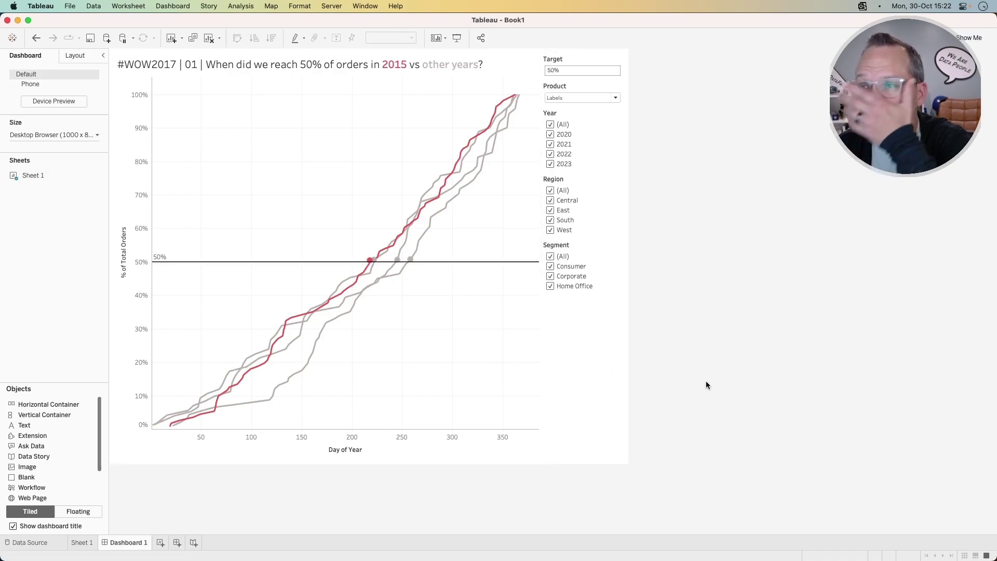